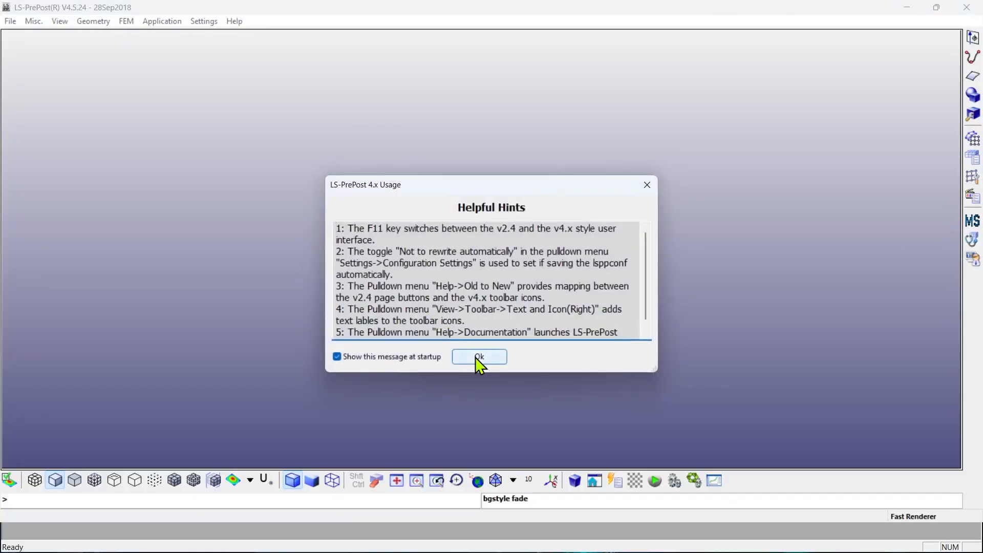
Open the LS-DYNA keyword file crush1.k from the Crush1 folder and switch the display text to black.
left_click(477, 358)
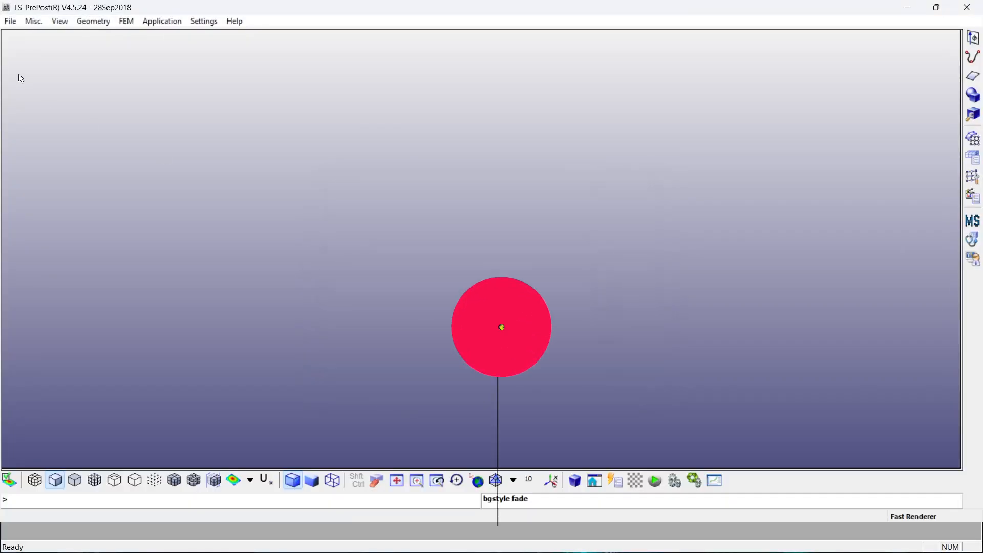
left_click(11, 21)
mouse_move(30, 52)
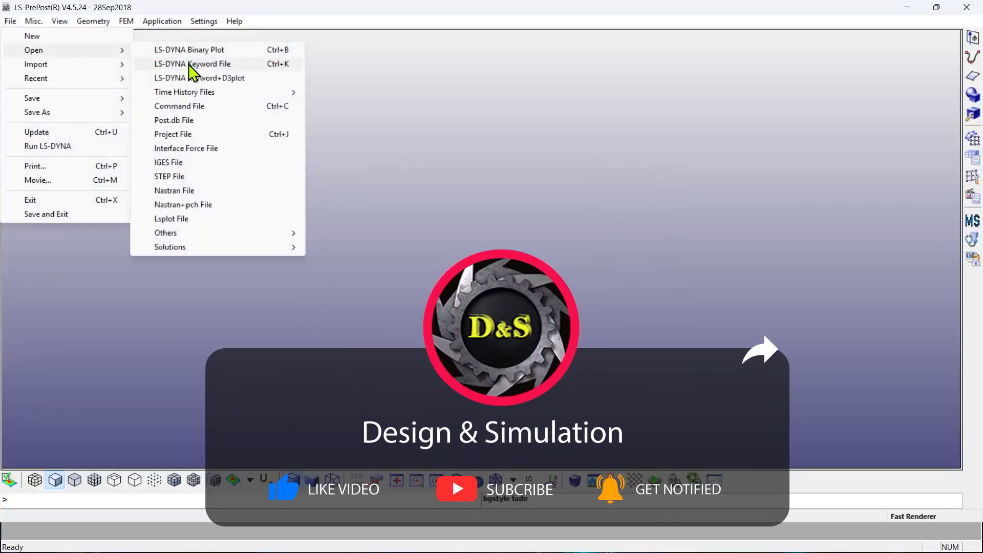
left_click(188, 64)
left_click(177, 123)
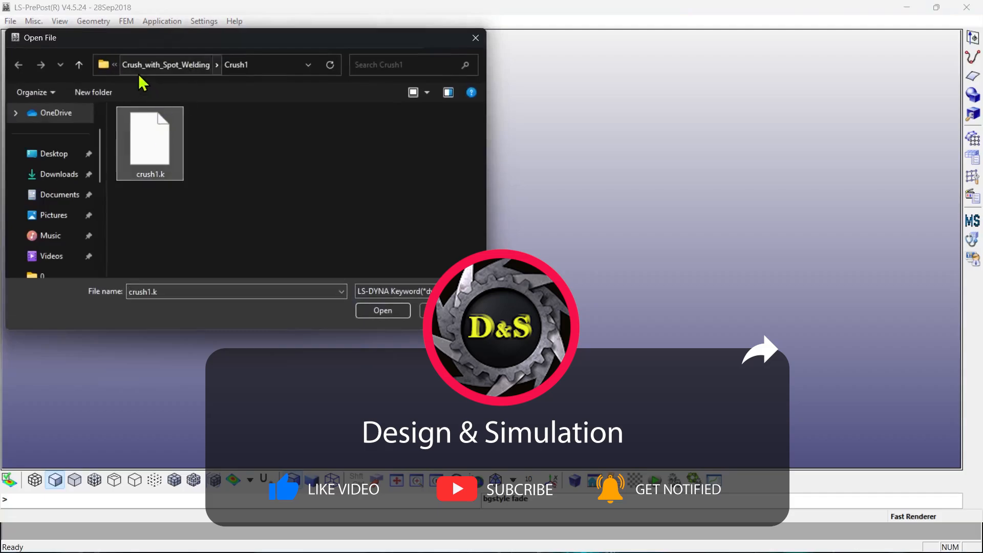
left_click(401, 307)
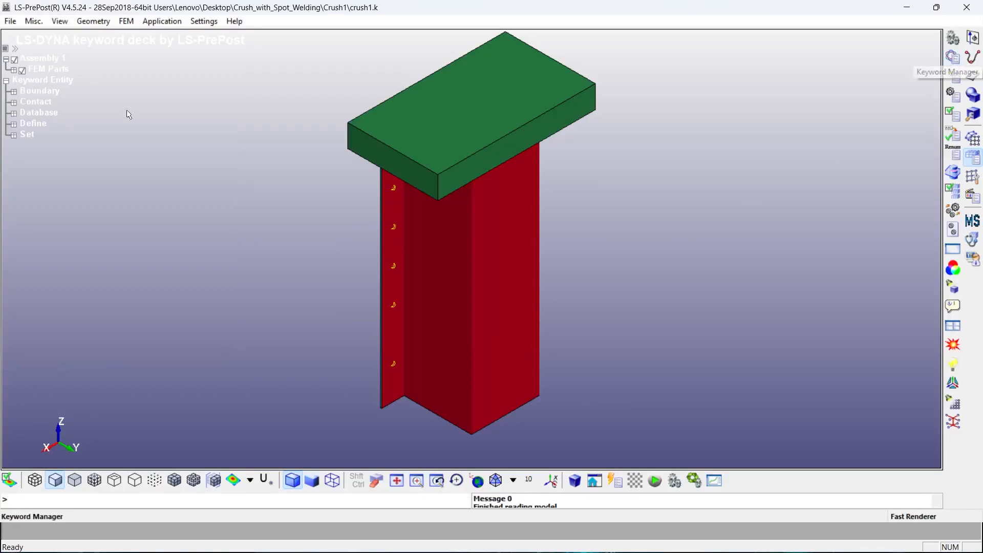
left_click(636, 482)
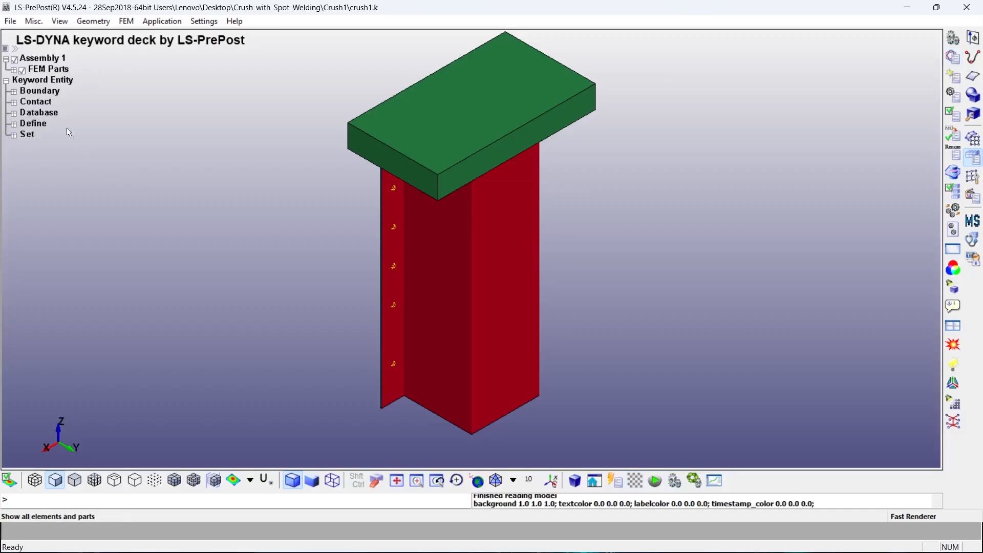
Delete the spot weld beam part "4 sw 1 2" from the model's FEM parts.
left_click(14, 71)
left_click(48, 114)
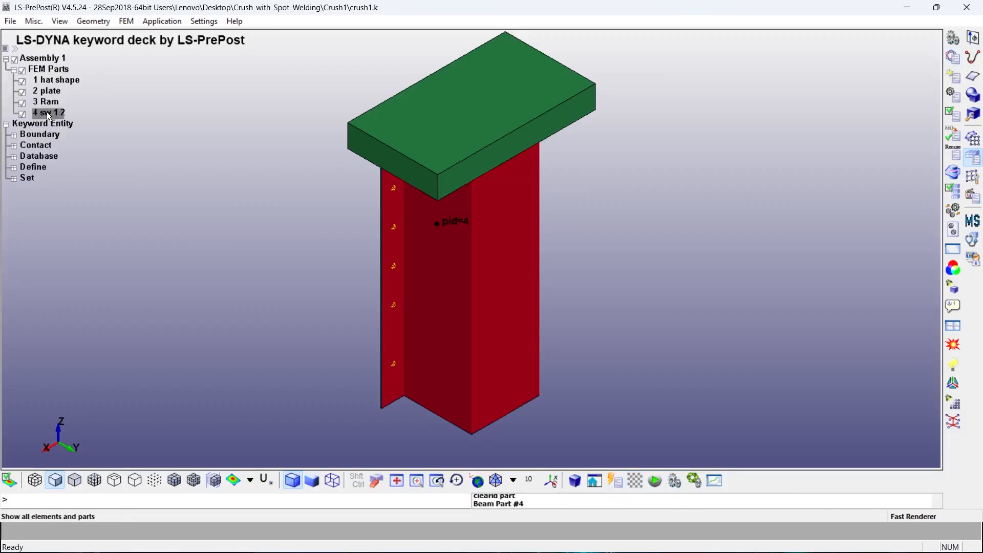
right_click(48, 117)
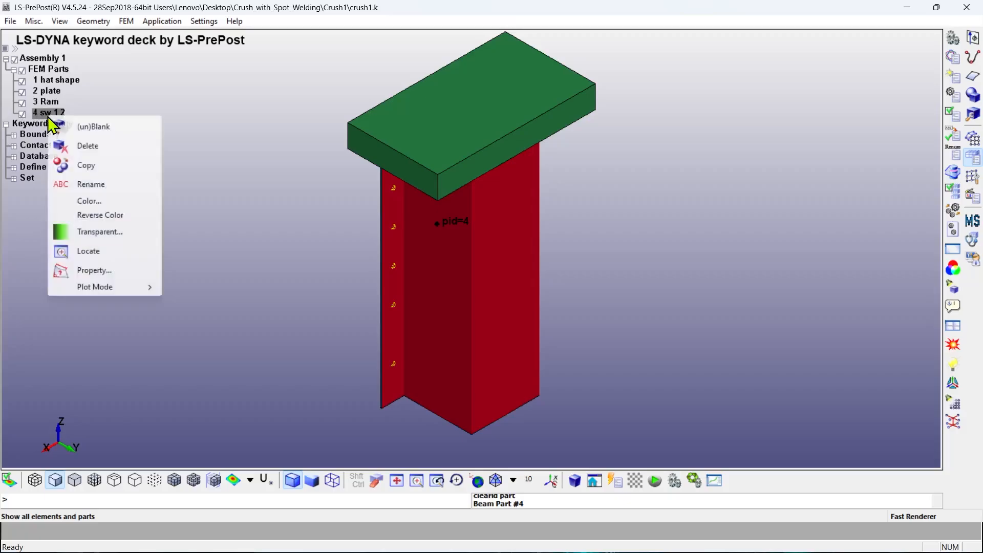
left_click(88, 146)
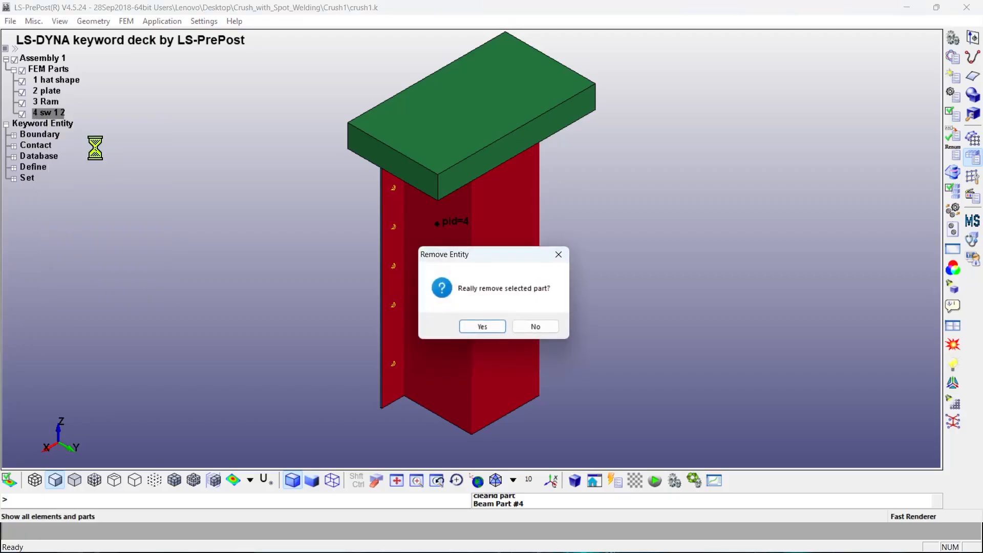
left_click(481, 328)
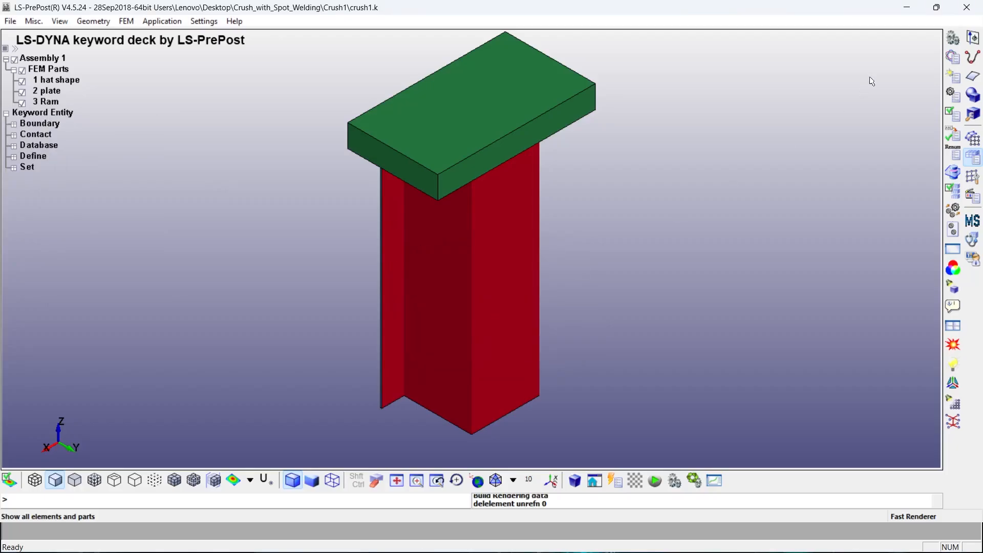
Open the Keyword Manager and review the model's PART keyword cards.
left_click(953, 57)
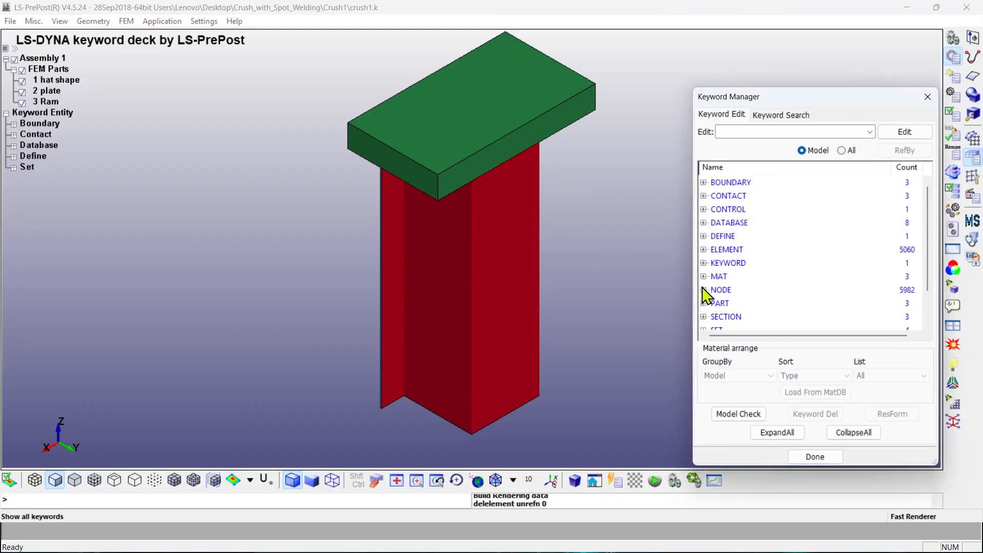
scroll(712, 294, "down", 1)
left_click(704, 263)
double_click(735, 281)
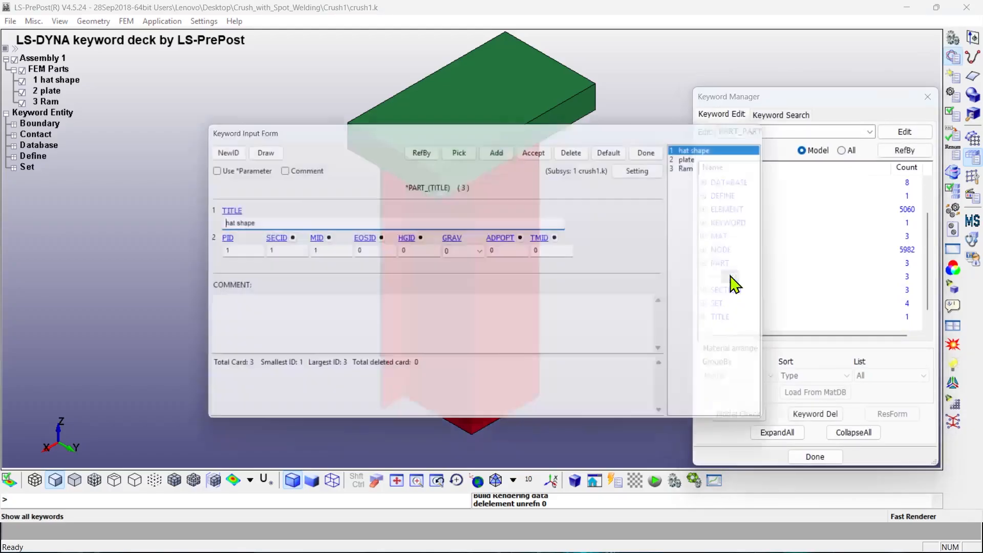
left_click(661, 149)
left_click(703, 263)
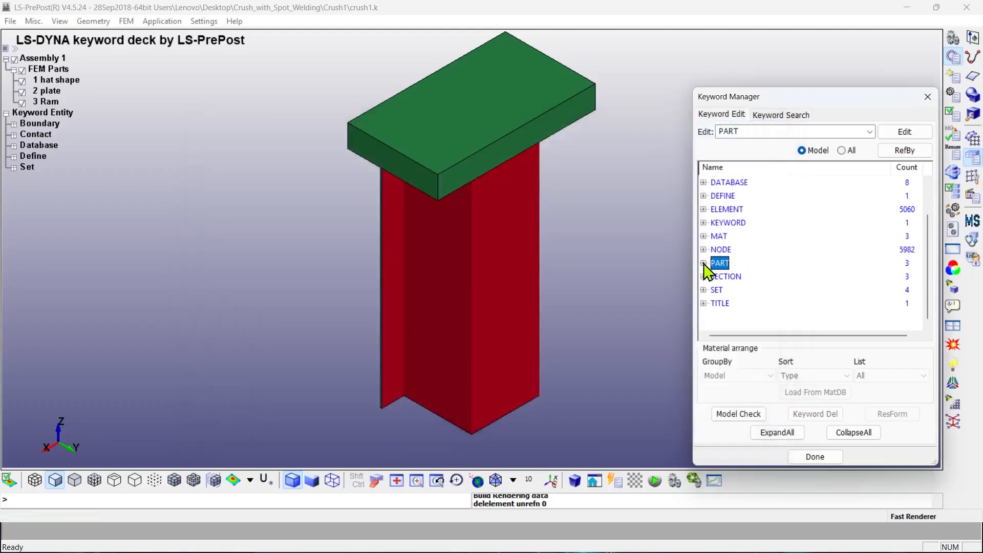
Delete all 100-SPOTWELD material definitions from the model's MAT keywords.
left_click(704, 236)
left_click(716, 236)
left_click(745, 277)
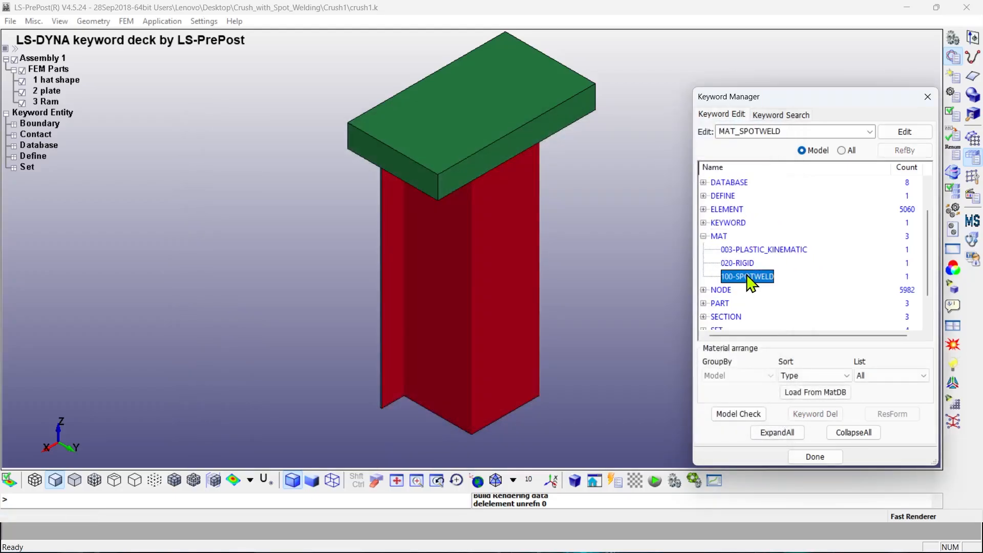
right_click(752, 280)
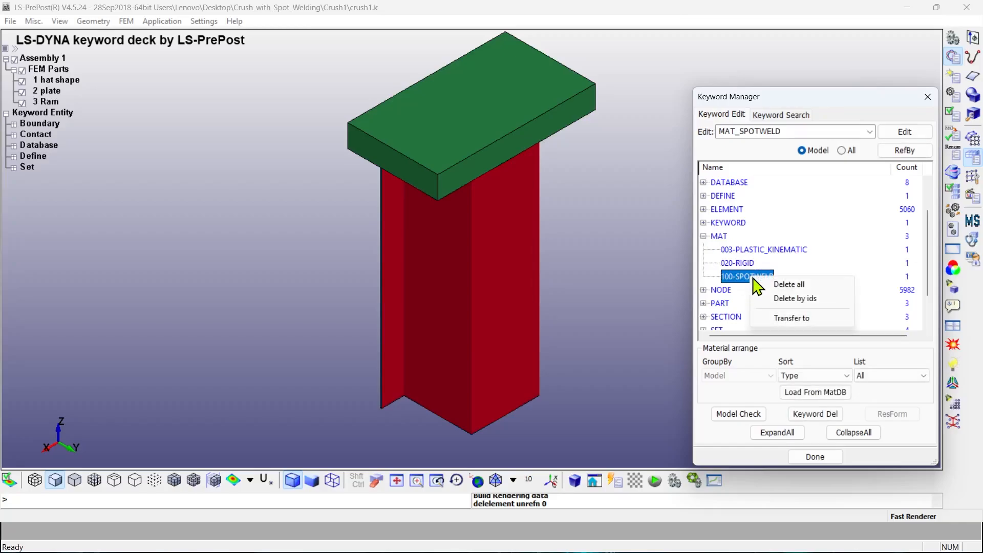
left_click(786, 283)
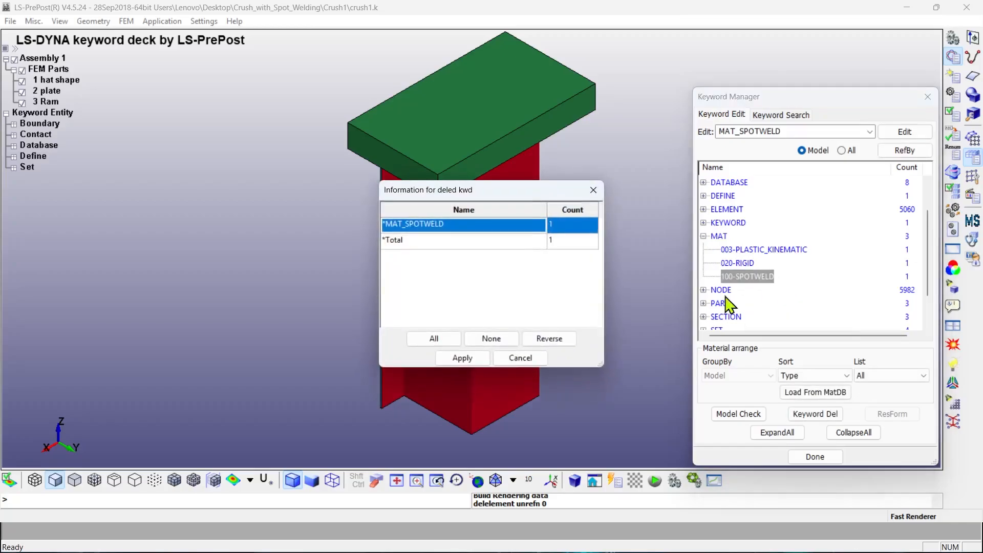
left_click(464, 362)
left_click(703, 236)
left_click(719, 236)
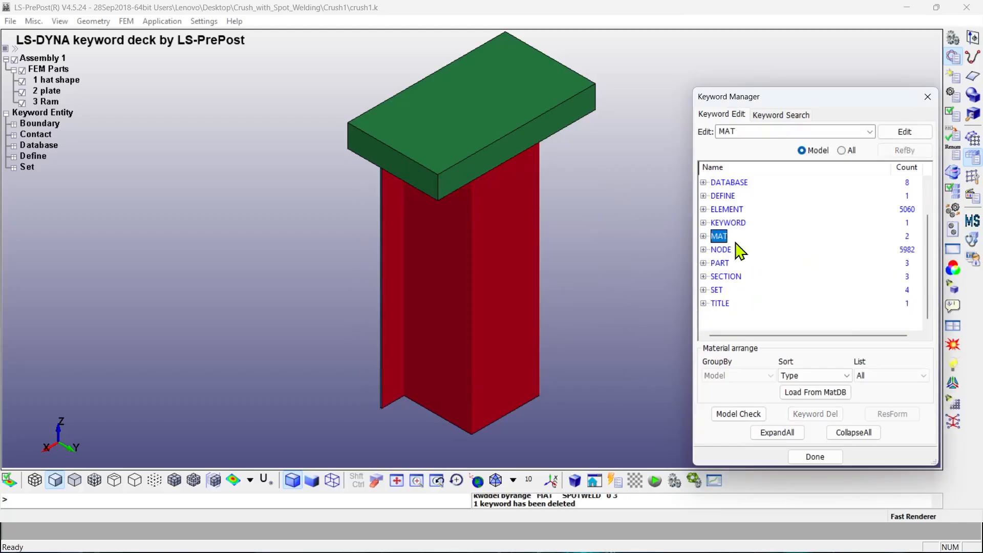
Delete all BEAM section definitions from the model's SECTION keywords.
left_click(704, 277)
left_click(717, 276)
left_click(730, 290)
right_click(731, 291)
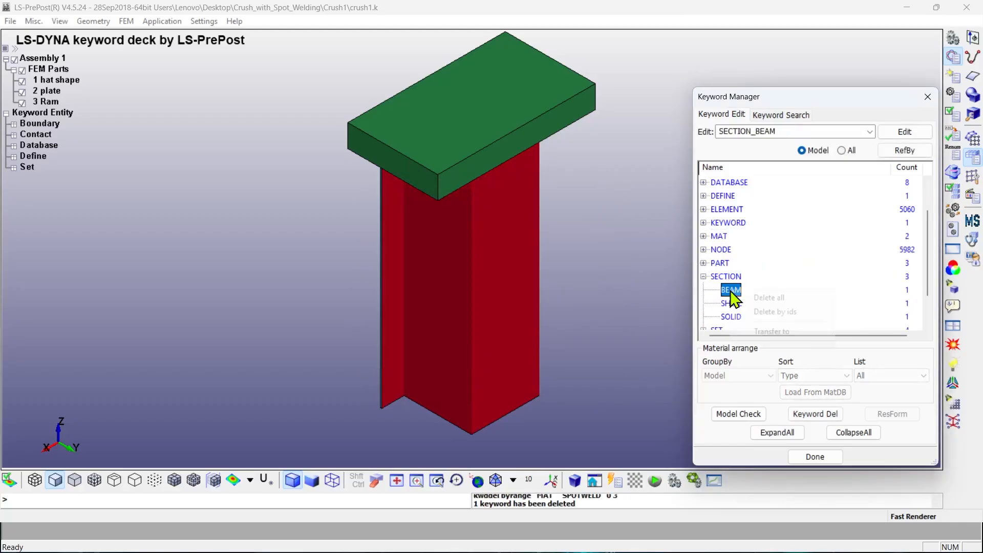
left_click(769, 297)
left_click(467, 359)
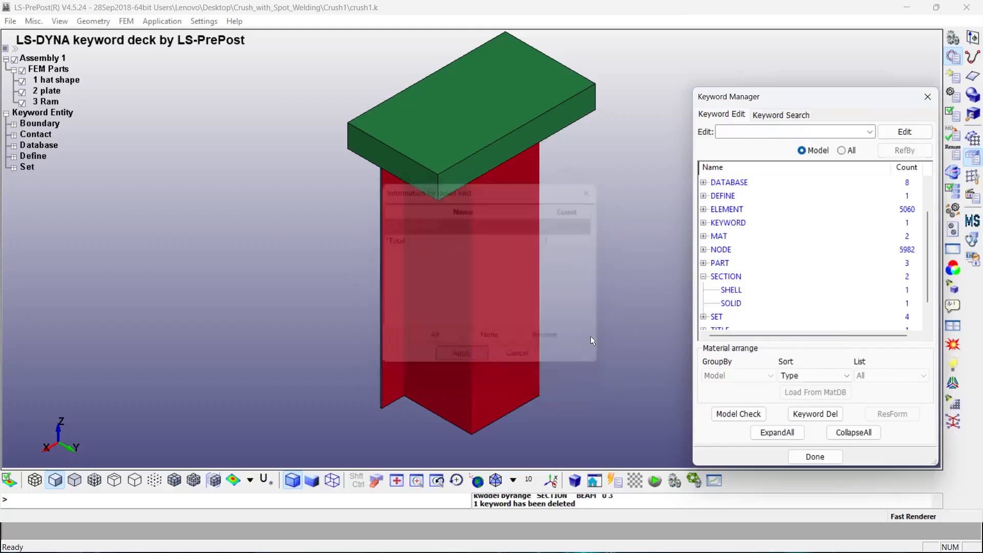
double_click(710, 277)
Delete all SPOTWELD contact definitions from the CONTACT keywords and close the Keyword Manager.
scroll(724, 268, "up", 1)
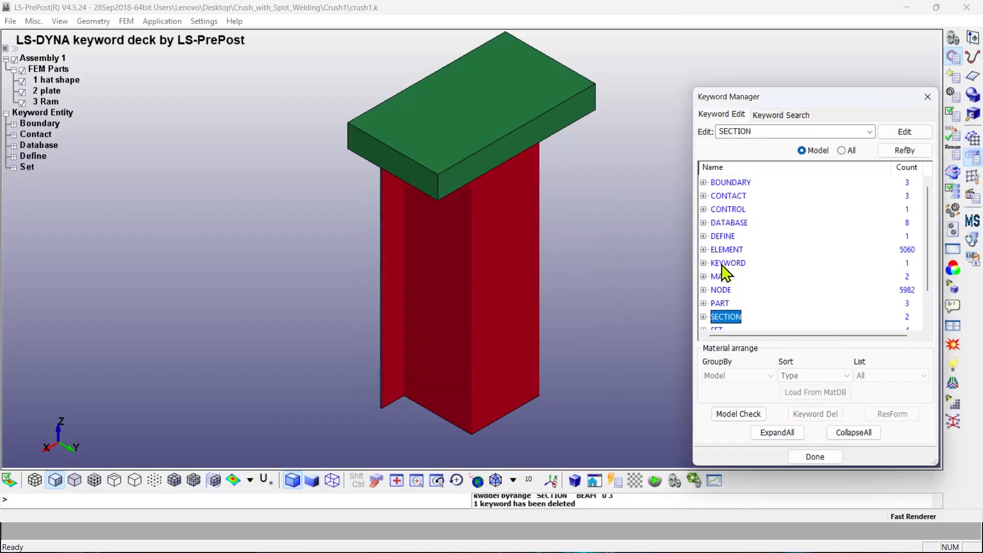
double_click(707, 197)
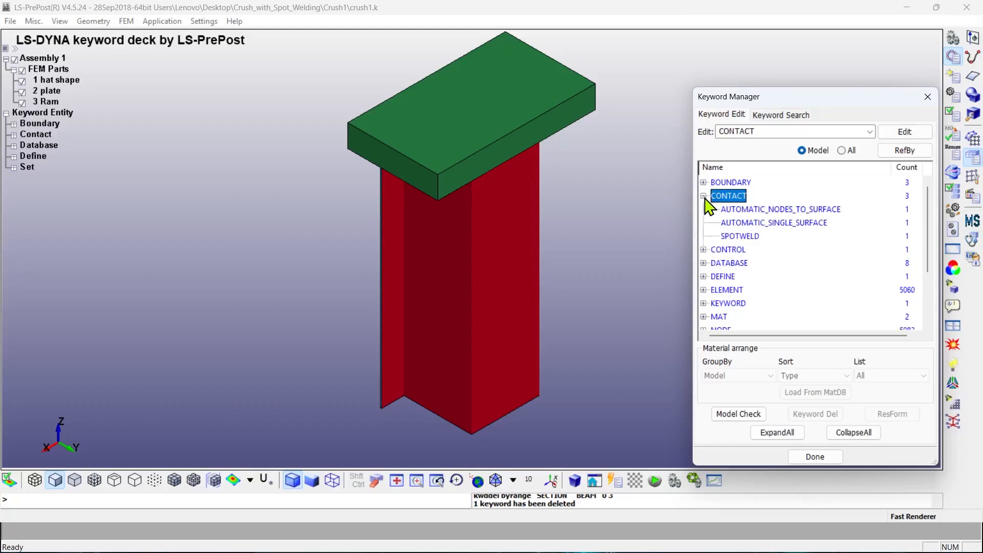
left_click(737, 237)
right_click(737, 237)
left_click(766, 244)
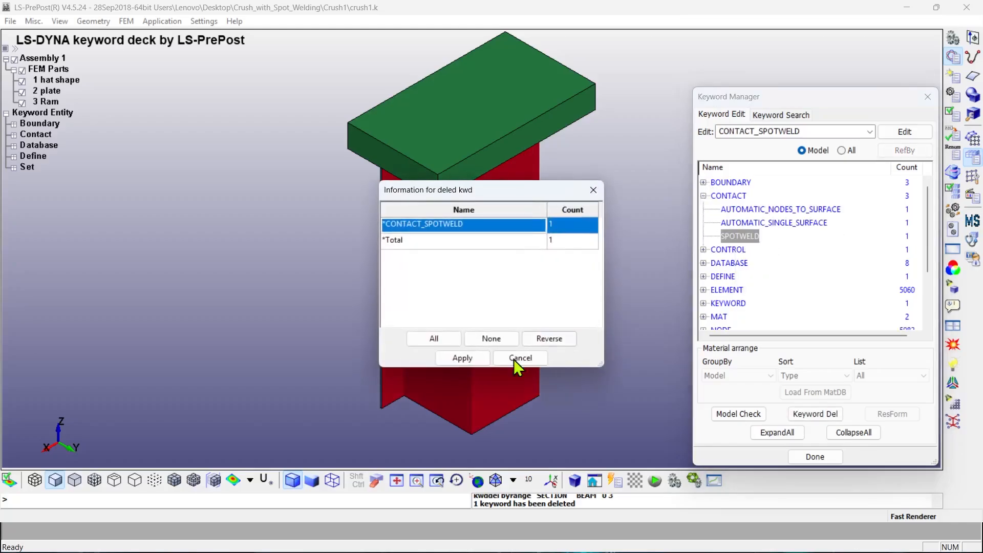
left_click(463, 360)
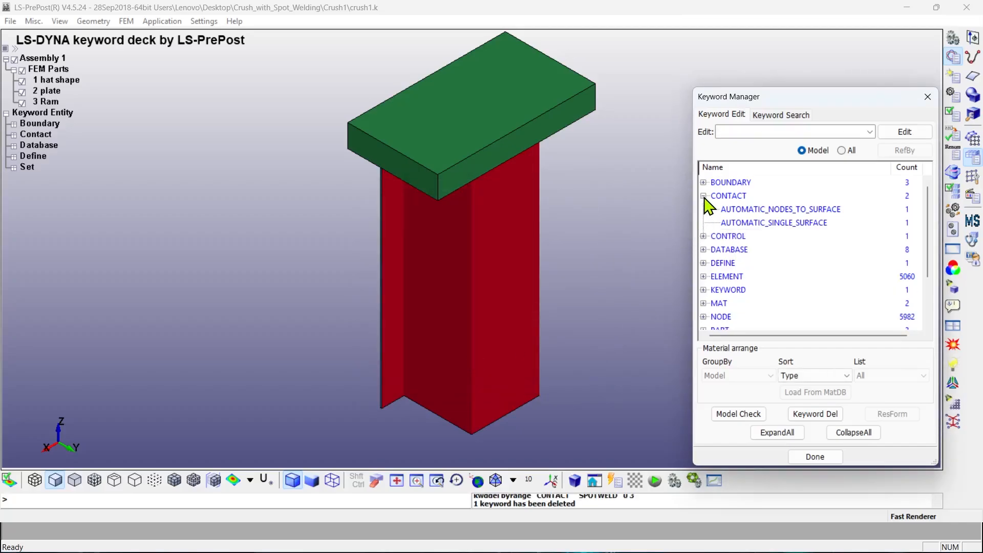
double_click(704, 198)
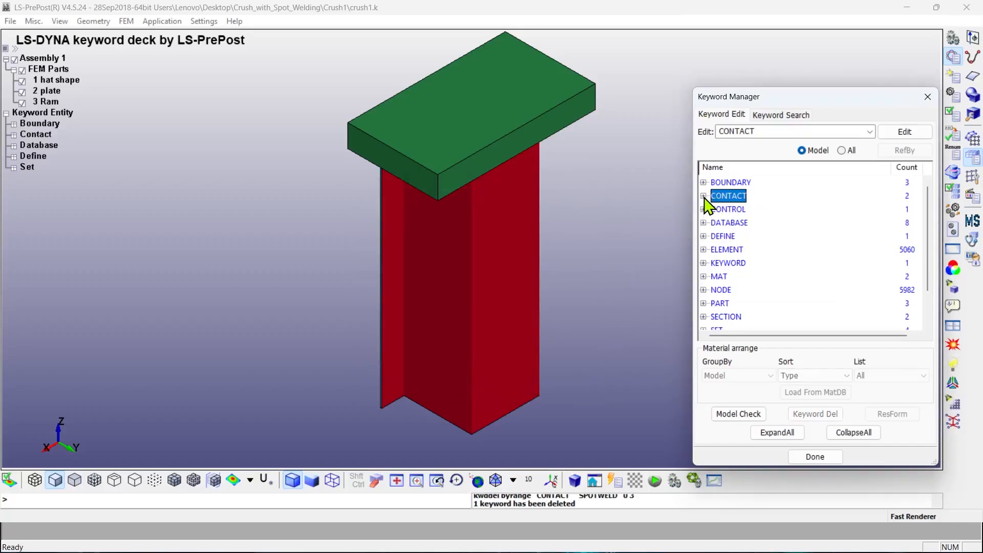
left_click(809, 456)
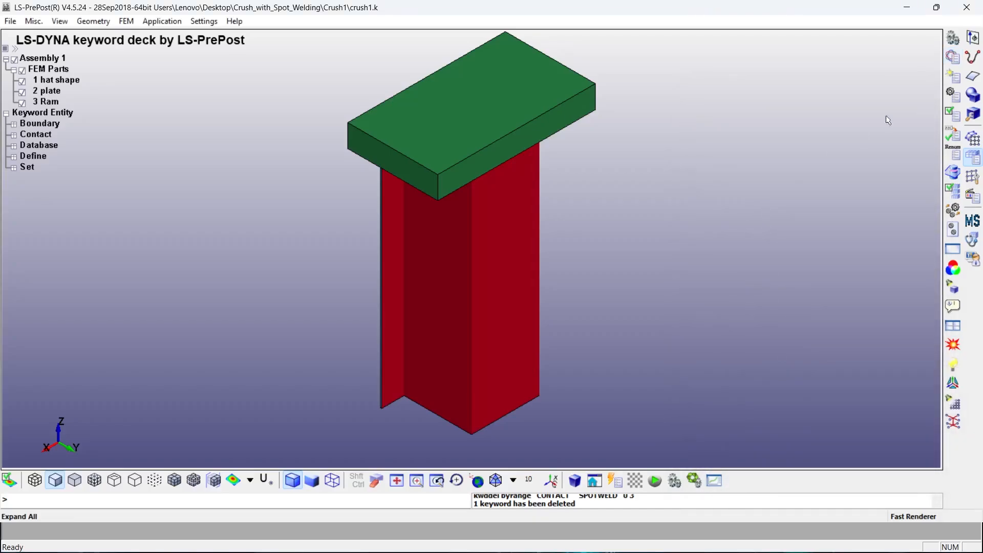
Open Entity Creation and start creating a Constrained Spotweld entity.
left_click(953, 77)
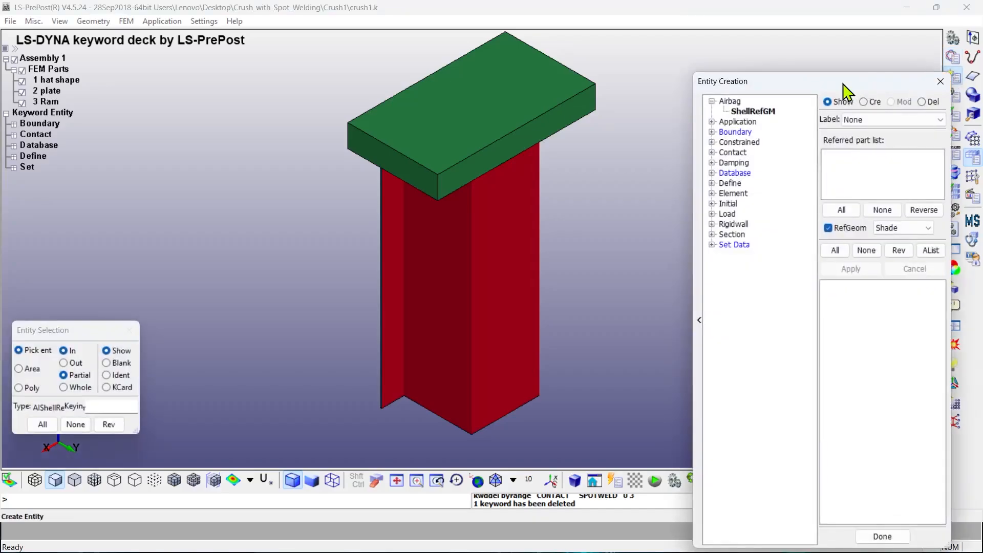
left_click_drag(844, 90, 821, 45)
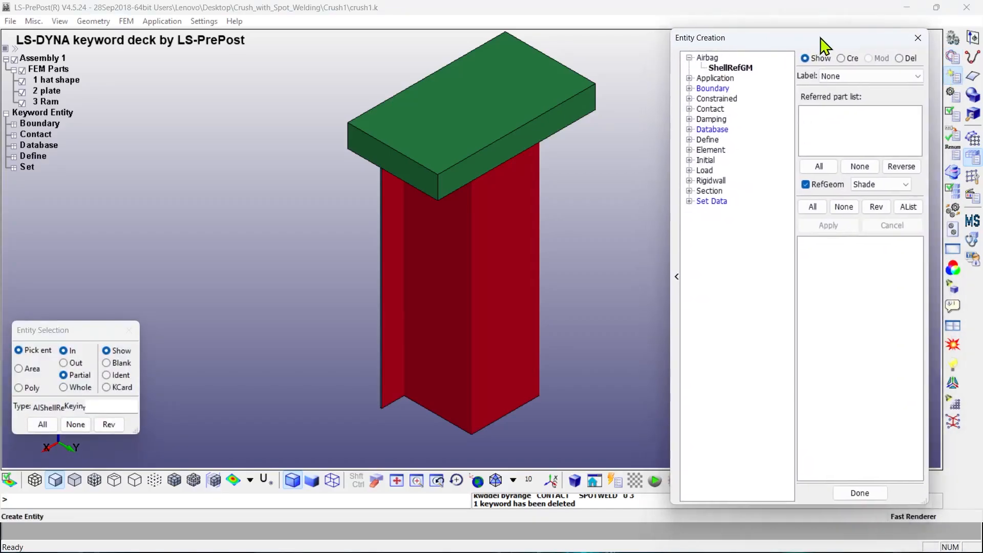
left_click(690, 99)
left_click(724, 120)
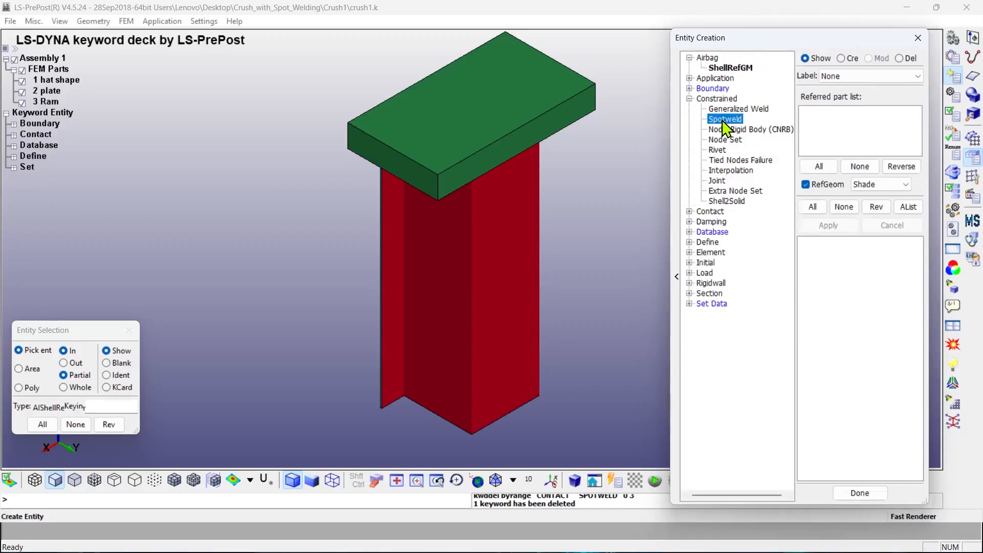
left_click(842, 59)
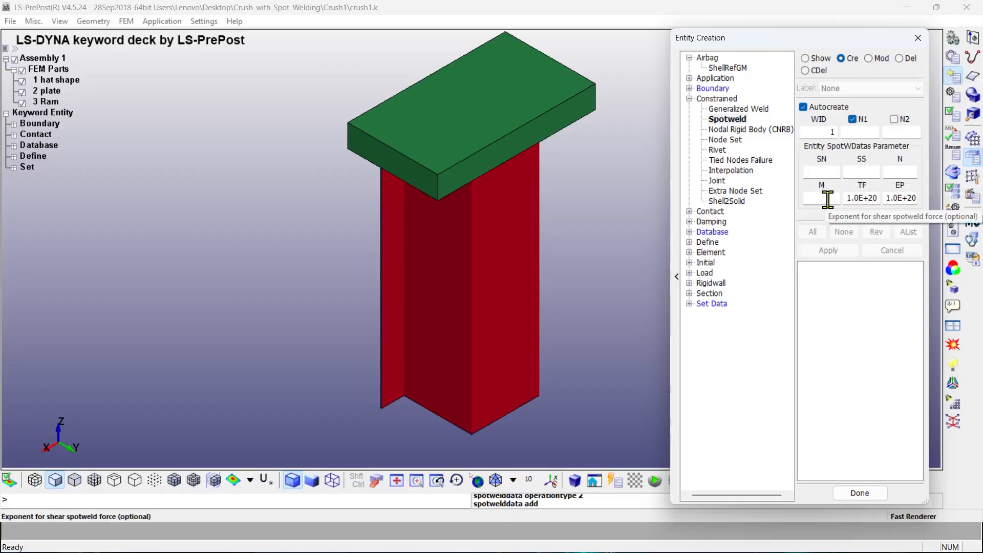
Switch to the LS-DYNA Program Manager and open the keyword manual volume 1, accepting the security warning.
left_click(648, 541)
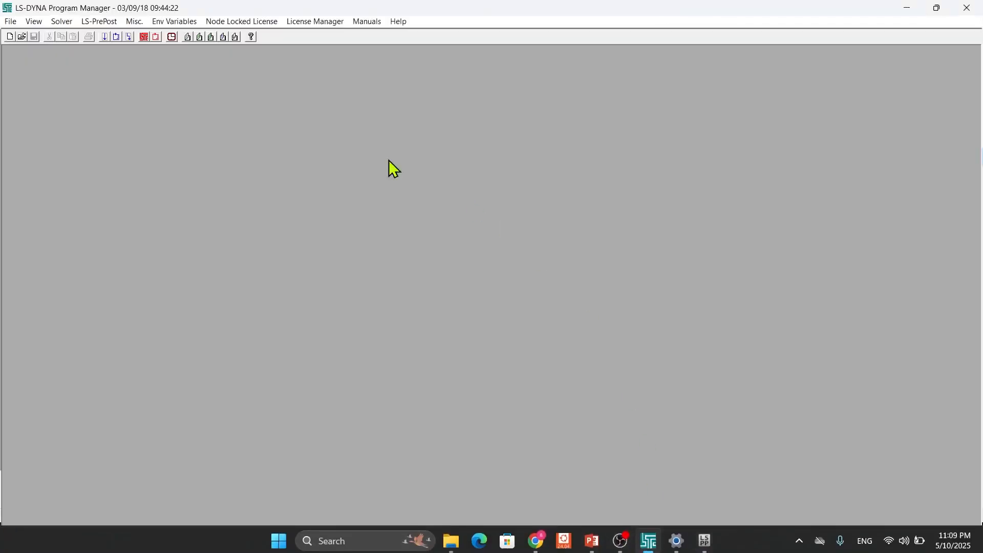
left_click(187, 36)
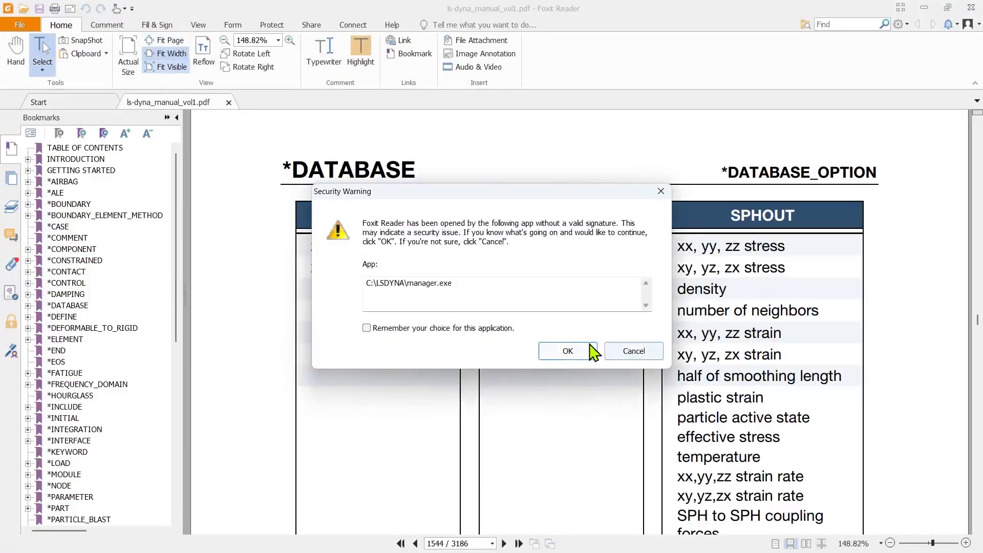
left_click(569, 352)
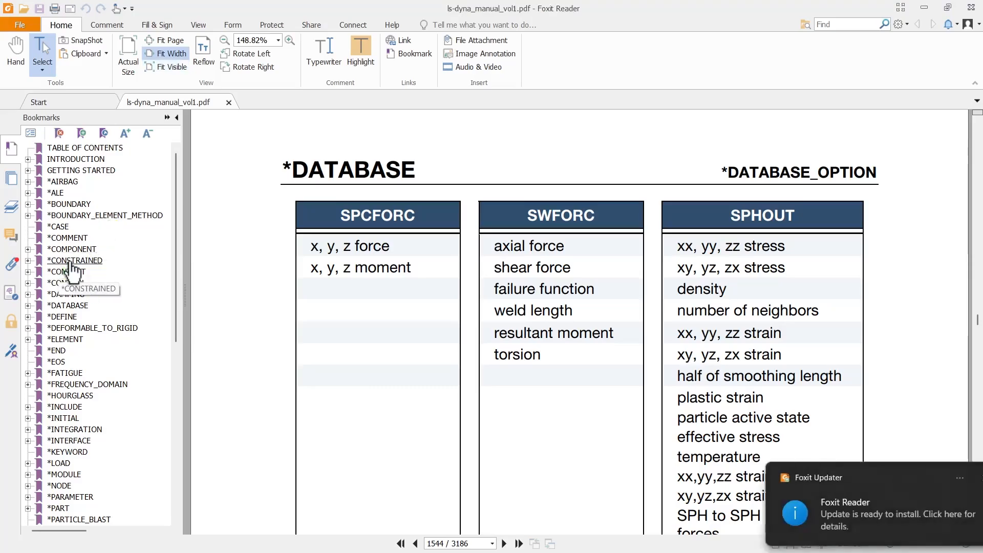
Open the *CONSTRAINED_SPOTWELD section of the keyword manual from the *CONSTRAINED bookmarks.
left_click(75, 260)
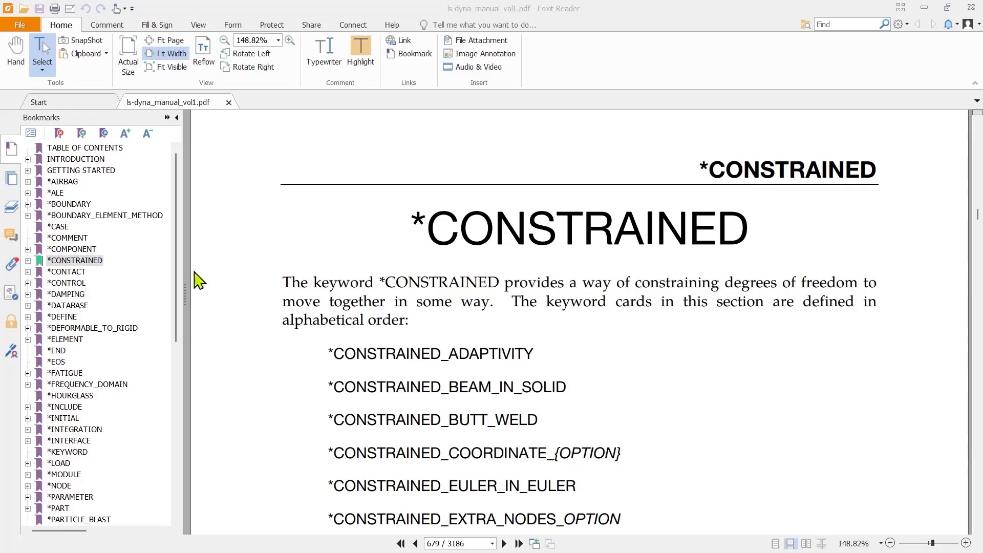
left_click(28, 260)
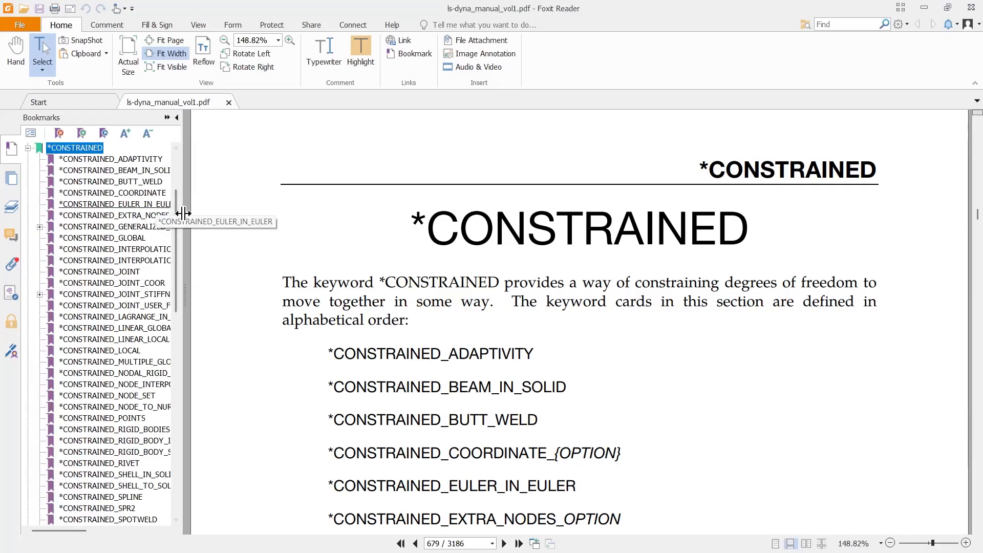
left_click_drag(254, 221, 255, 222)
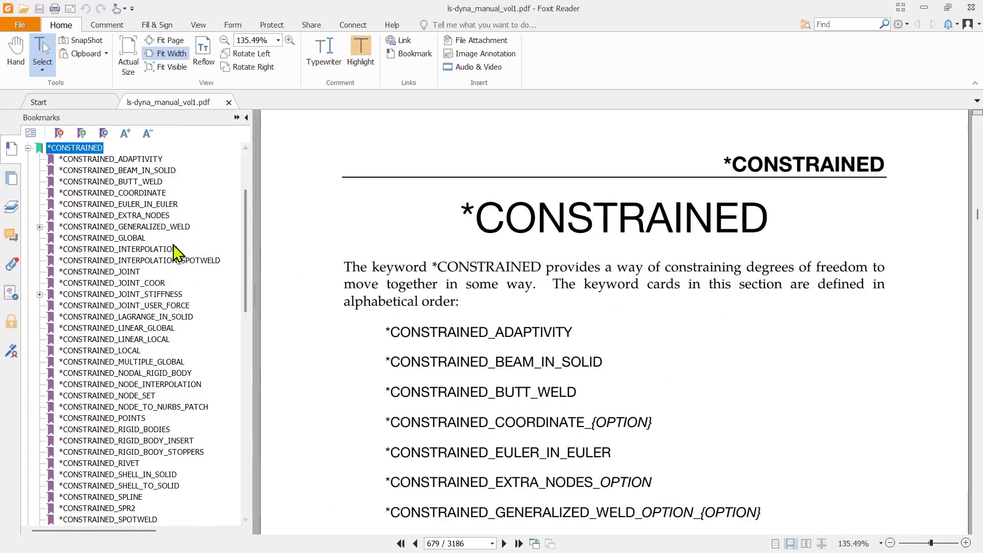
scroll(164, 259, "down", 3)
scroll(159, 264, "down", 1)
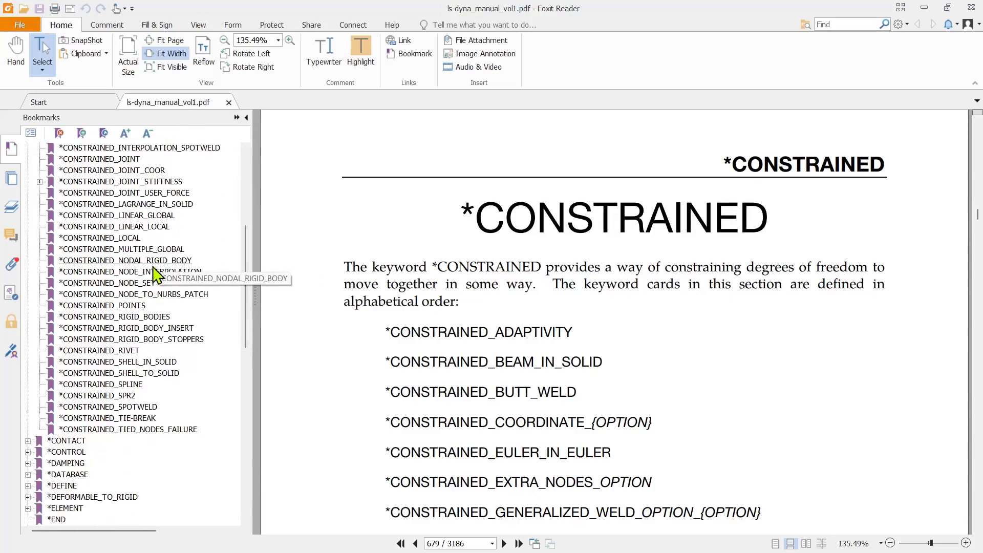
left_click(134, 407)
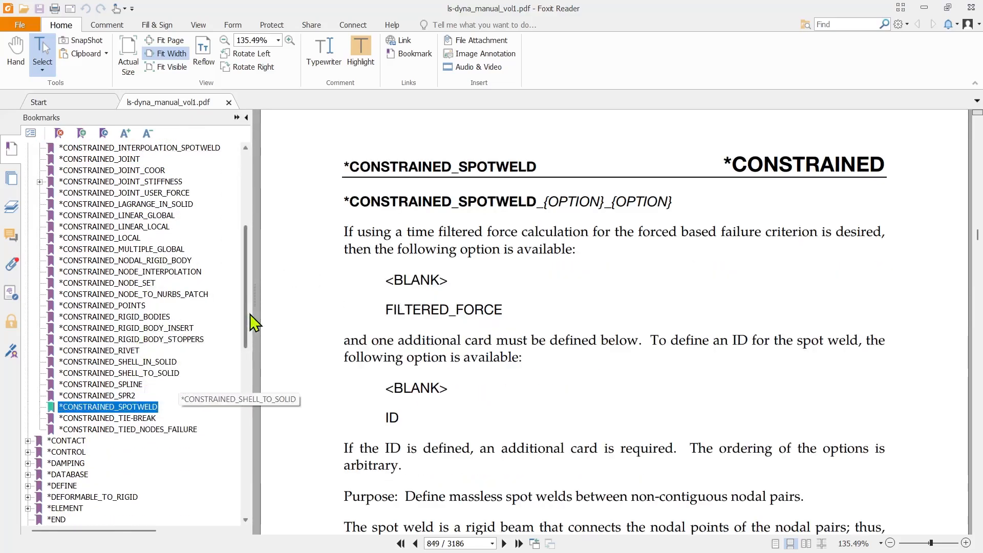
left_click_drag(255, 313, 193, 312)
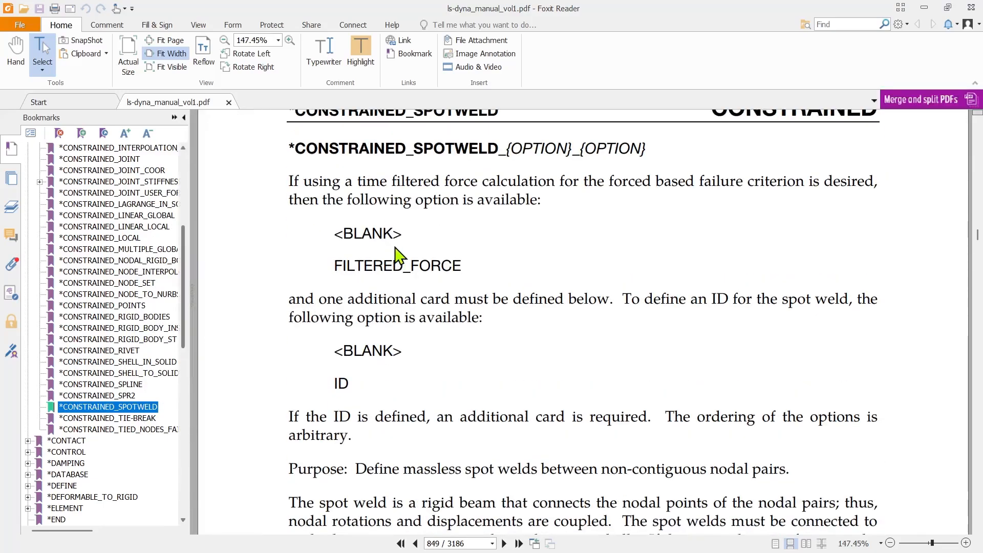
Read the *CONSTRAINED_SPOTWELD description, its card layout and the definitions of its variables.
scroll(397, 254, "down", 10)
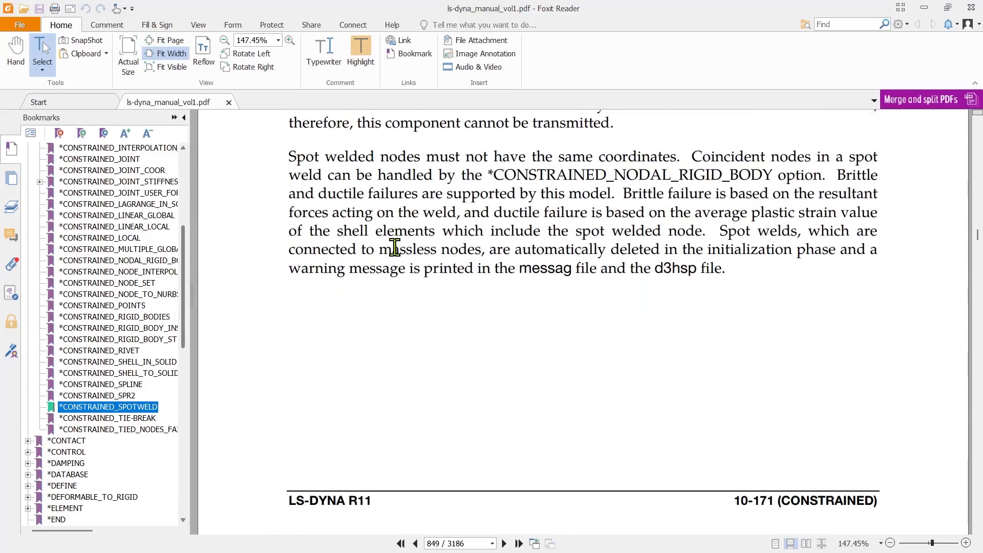
scroll(468, 314, "down", 4)
scroll(479, 318, "down", 8)
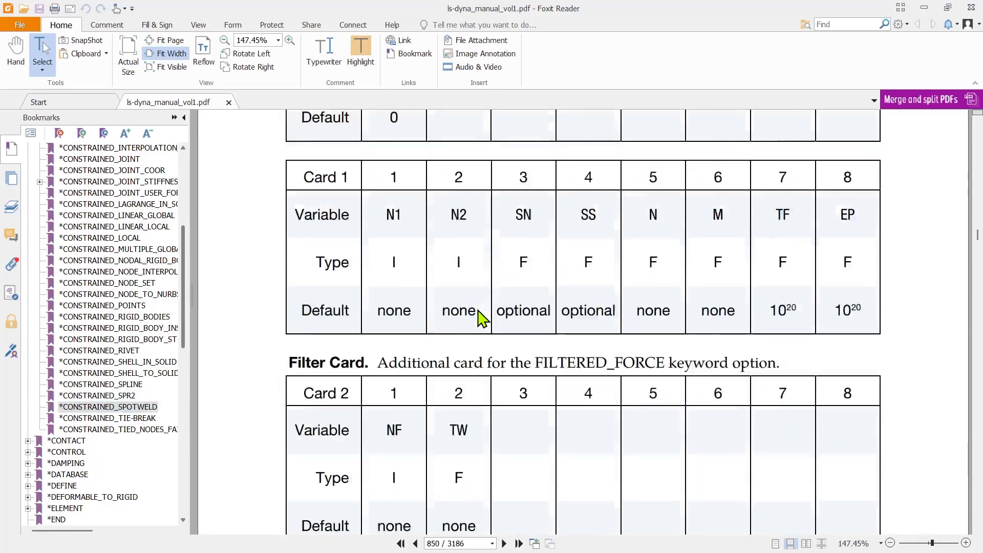
scroll(478, 318, "down", 10)
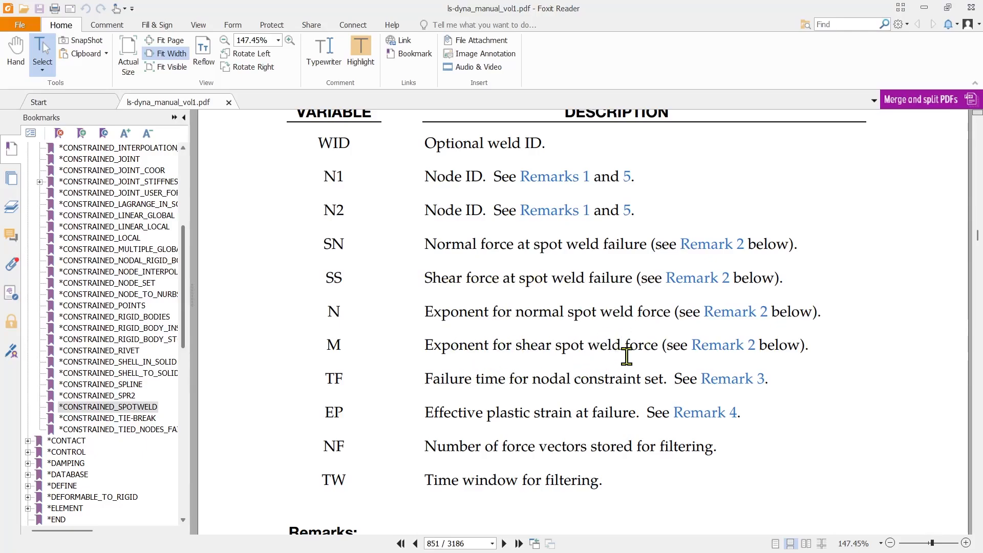
scroll(626, 356, "down", 1)
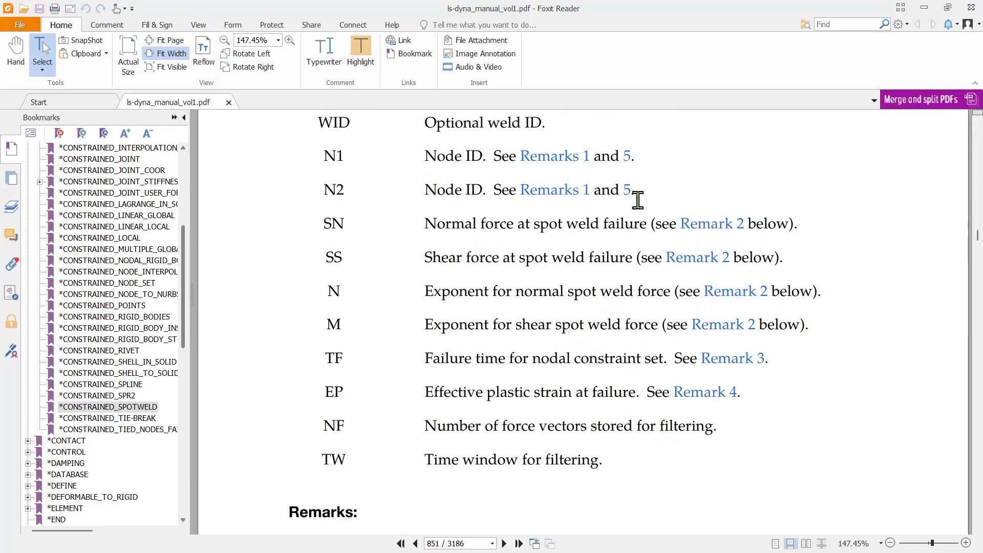
Follow the Remarks 1 link for N1 and review the remarks on weld nodes, failure criteria, failure time and plastic strain failure.
left_click(16, 52)
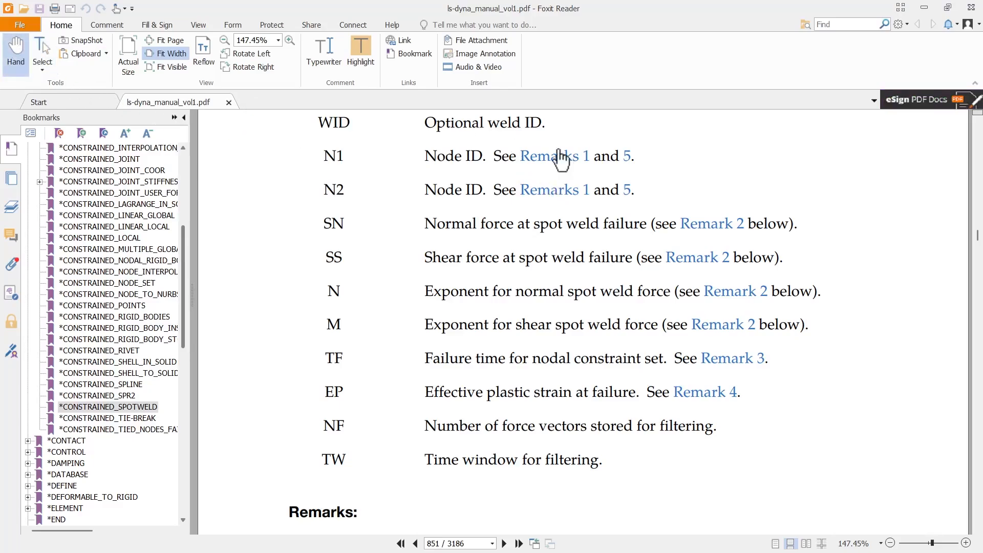
left_click(556, 159)
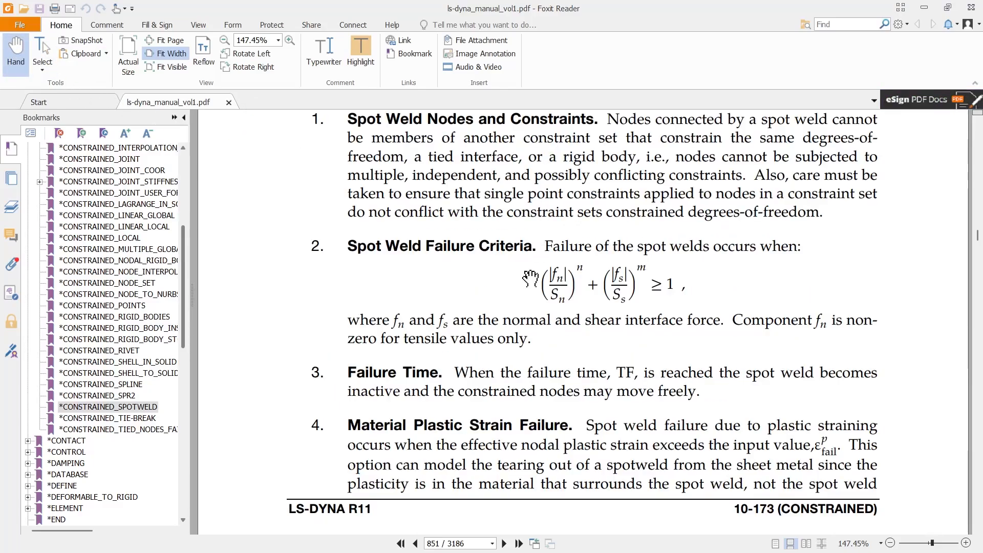
scroll(513, 287, "up", 3)
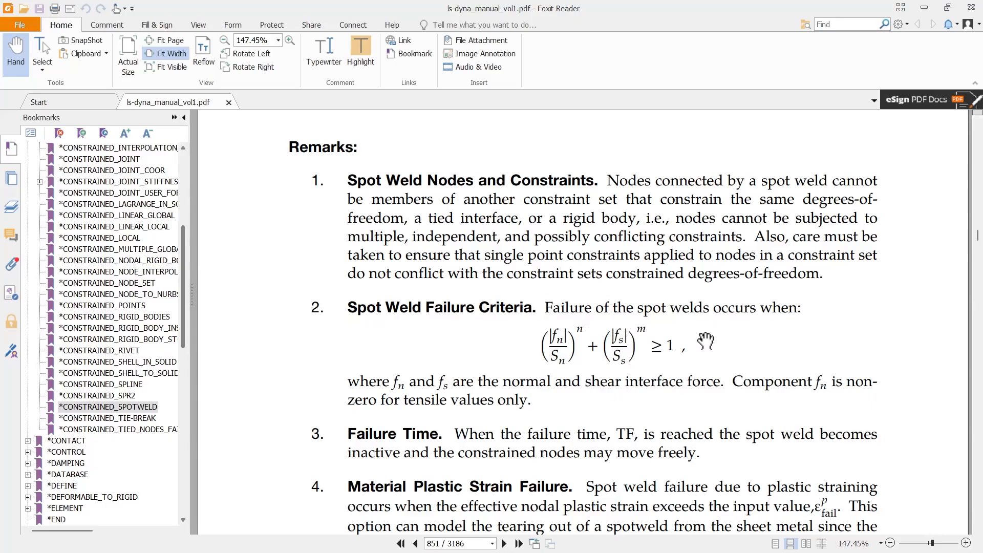
scroll(706, 342, "down", 5)
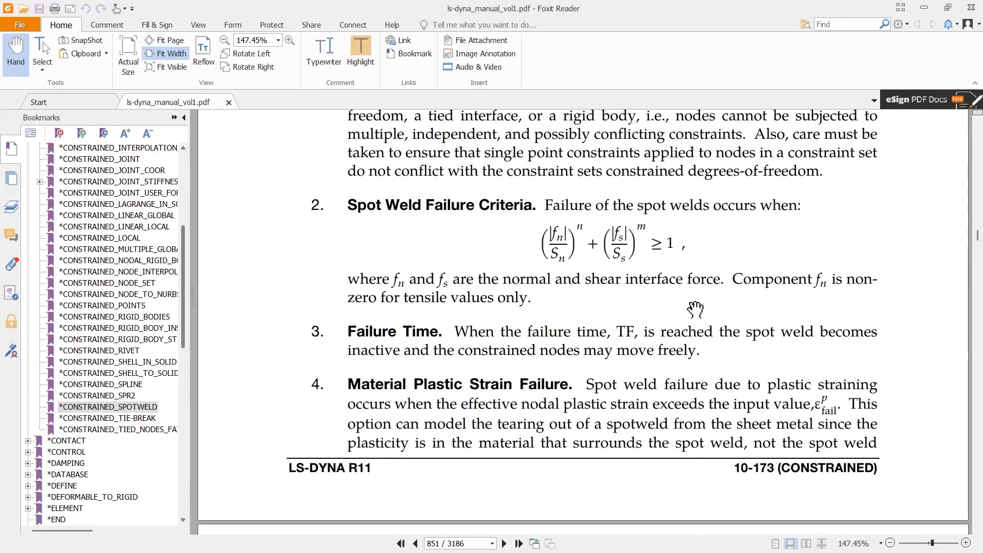
scroll(696, 309, "down", 15)
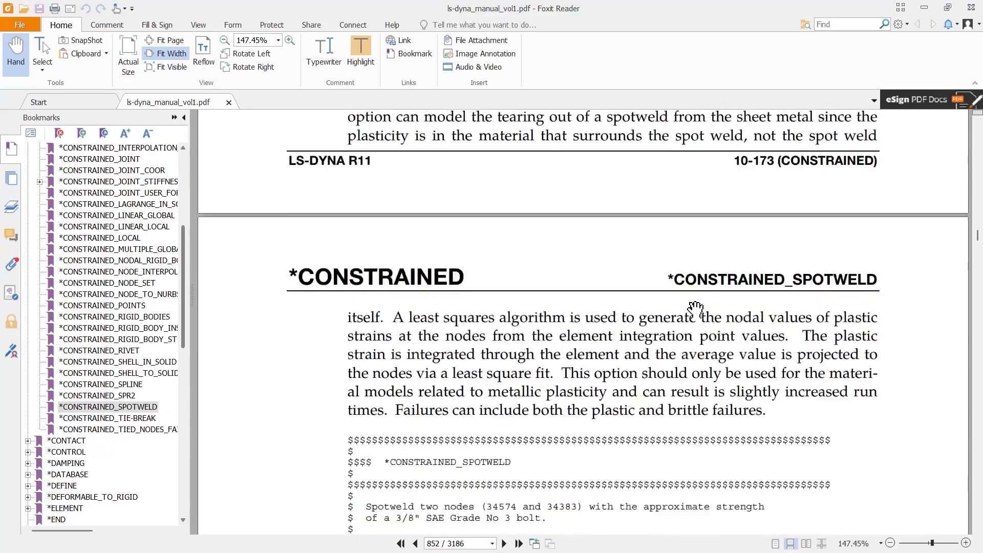
scroll(696, 310, "up", 19)
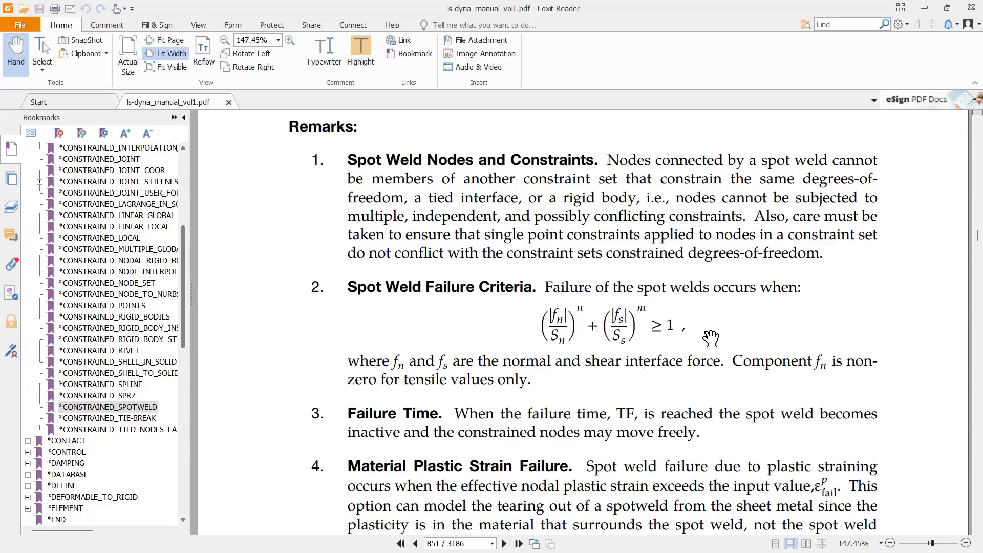
Switch back to LS-PrePost and set the spotweld parameters to SN 3, SS 3, N 2 and M 2.
left_click(926, 8)
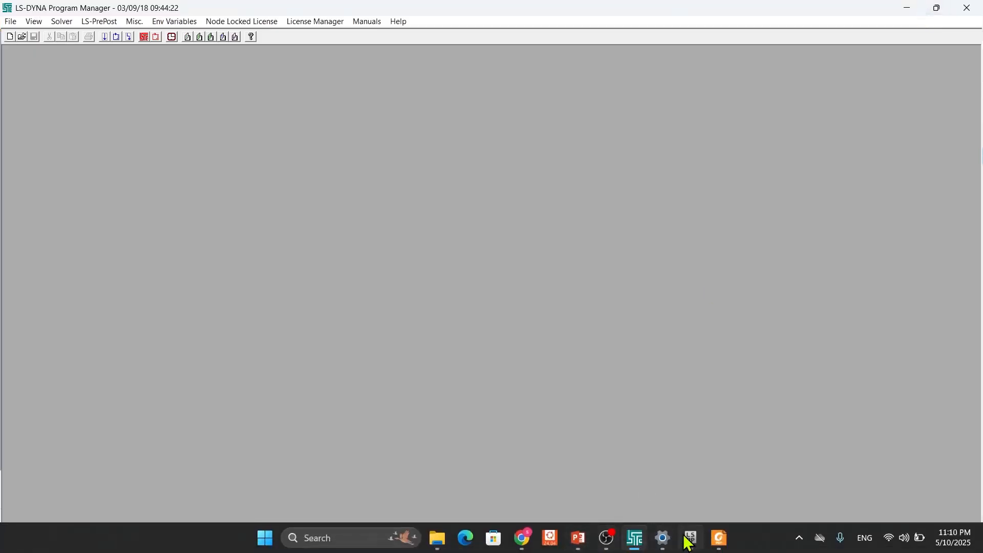
left_click(690, 539)
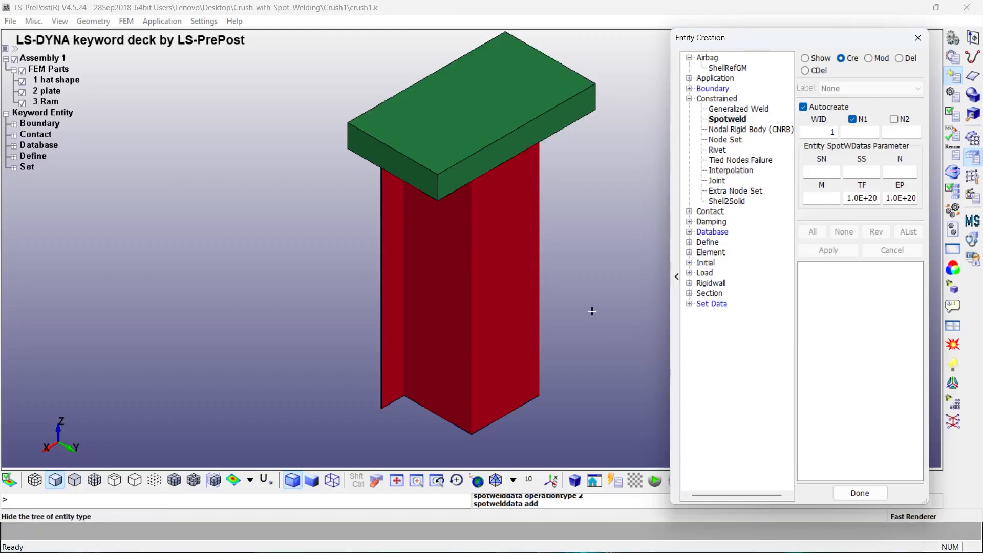
left_click(831, 172)
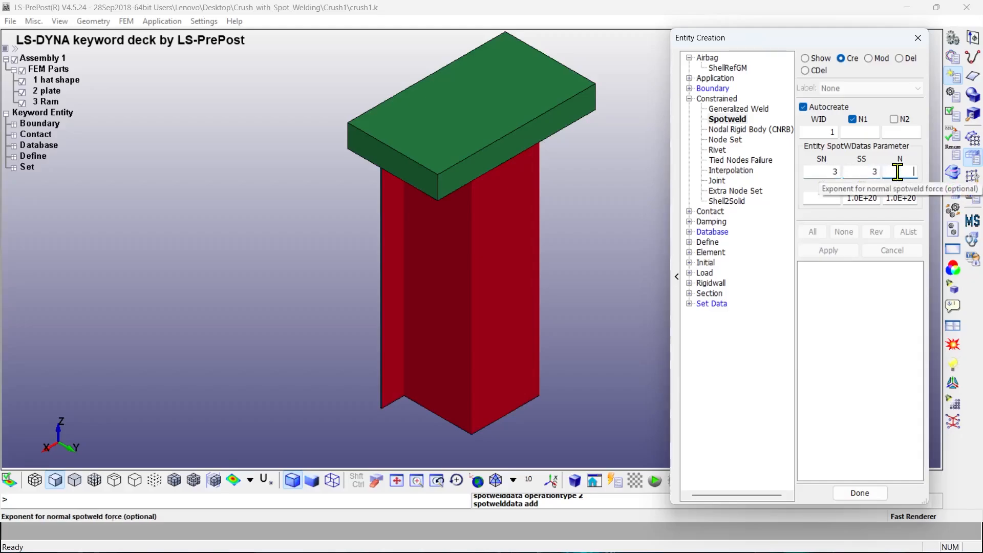
left_click(829, 199)
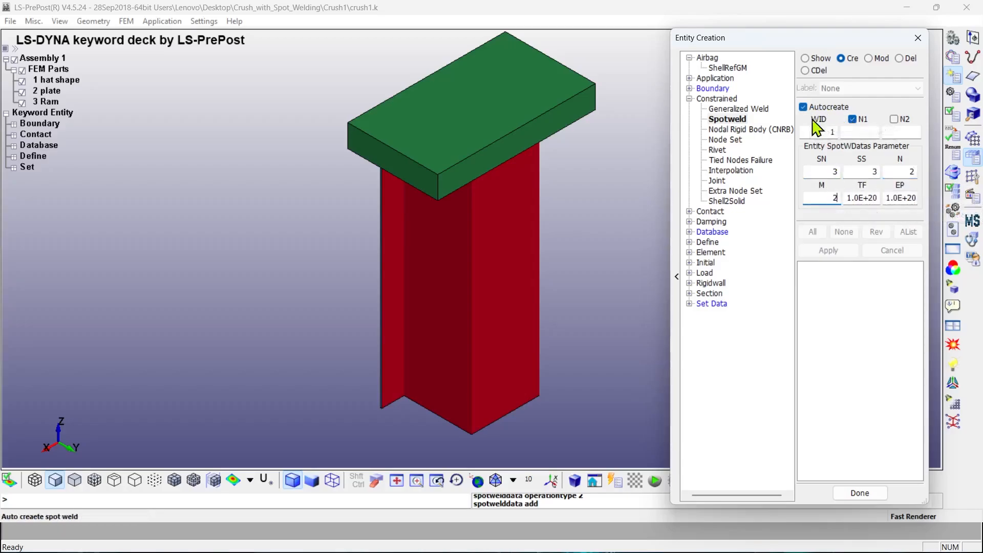
Display the mesh lines and hide the Ram part to expose the hat shape and plate.
left_click(175, 479)
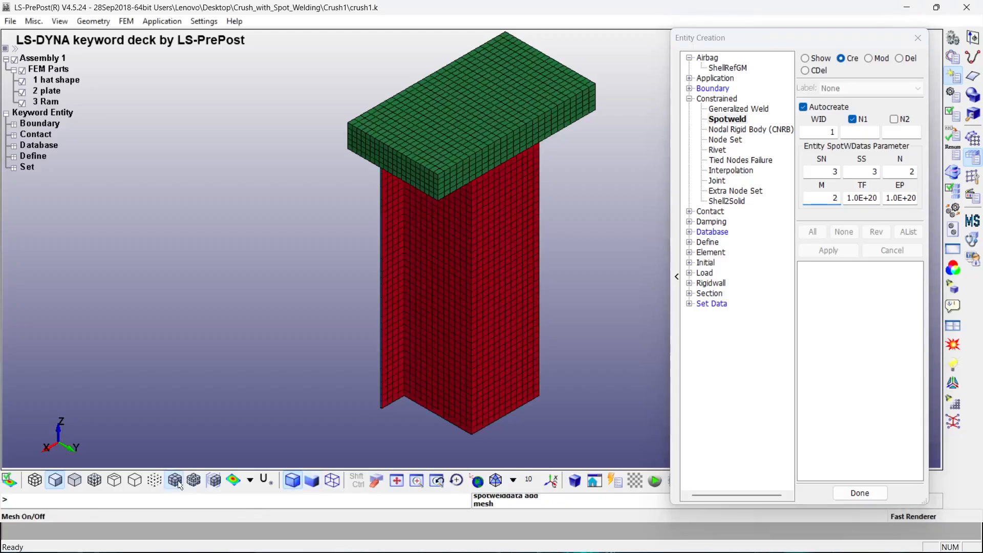
left_click(23, 102)
scroll(378, 128, "up", 5)
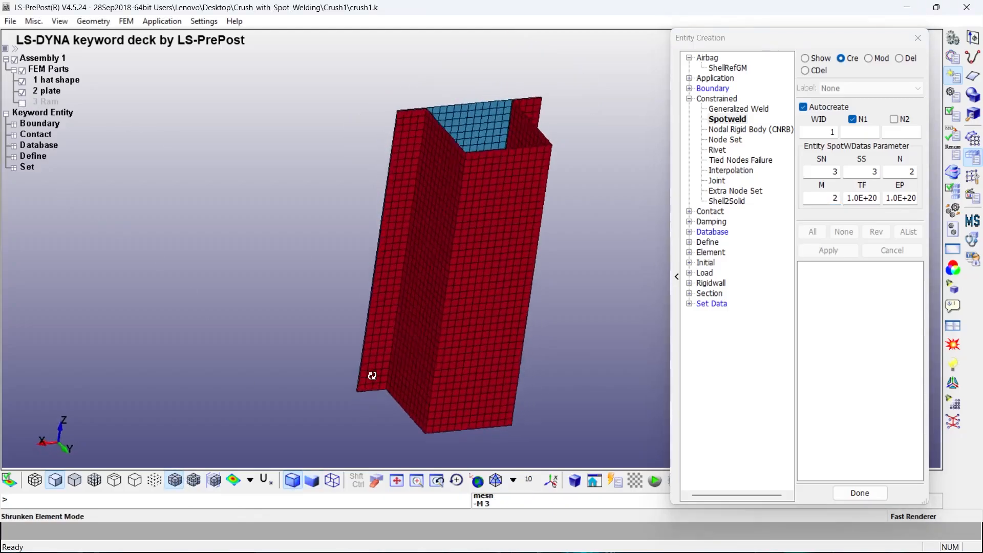
Create the first constrained spotweld near the flange's upper end, joining hat-shape node 1974 to plate node 2243.
left_click(411, 153)
scroll(564, 263, "down", 2)
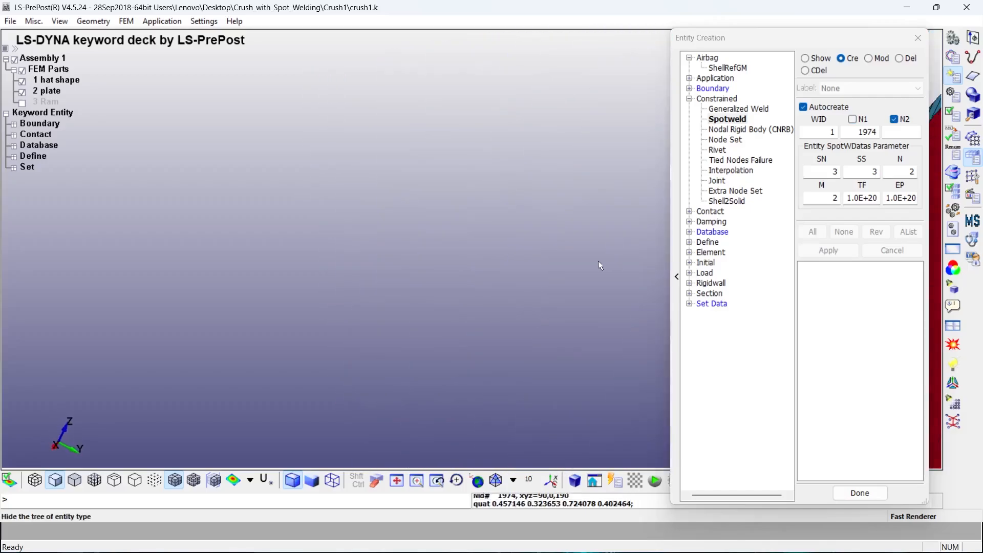
scroll(360, 300, "down", 2)
scroll(439, 208, "up", 5)
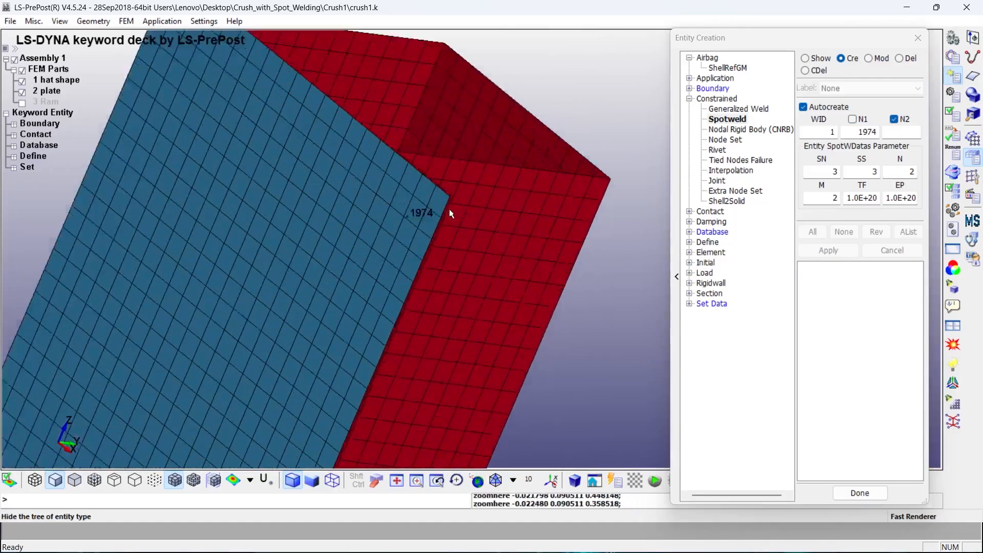
left_click(379, 222)
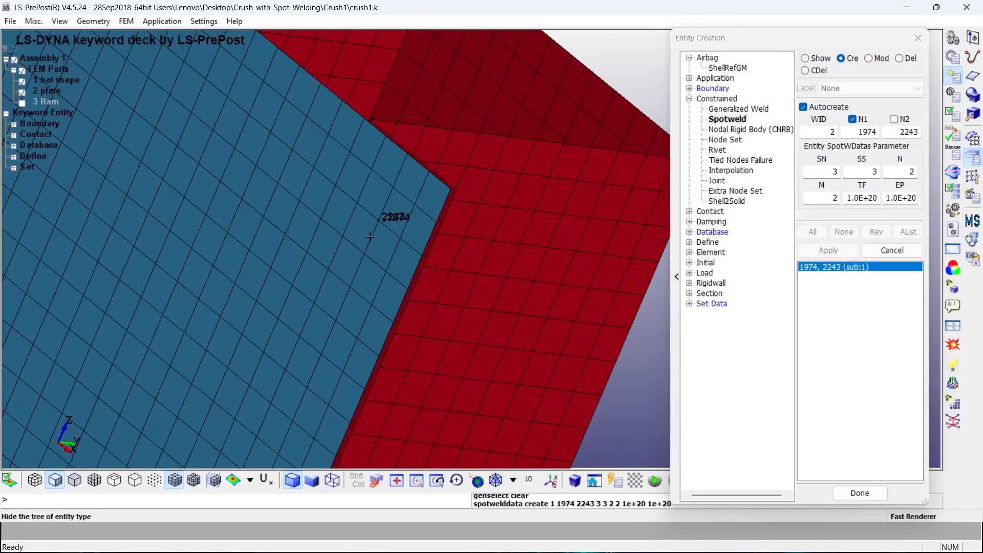
Examine the spotweld between nodes 1974 and 2243 from the side, at the gap between flange and plate.
left_click_drag(431, 241, 211, 189, "shift")
middle_click_drag(210, 188, 616, 287, "shift")
scroll(479, 133, "up", 7)
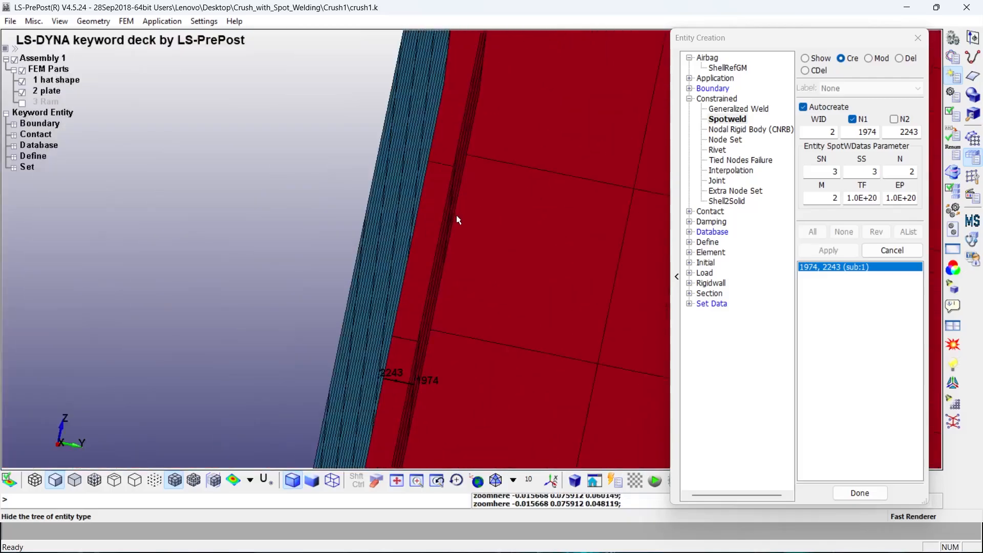
middle_click_drag(428, 299, 417, 202, "shift")
left_click_drag(417, 202, 376, 210, "shift")
scroll(262, 277, "down", 4)
scroll(262, 276, "up", 3)
left_click_drag(263, 276, 345, 222, "shift")
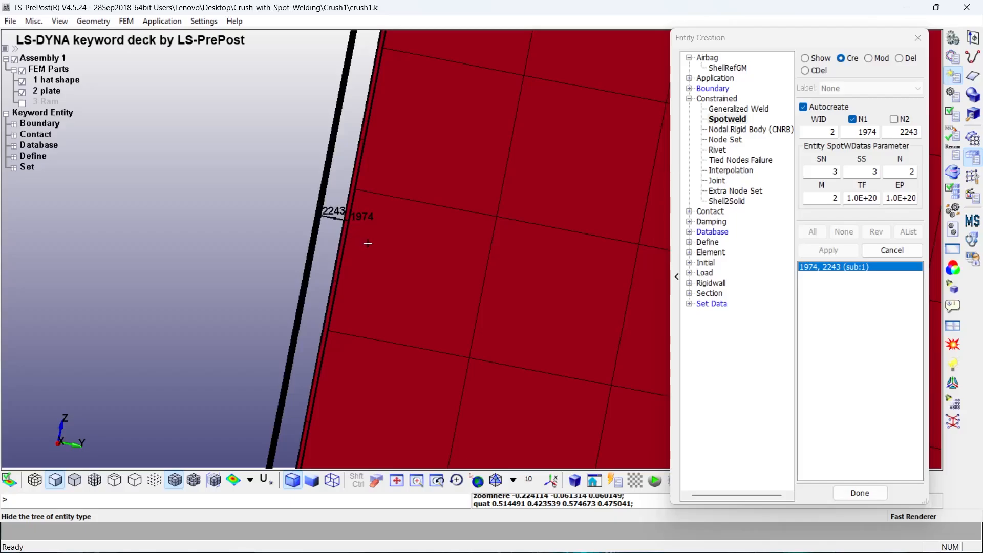
Create a second constrained spotweld lower on the same flange, joining hat-shape node 1988 to plate node 2285.
scroll(300, 232, "down", 9)
left_click_drag(502, 279, 287, 277, "shift")
middle_click_drag(328, 294, 554, 116, "shift")
left_click_drag(554, 116, 390, 182, "shift")
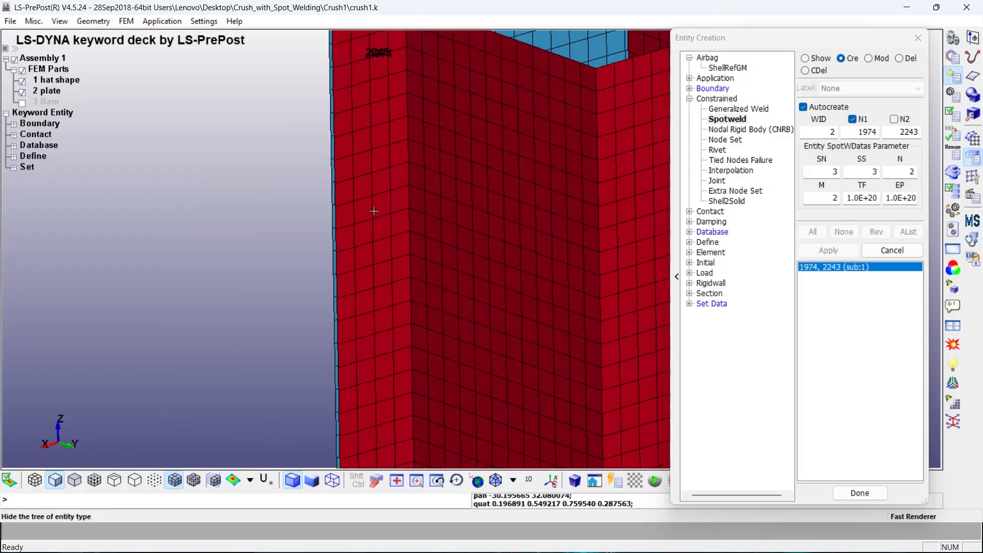
scroll(397, 186, "down", 3)
scroll(392, 125, "up", 3)
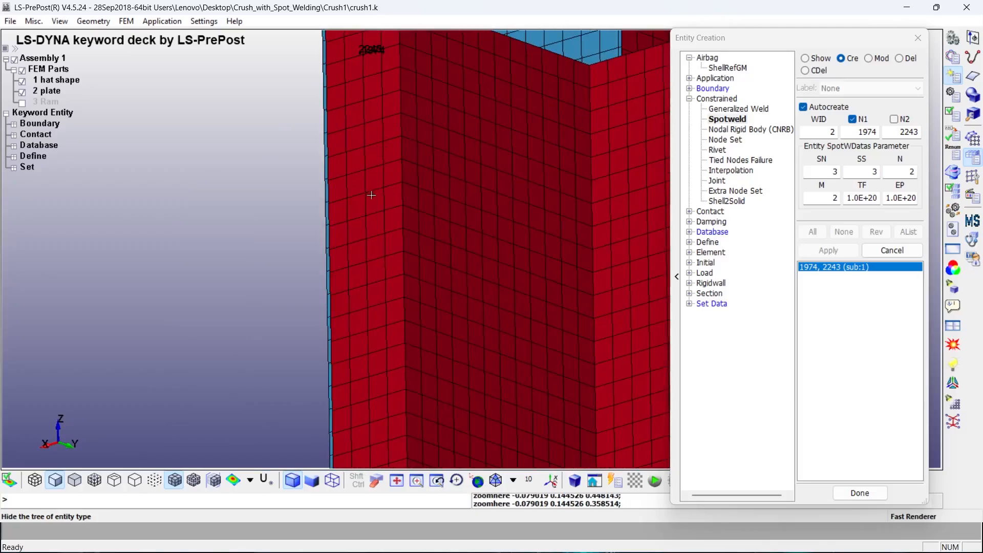
left_click(366, 216)
scroll(419, 239, "down", 2)
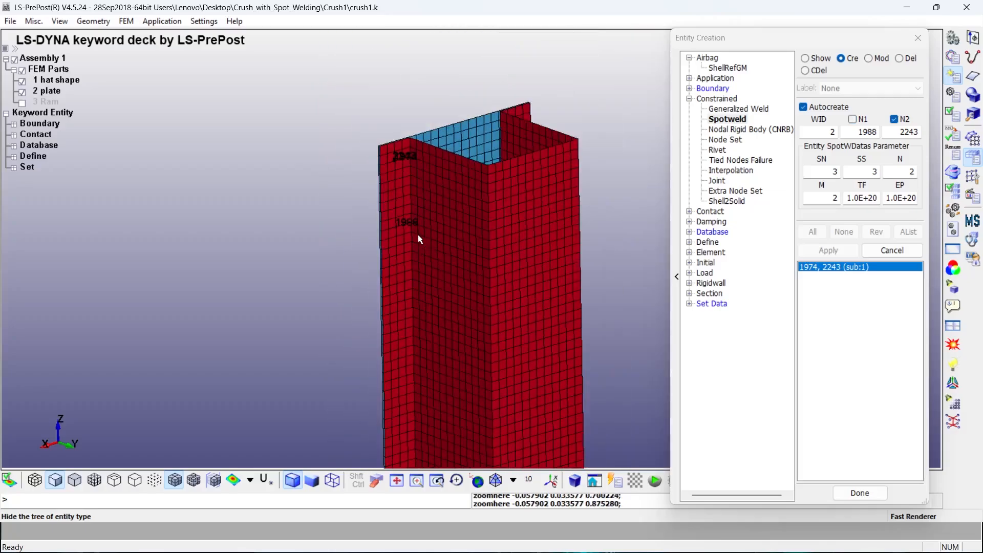
left_click_drag(368, 283, 505, 302, "shift")
left_click_drag(307, 307, 528, 310, "shift")
scroll(518, 272, "up", 6)
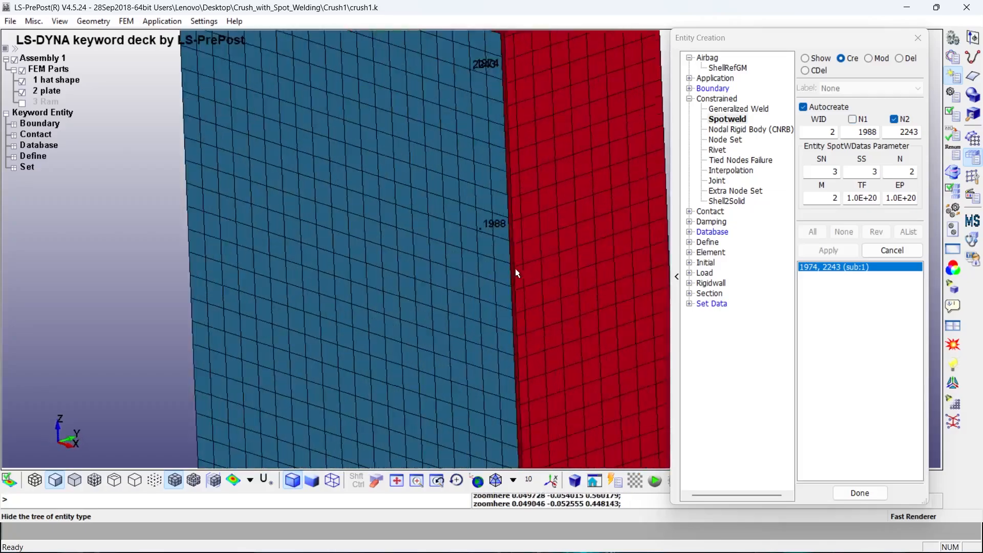
left_click(462, 223)
Create a third constrained spotweld farther down the same flange, joining hat-shape node 2004 to plate node 2311.
scroll(462, 222, "down", 3)
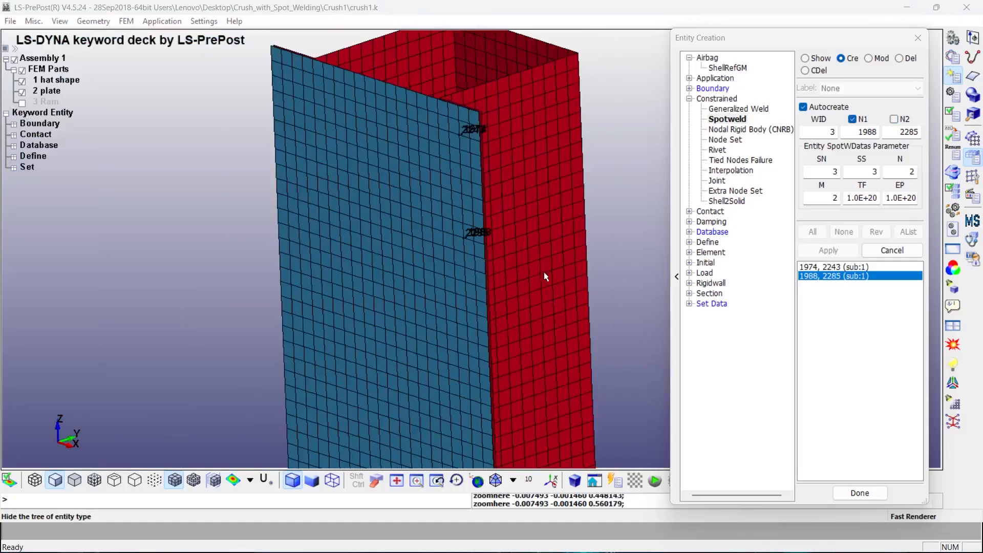
left_click_drag(462, 223, 360, 289, "shift")
middle_click_drag(359, 289, 445, 140, "shift")
left_click_drag(507, 226, 416, 227, "shift")
scroll(416, 225, "up", 3)
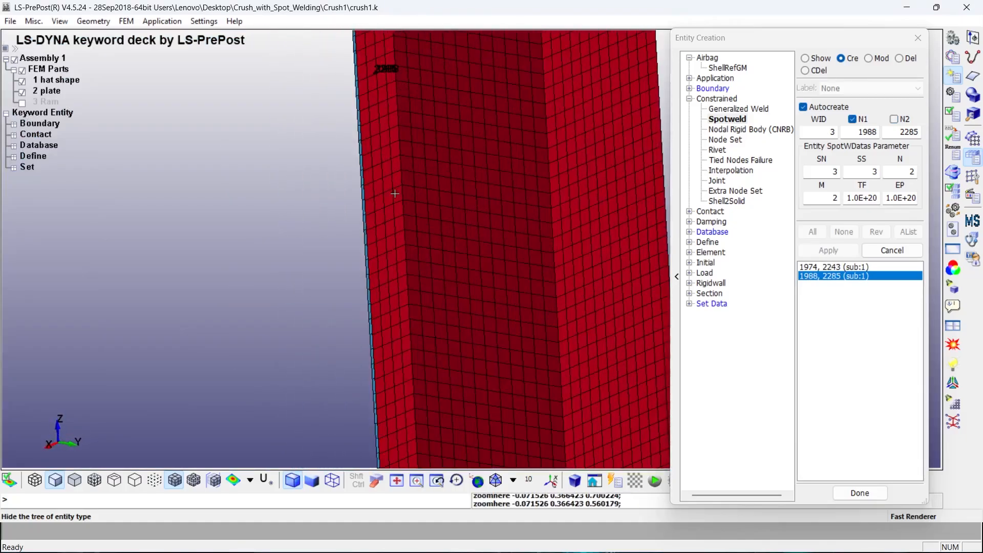
left_click(386, 195)
scroll(432, 198, "down", 8)
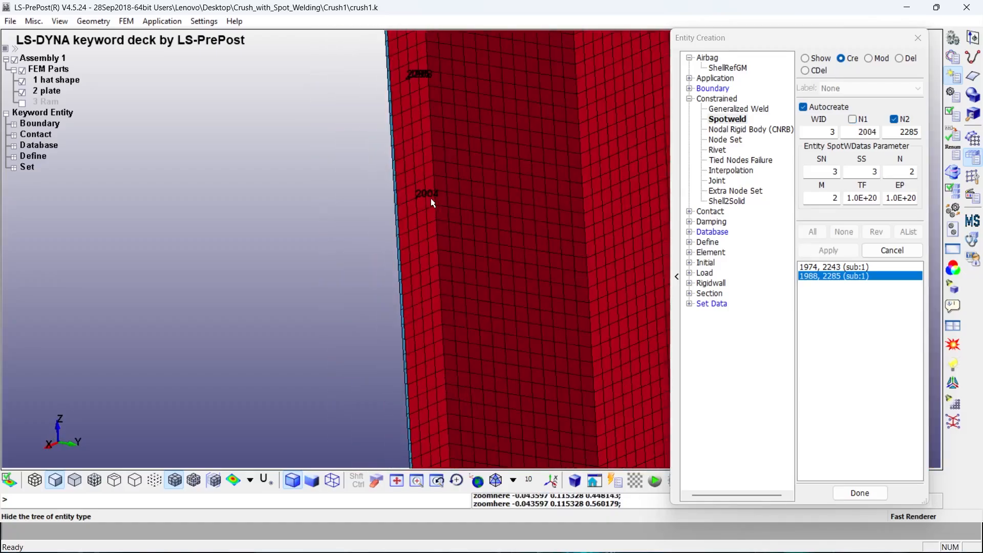
left_click_drag(432, 198, 351, 266, "shift")
scroll(506, 192, "up", 6)
left_click(464, 178)
Create a fourth constrained spotweld on the same flange below the third, joining hat-shape node 2003 to plate node 2331.
scroll(471, 200, "down", 5)
left_click_drag(461, 296, 415, 225, "shift")
scroll(405, 232, "down", 3)
scroll(392, 251, "up", 1)
scroll(362, 260, "up", 4)
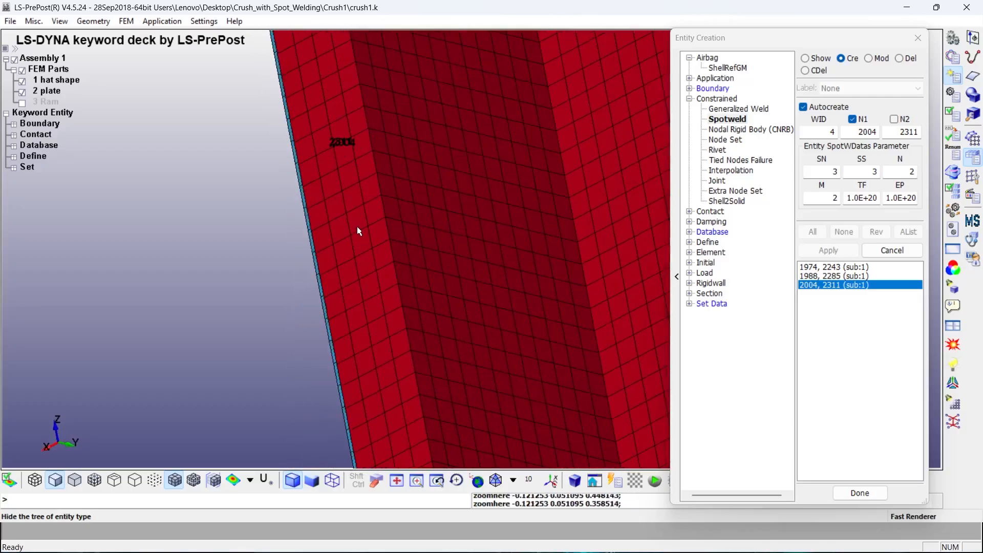
left_click(359, 293)
scroll(405, 300, "down", 4)
left_click_drag(323, 215, 358, 241, "shift")
scroll(506, 340, "up", 3)
scroll(491, 303, "up", 4)
left_click(490, 303)
Create a fifth constrained spotweld farther down that flange, joining hat-shape node 1991 to plate node 2345.
scroll(311, 322, "down", 4)
scroll(323, 354, "up", 1)
scroll(323, 353, "up", 2)
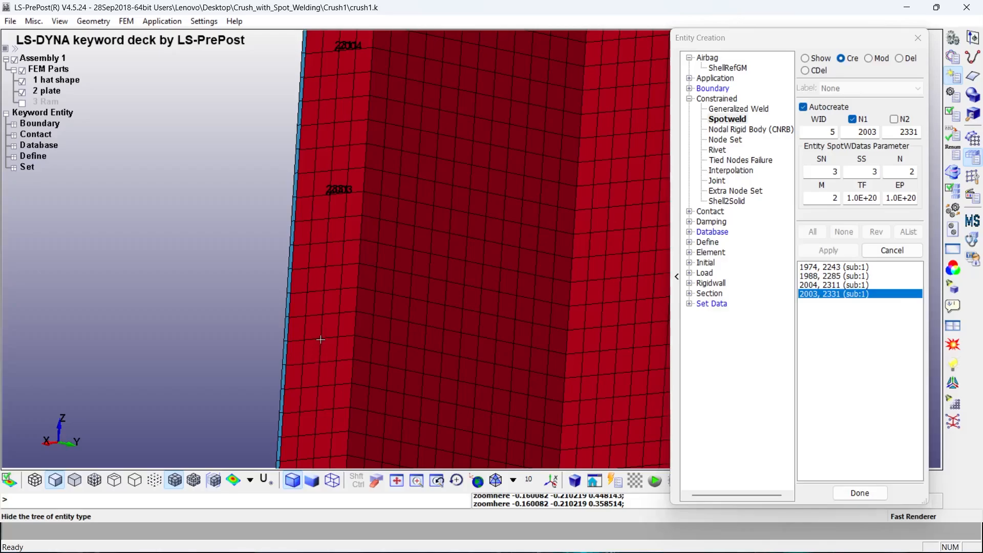
left_click(320, 339)
scroll(358, 353, "down", 4)
left_click_drag(357, 285, 479, 252, "shift")
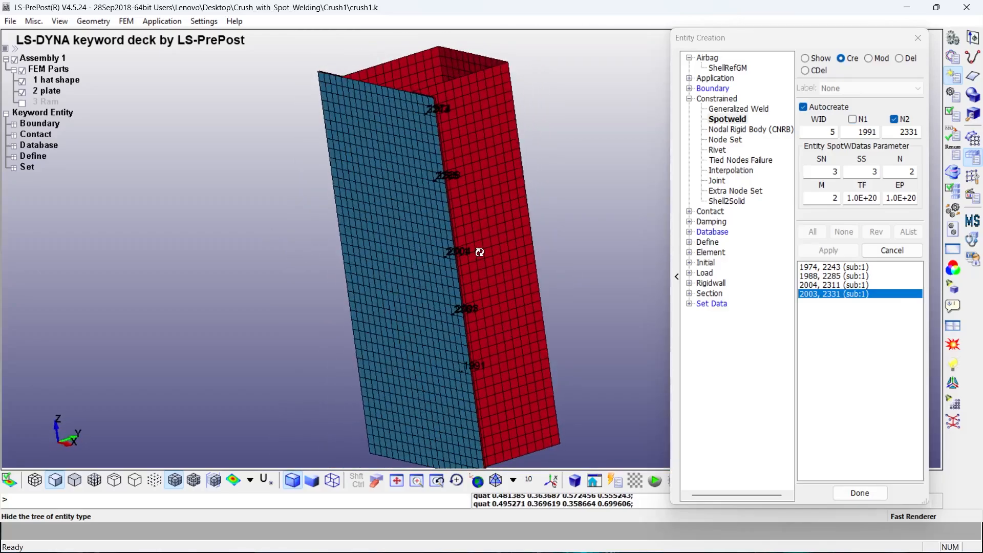
scroll(481, 374, "up", 2)
left_click(476, 368)
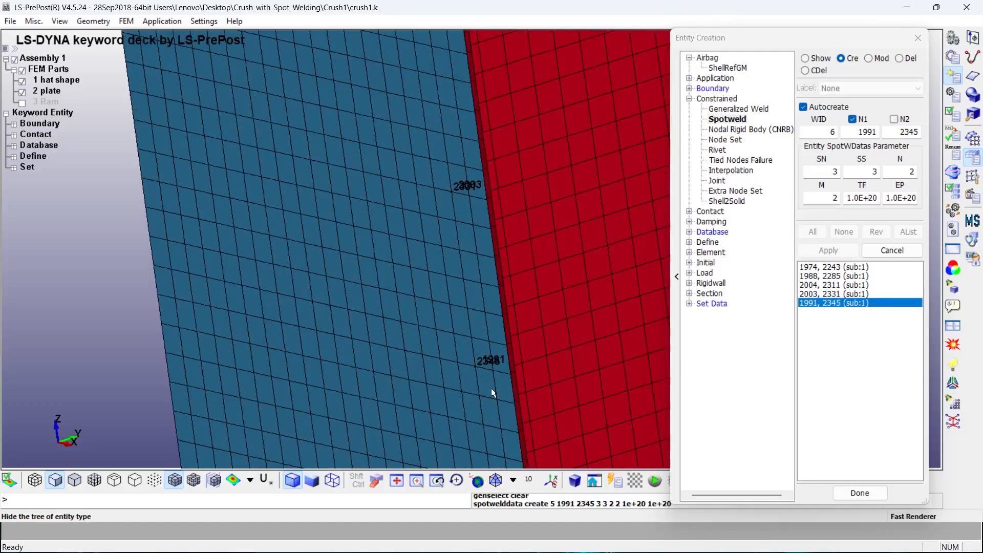
Create a sixth constrained spotweld near the flange's lower end, joining hat-shape node 1977 to plate node 2329.
left_click_drag(430, 391, 394, 419, "shift")
scroll(394, 419, "down", 4)
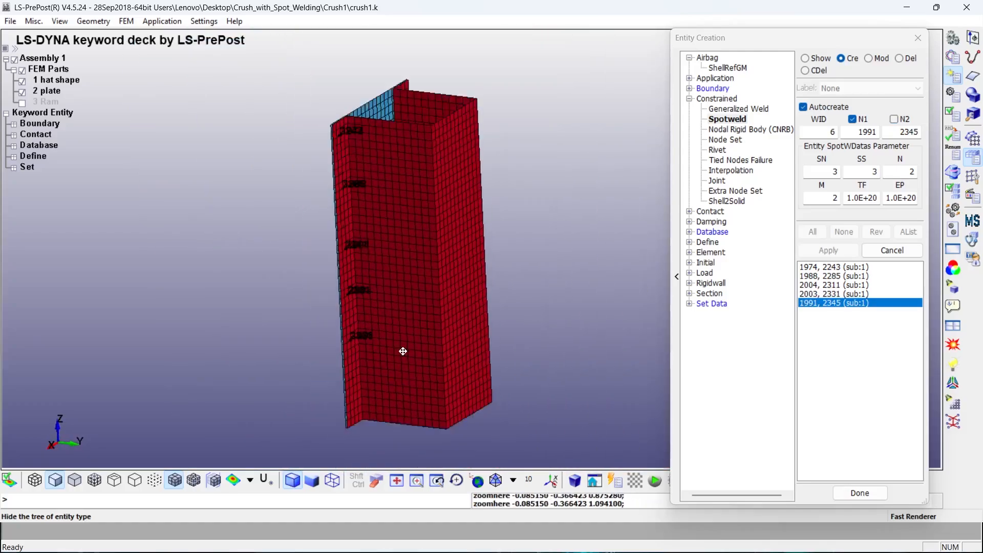
scroll(327, 311, "up", 4)
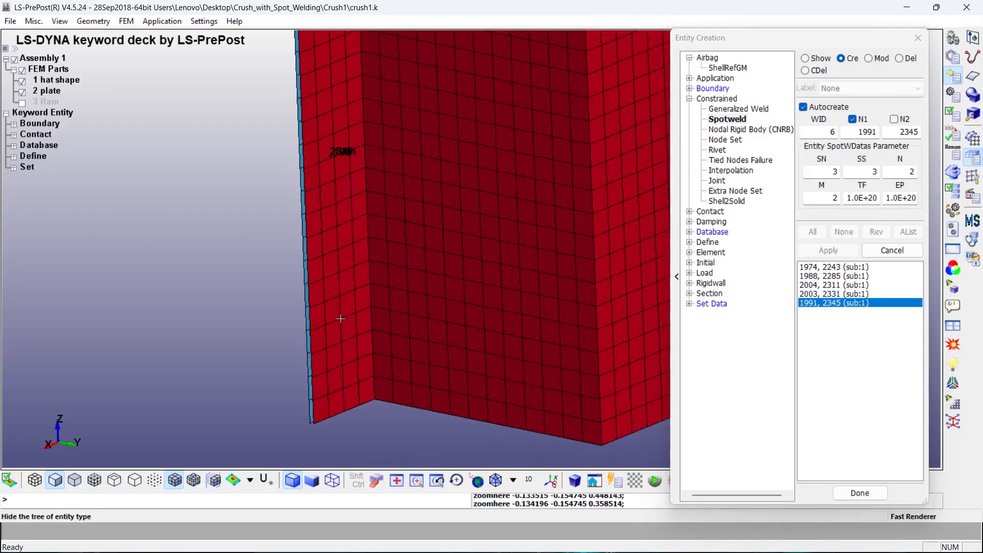
left_click(341, 318)
scroll(388, 325, "down", 4)
left_click_drag(389, 326, 428, 361, "shift")
scroll(426, 361, "up", 4)
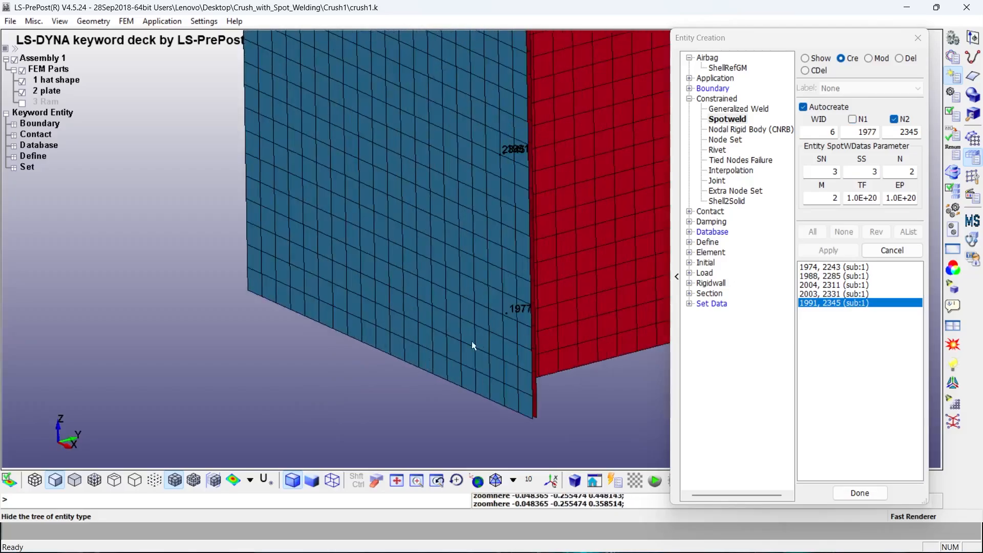
scroll(489, 334, "up", 2)
left_click(513, 304)
Create a constrained spotweld near the upper end of the opposite flange, joining hat-shape node 170 to plate node 2244.
scroll(513, 314, "down", 3)
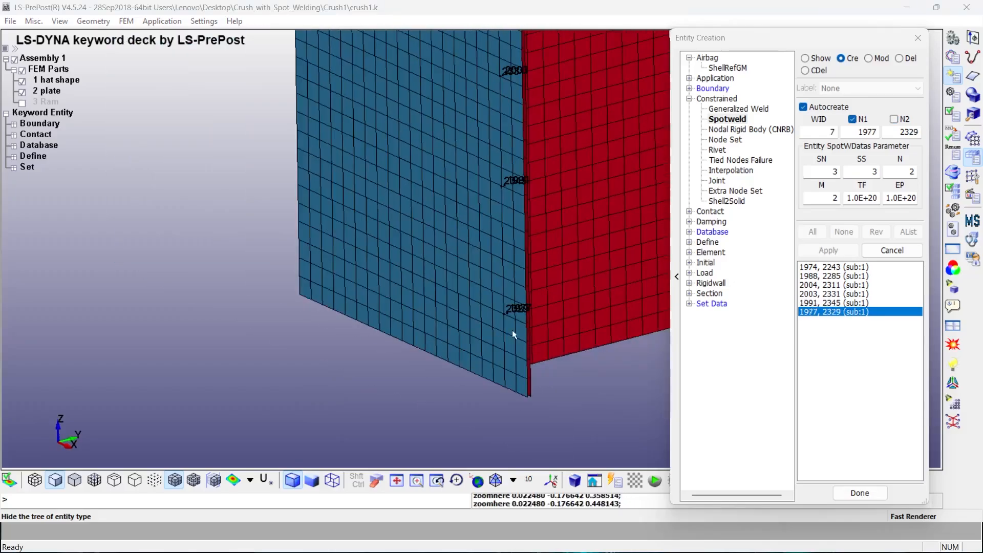
left_click_drag(516, 333, 314, 307, "shift")
scroll(382, 267, "up", 6)
scroll(377, 367, "down", 5)
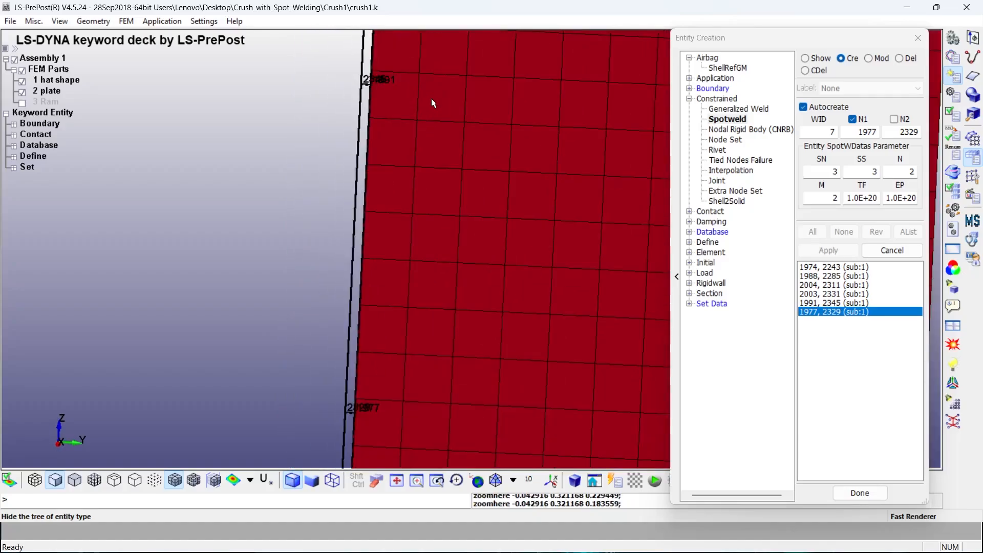
scroll(438, 159, "down", 4)
left_click_drag(439, 167, 593, 190, "shift")
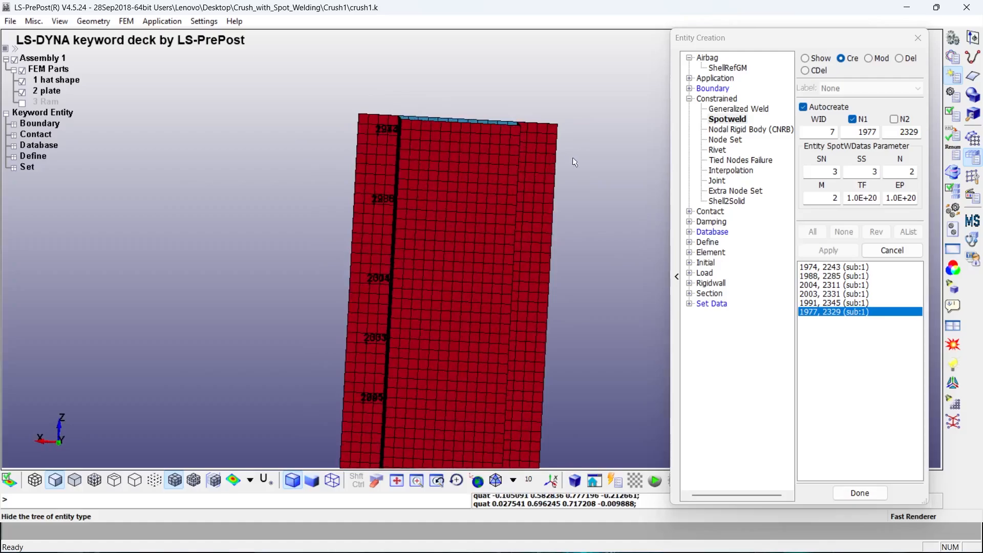
scroll(542, 138, "up", 2)
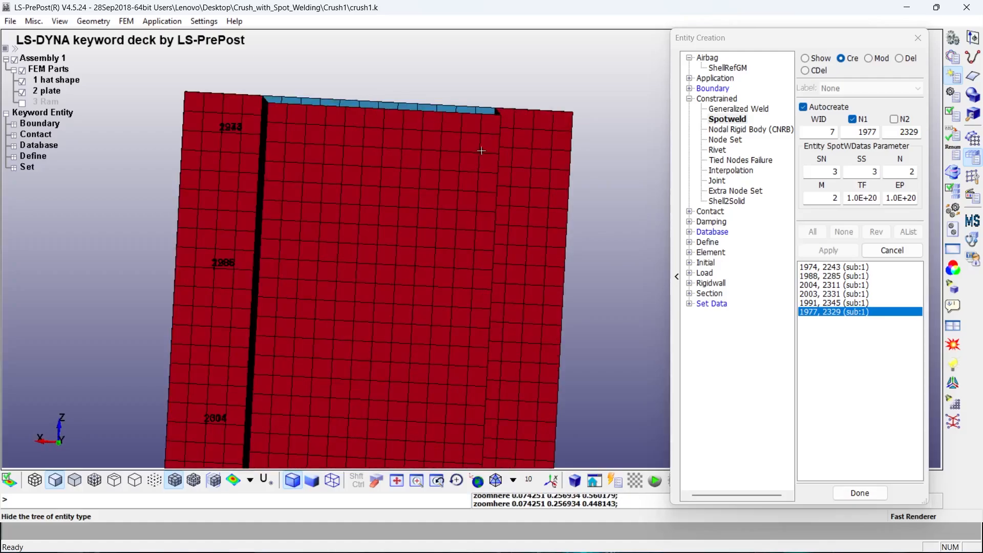
left_click(531, 150)
scroll(541, 177, "down", 3)
left_click_drag(538, 179, 225, 312, "shift")
left_click_drag(512, 216, 325, 198, "shift")
scroll(324, 197, "up", 2)
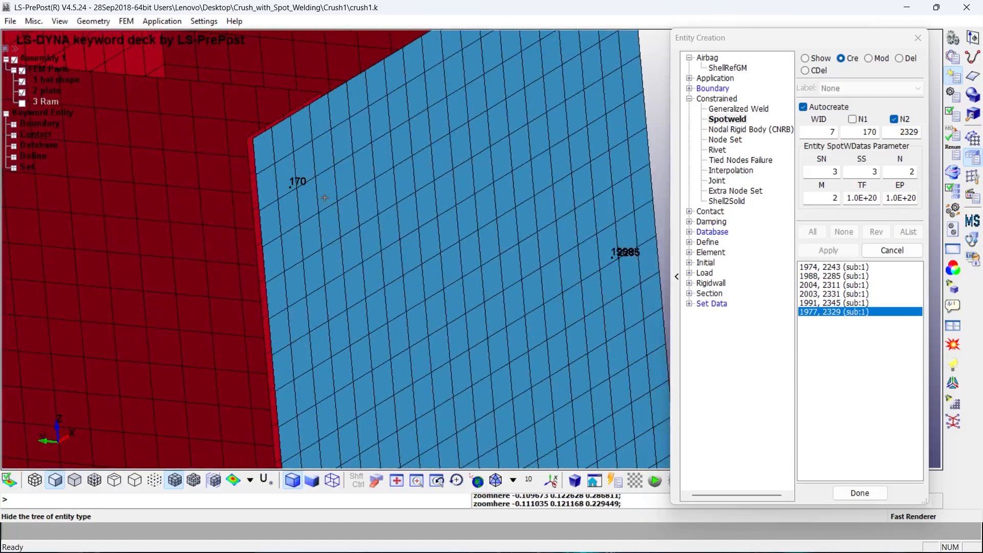
left_click(296, 189)
Create a second constrained spotweld lower on the opposite flange, joining hat-shape node 184 to plate node 2286.
scroll(343, 239, "down", 4)
left_click_drag(359, 246, 671, 272, "shift")
left_click_drag(307, 313, 428, 266, "shift")
scroll(297, 271, "up", 1)
left_click_drag(307, 281, 216, 276, "shift")
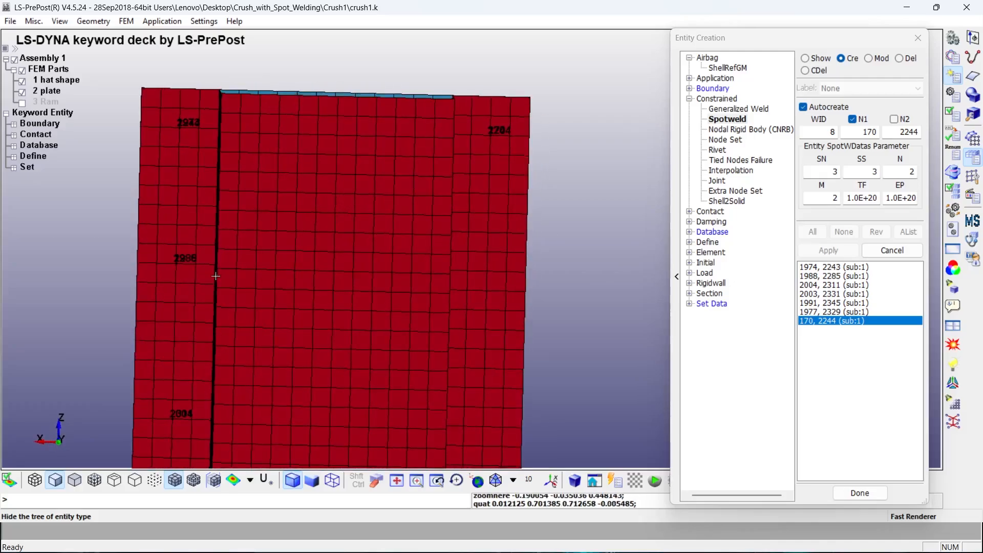
left_click(488, 271)
scroll(535, 280, "down", 3)
left_click_drag(544, 288, 420, 262, "shift")
scroll(452, 286, "up", 5)
left_click(376, 265)
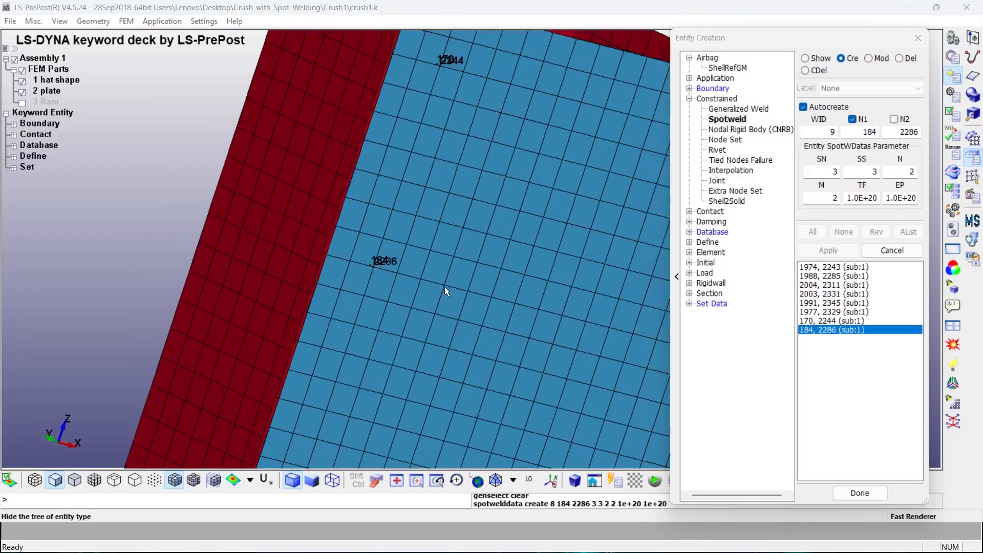
Create a third constrained spotweld on the opposite flange, joining hat-shape node 200 to plate node 2312.
scroll(444, 288, "down", 3)
left_click_drag(371, 322, 328, 276, "shift")
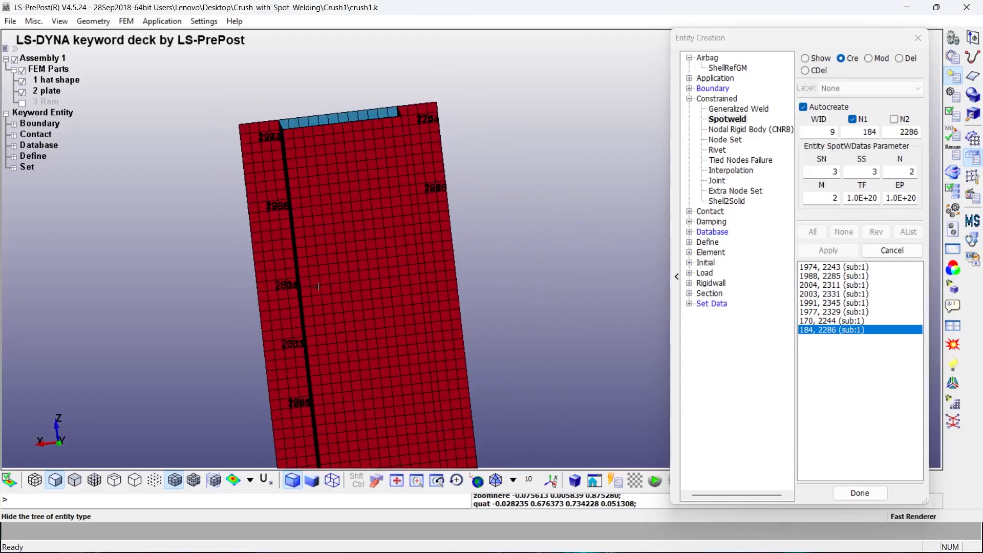
left_click(436, 272)
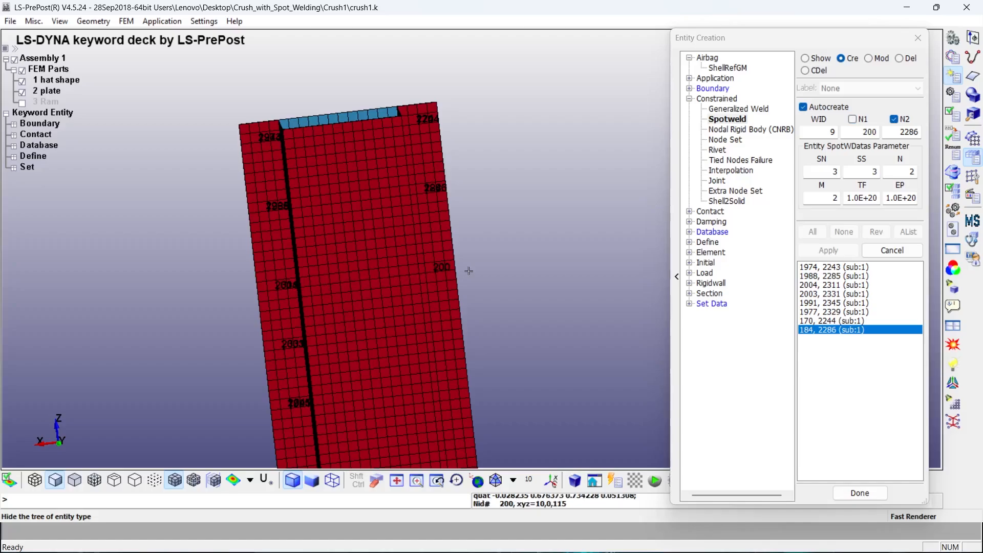
left_click_drag(464, 269, 300, 291, "shift")
scroll(407, 328, "up", 3)
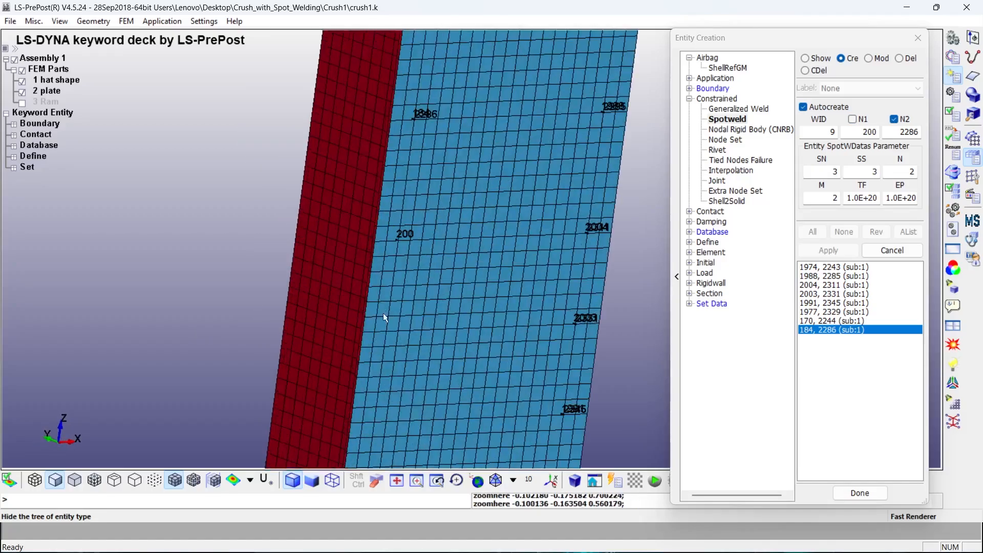
left_click(406, 198)
Create a fourth constrained spotweld on the opposite flange, joining hat-shape node 199 to plate node 2310.
scroll(436, 240, "down", 3)
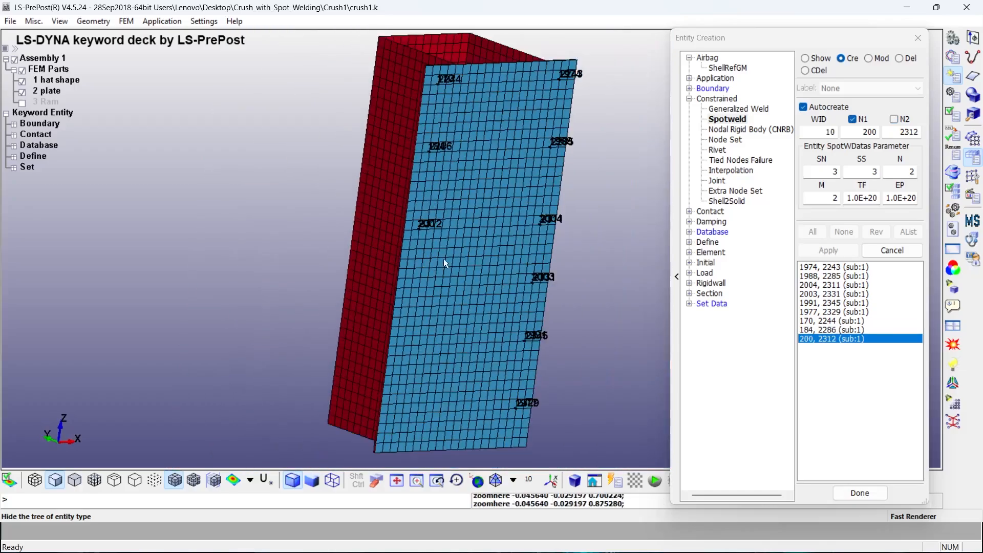
left_click_drag(530, 282, 451, 201, "shift")
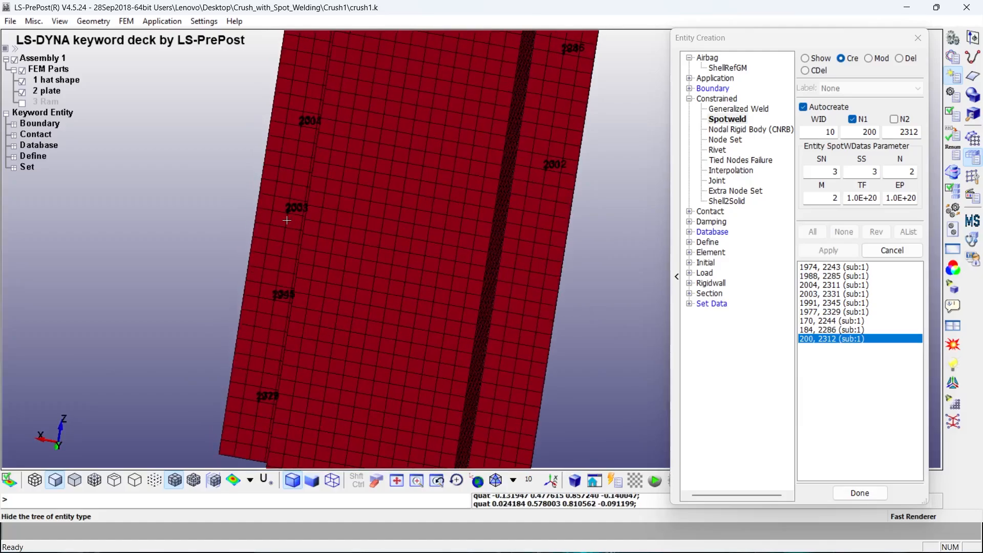
left_click(531, 257)
left_click_drag(532, 257, 239, 298, "shift")
scroll(362, 308, "up", 4)
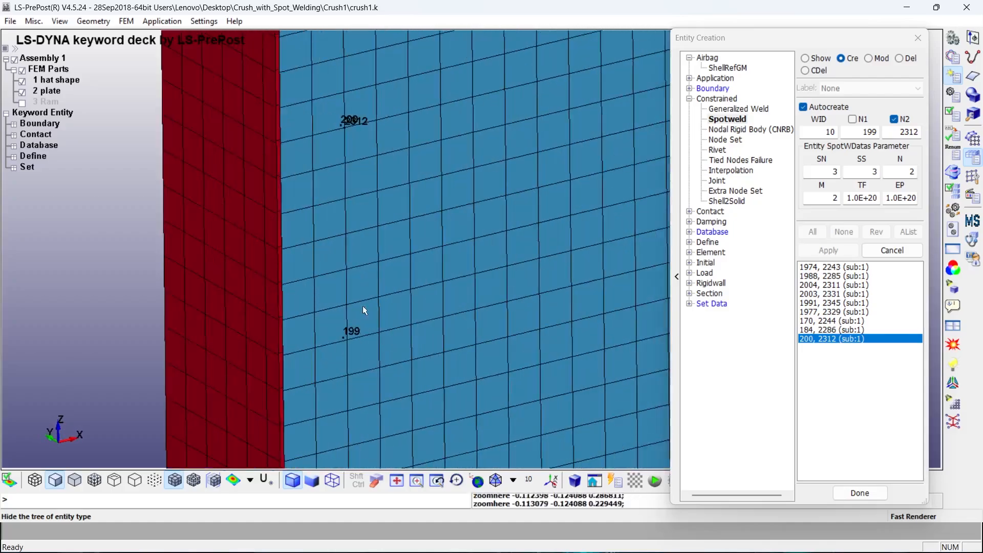
left_click(349, 341)
Create a fifth constrained spotweld on the opposite flange, joining hat-shape node 187 to plate node 2292.
left_click_drag(349, 341, 205, 297, "shift")
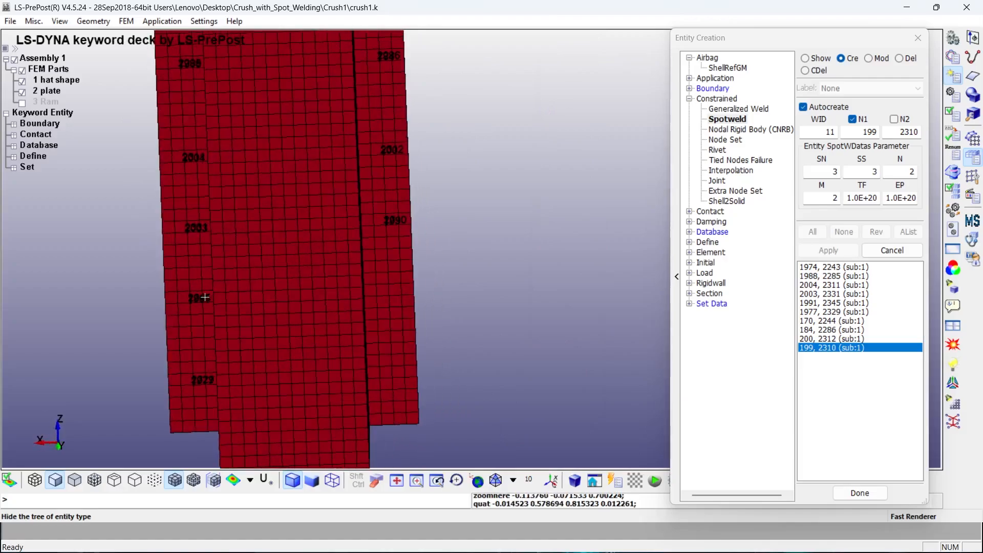
scroll(381, 300, "up", 3)
left_click(403, 295)
scroll(403, 295, "down", 4)
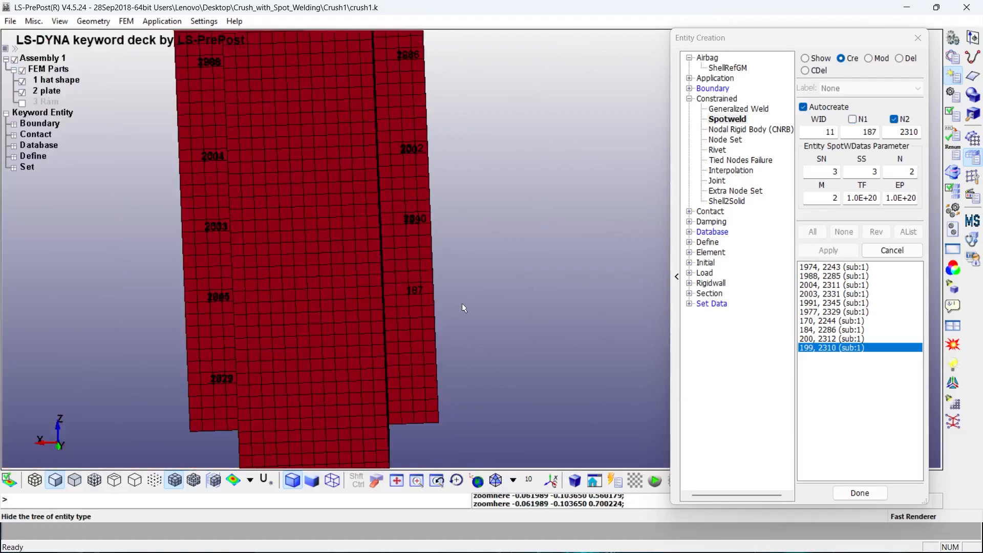
left_click_drag(463, 307, 283, 416, "shift")
left_click(295, 384)
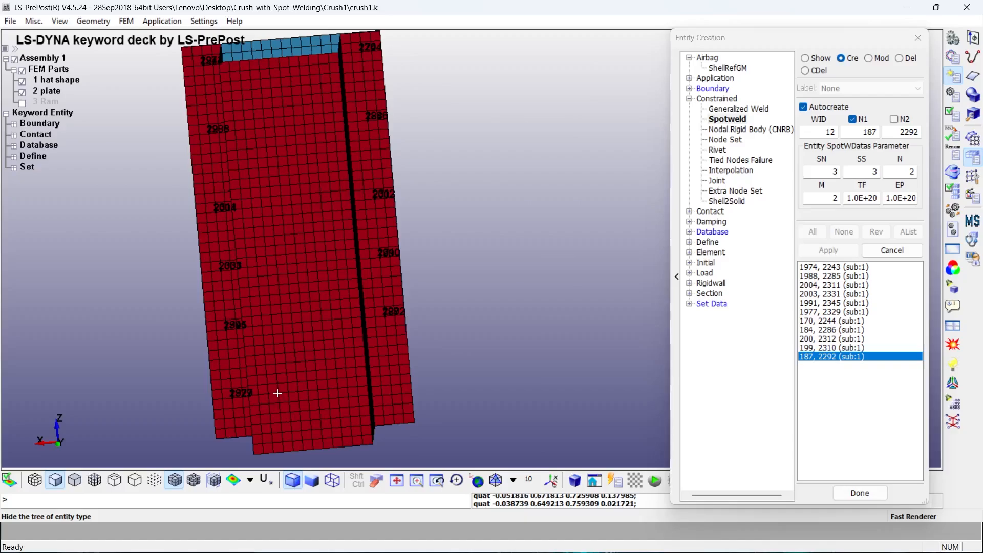
Create the last constrained spotweld near the opposite flange's lower end, joining hat-shape node 173 to plate node 2254.
scroll(278, 392, "up", 3)
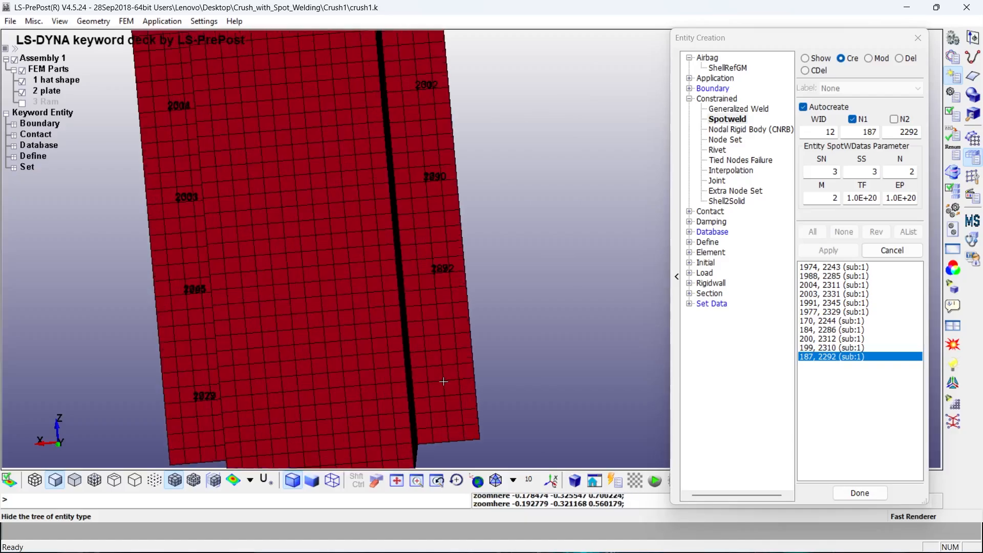
left_click(444, 382)
left_click_drag(509, 360, 155, 340, "shift")
scroll(272, 419, "up", 2)
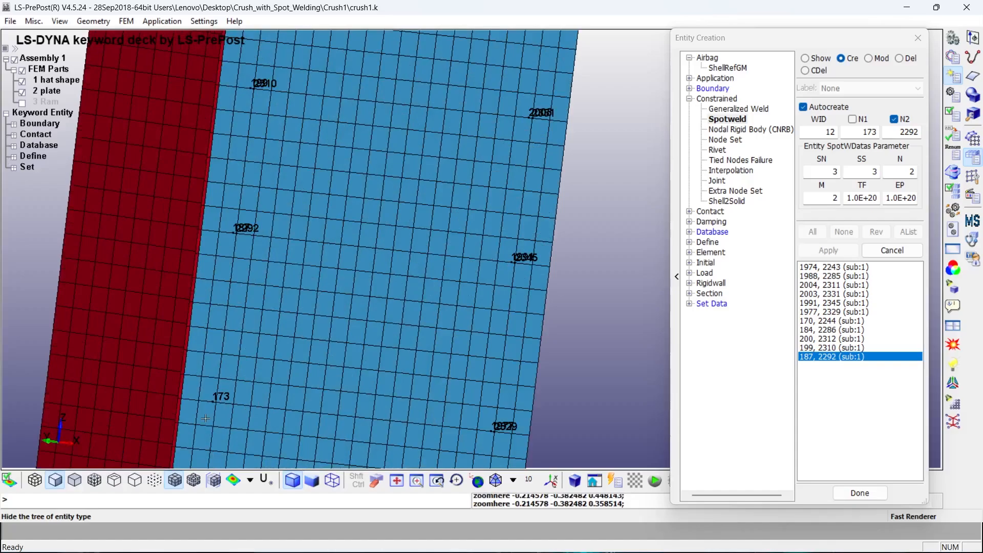
left_click(214, 403)
Finish the spotweld entity creation and show the Ram part again with the whole assembly in view.
left_click_drag(214, 403, 423, 307, "shift")
scroll(345, 134, "up", 2)
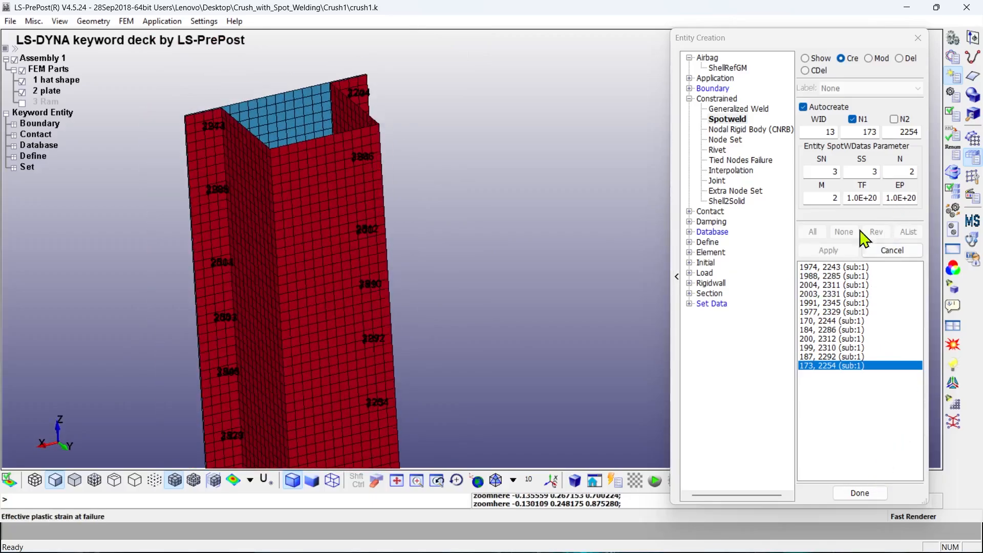
left_click(866, 492)
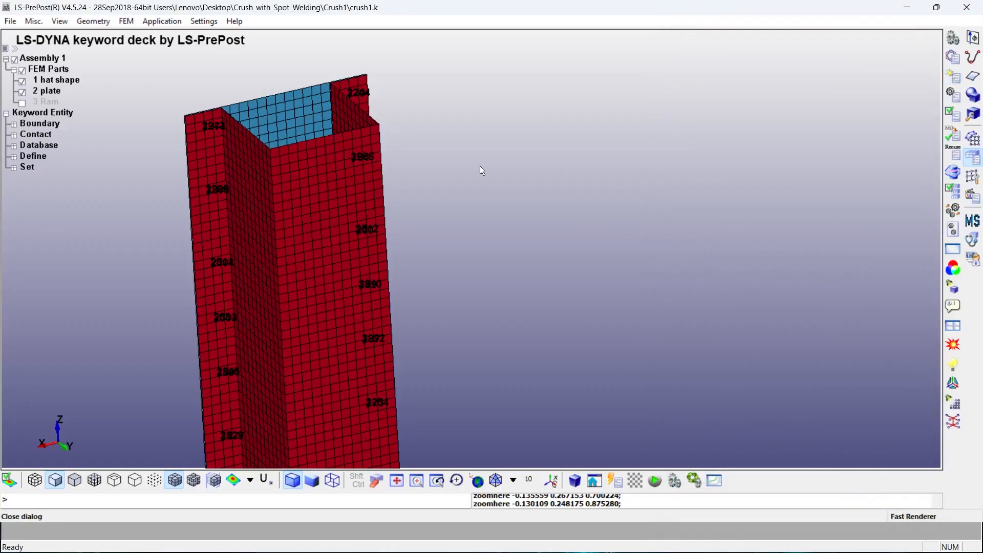
left_click(23, 103)
scroll(589, 318, "down", 3)
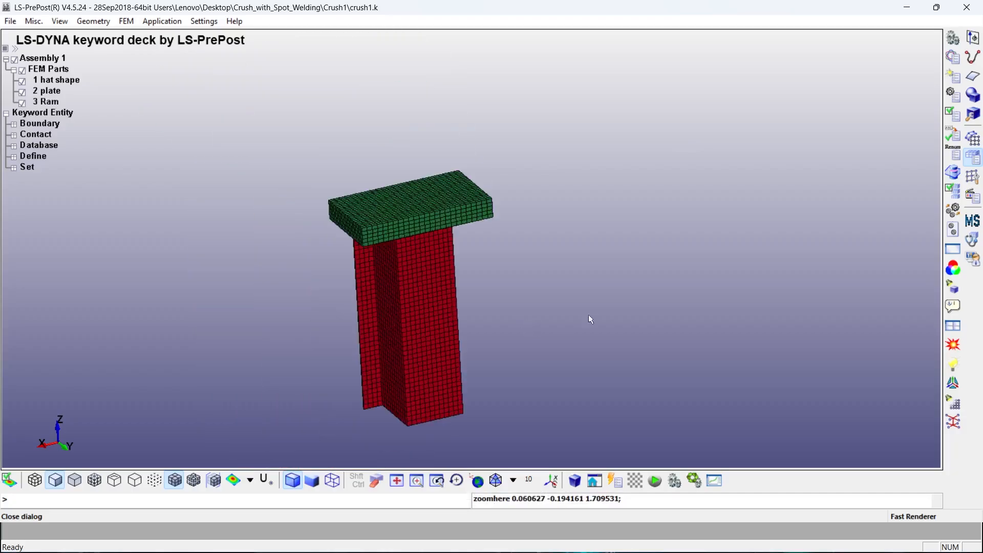
Review the SN, SS, N and M failure parameters of the first CONSTRAINED_SPOTWELD keyword card.
left_click(953, 55)
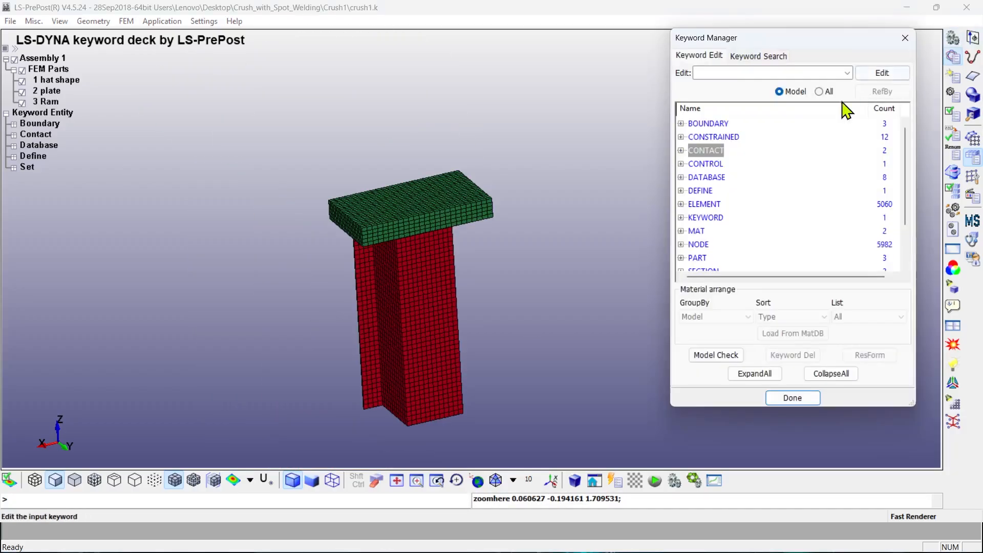
left_click(681, 137)
double_click(717, 150)
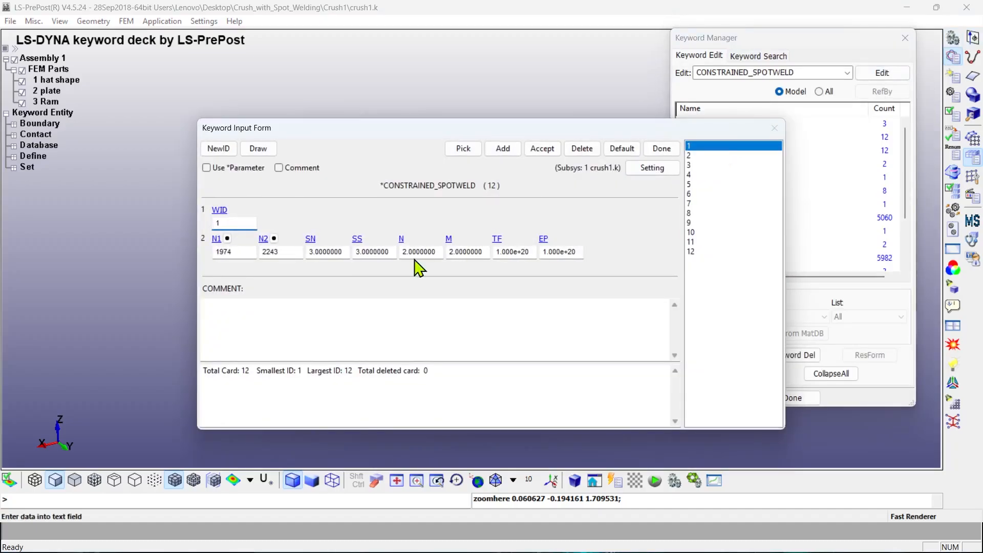
left_click(333, 254)
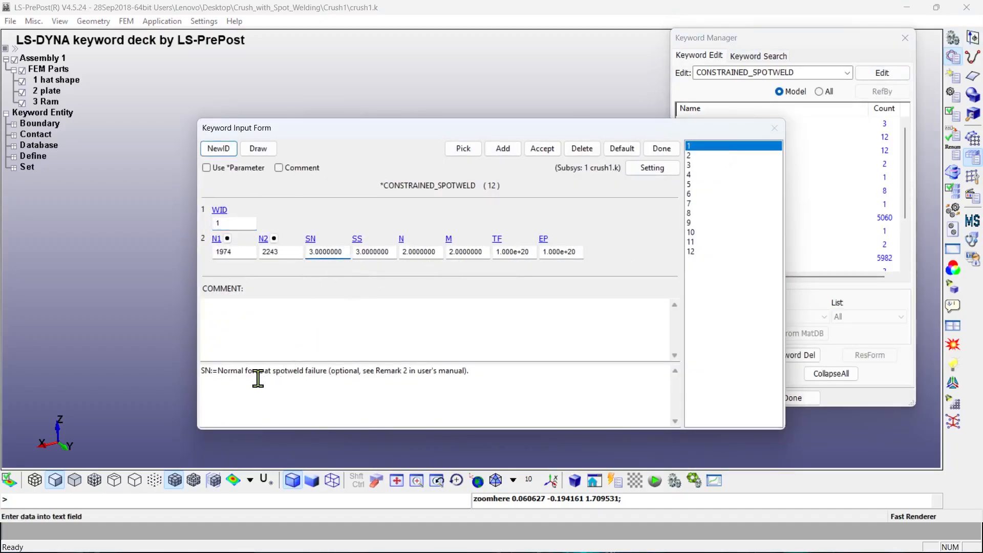
left_click(378, 252)
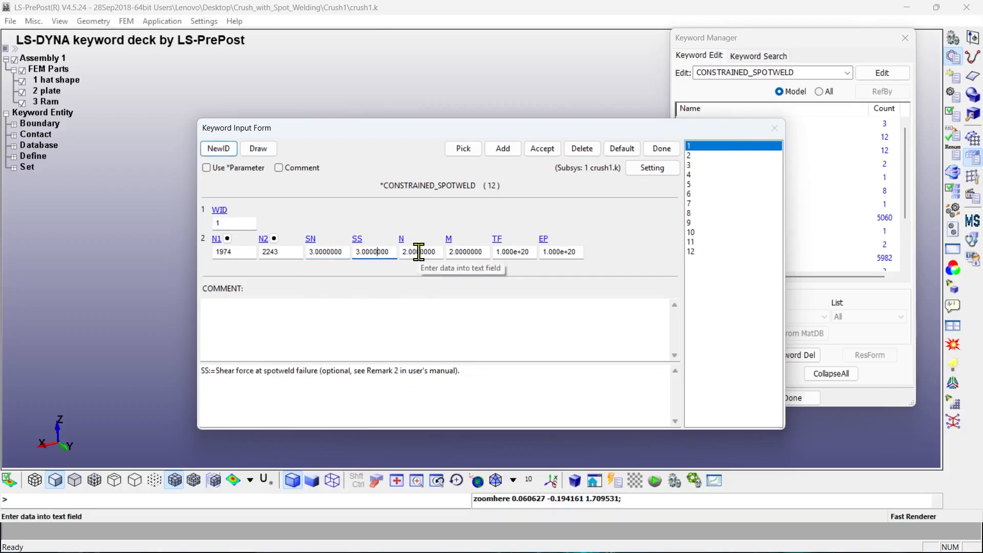
left_click(420, 252)
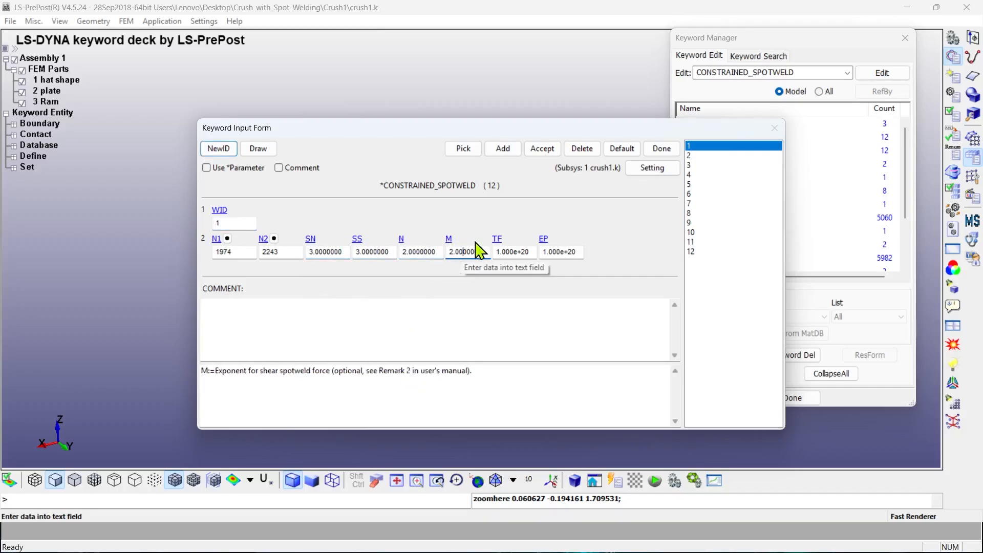
left_click(662, 149)
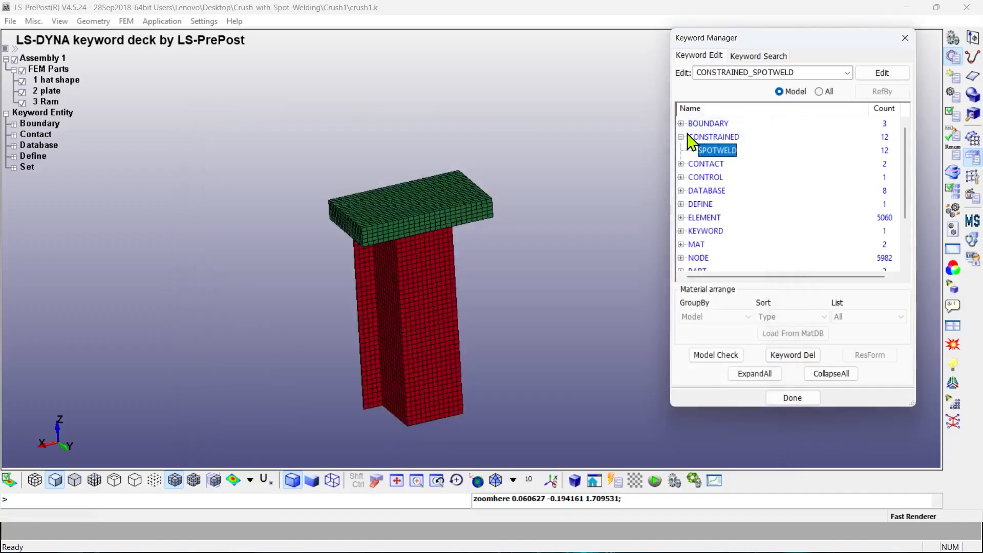
Check the model's keywords with the Keyword Manager's model check, then close the model check and the Keyword Manager.
left_click(682, 136)
left_click(691, 137)
left_click(716, 355)
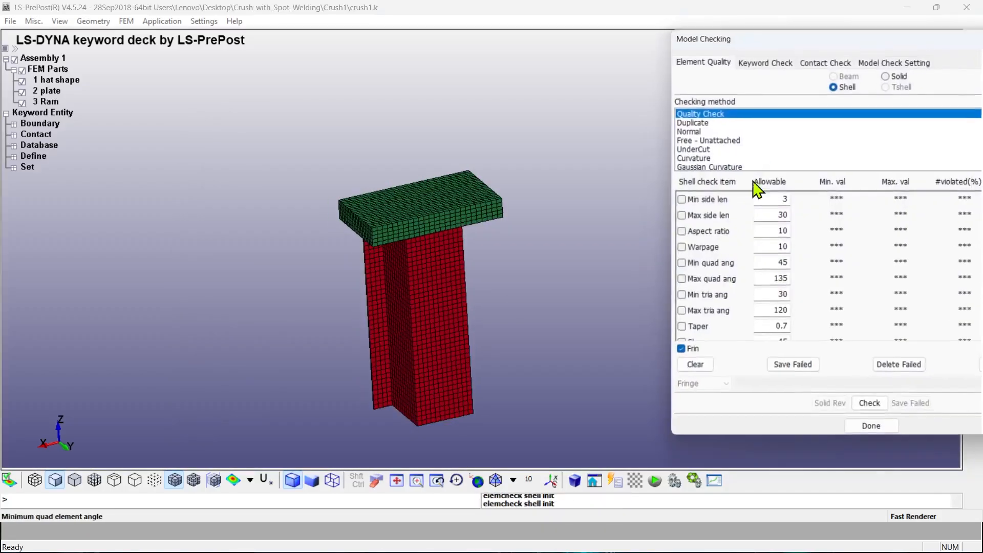
left_click(762, 63)
mouse_move(814, 51)
left_mouse_down()
mouse_move(681, 50)
mouse_move(703, 60)
mouse_move(815, 61)
left_mouse_up()
left_click(739, 428)
left_click(806, 412)
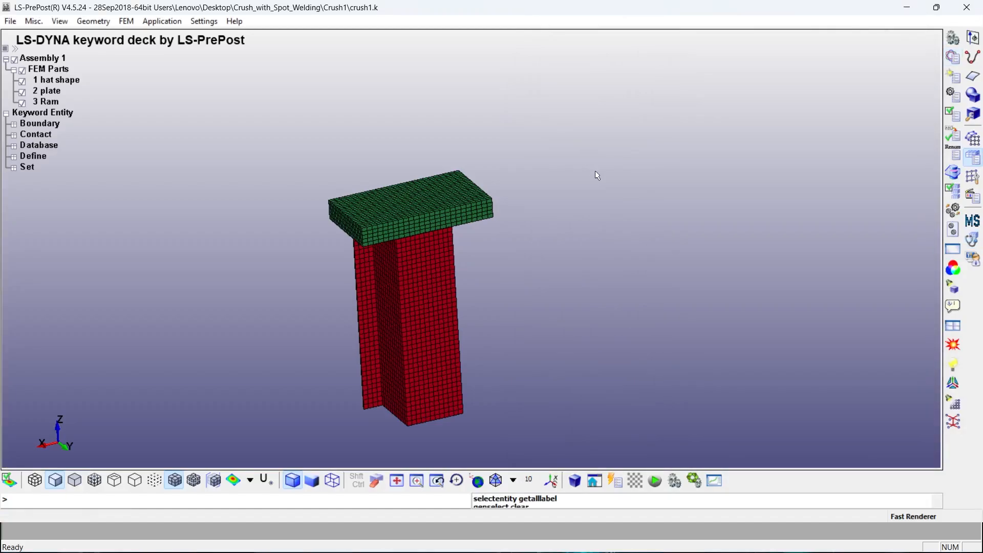
Begin saving the keyword deck under a new name and create a folder named Crush2 inside Crush_with_Spot_Welding.
left_click(11, 21)
mouse_move(34, 102)
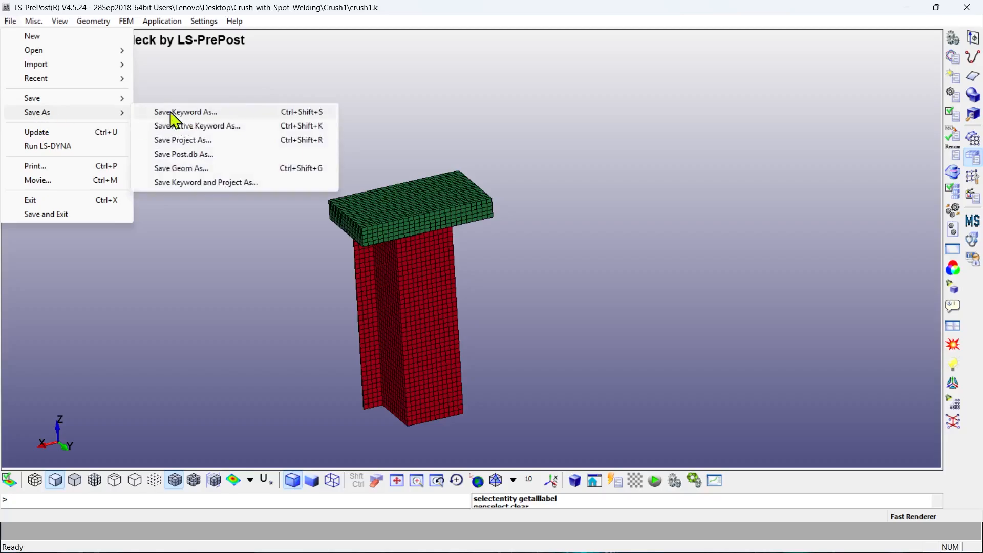
mouse_move(109, 113)
left_click(215, 112)
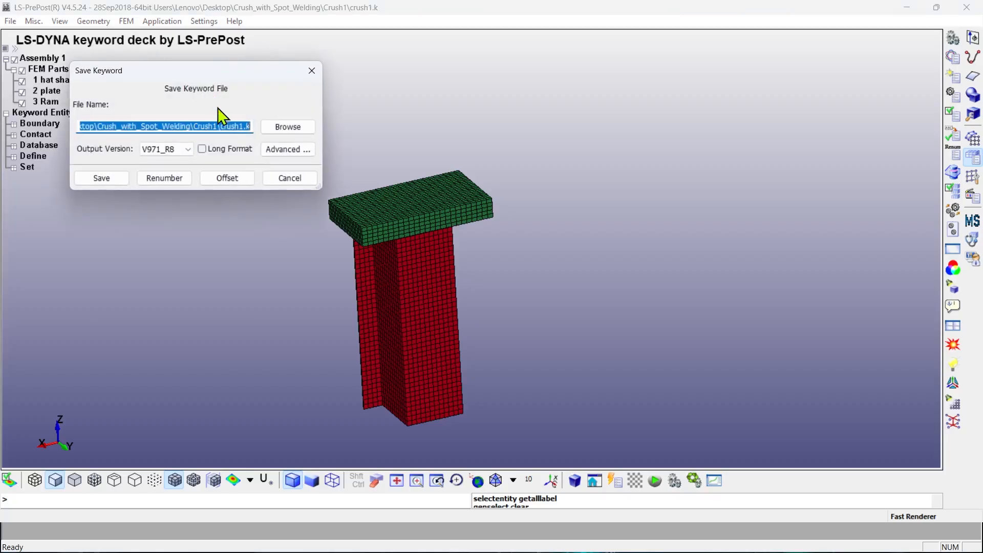
left_click(288, 128)
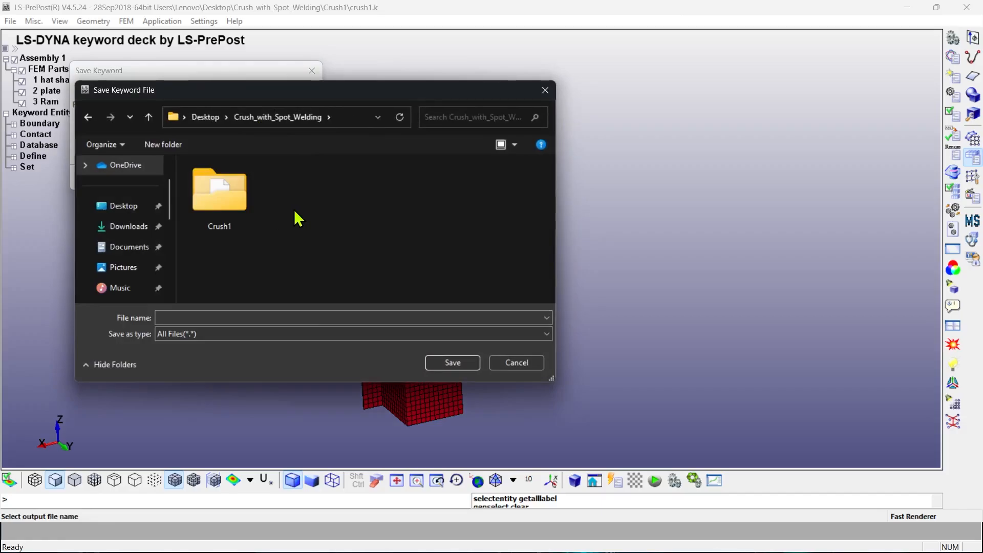
right_click(295, 212)
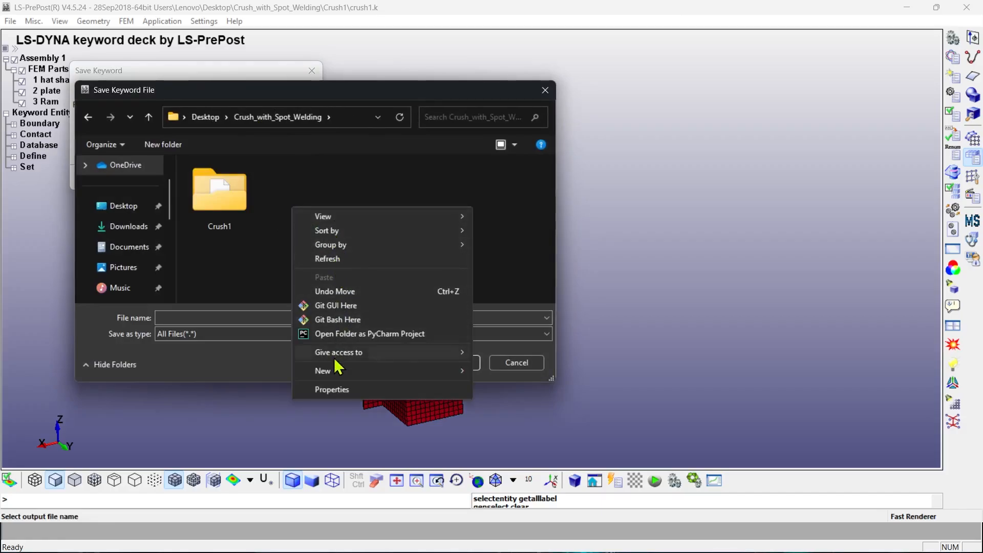
mouse_move(388, 371)
left_click(533, 171)
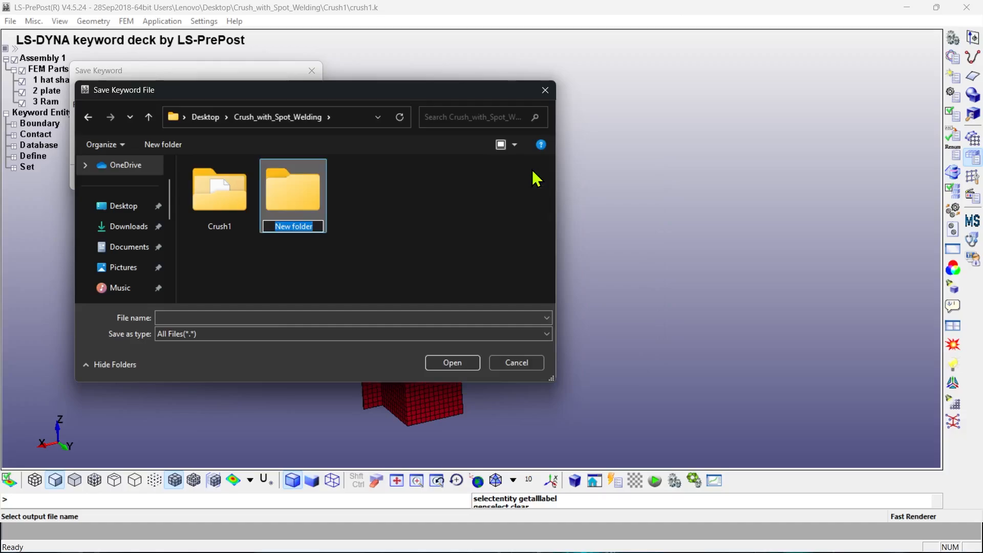
type("Crush2")
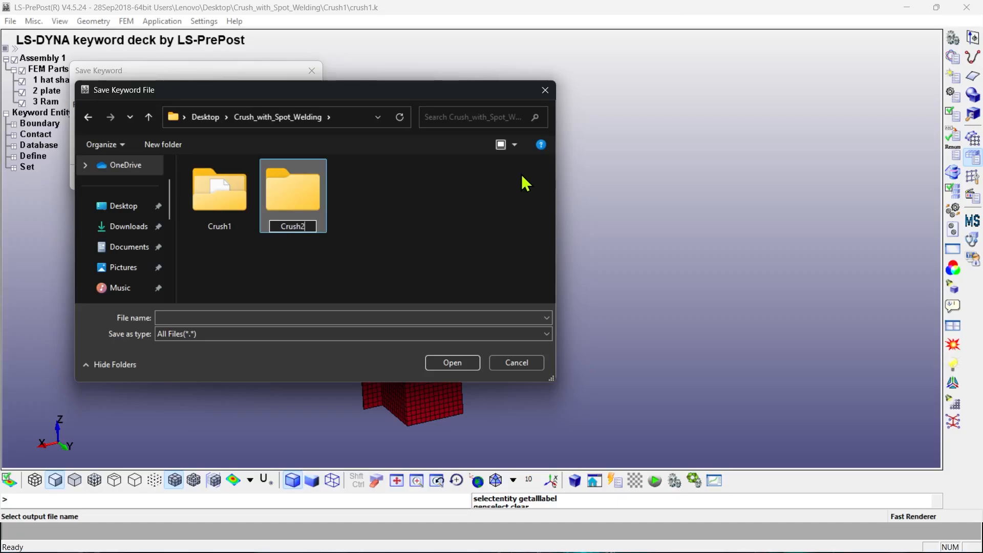
key("Return")
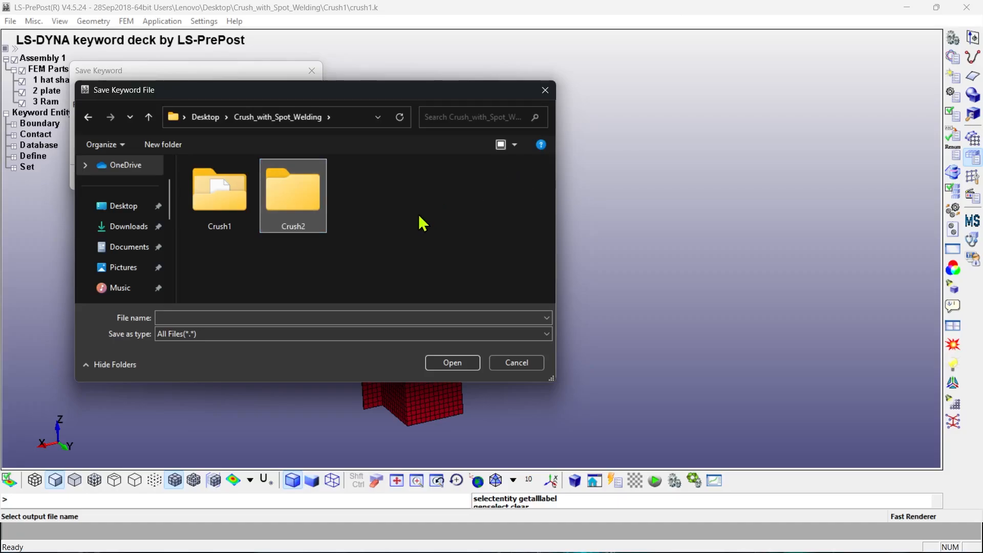
Save the keyword deck as crush2.k in the Crush2 folder with output version V971_R10.
key("Return")
left_click(302, 297)
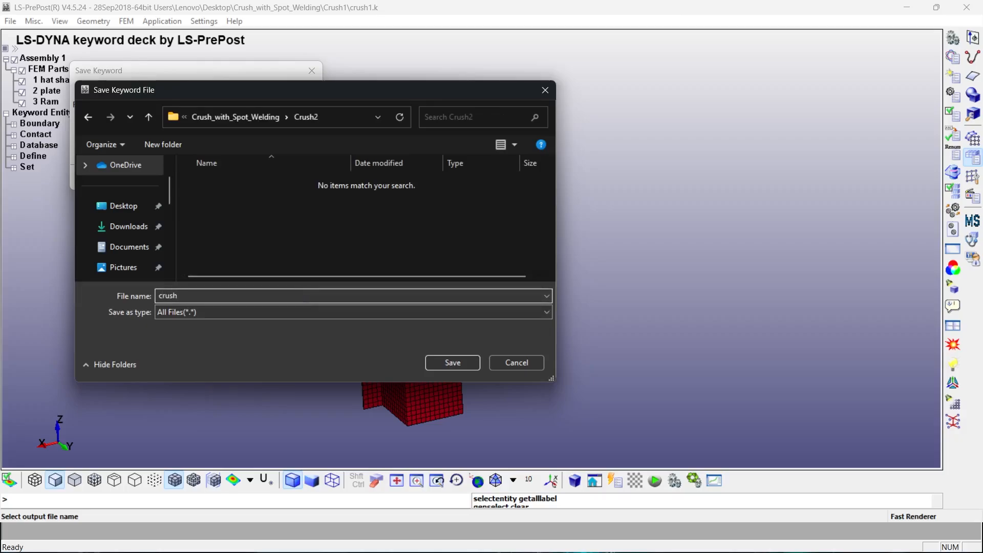
left_click(453, 363)
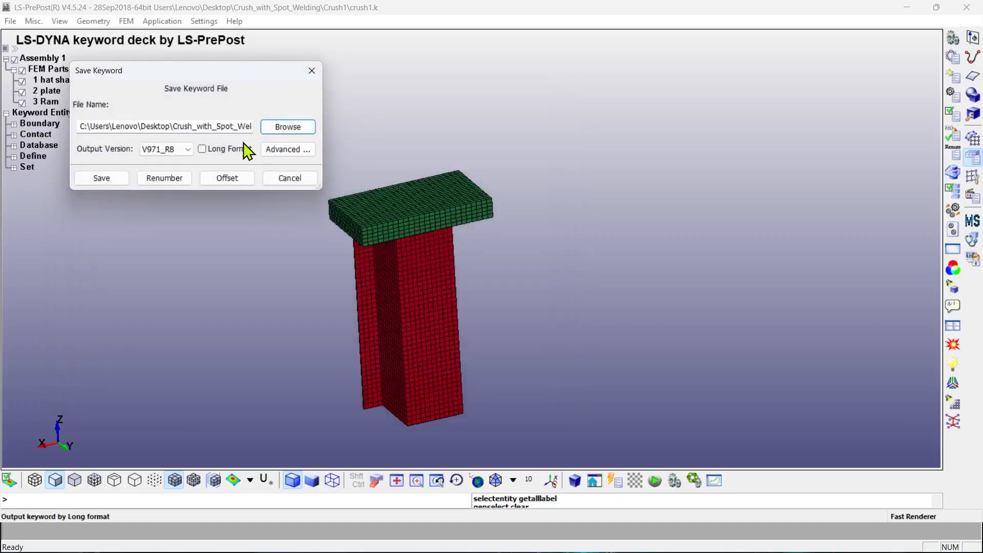
left_click(188, 149)
left_click(184, 246)
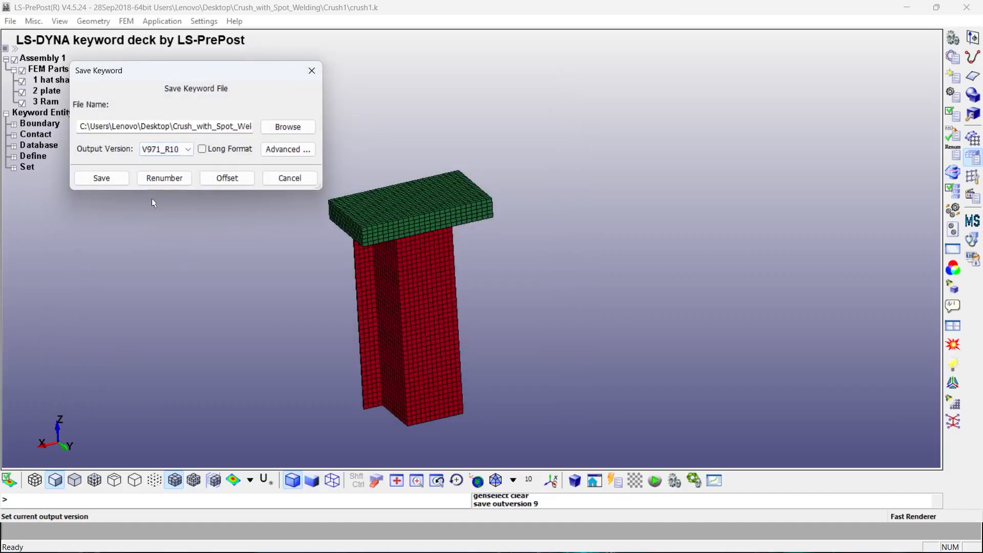
left_click(117, 180)
Save the crush2.k keyword file once more and close LS-PrePost.
left_click(10, 21)
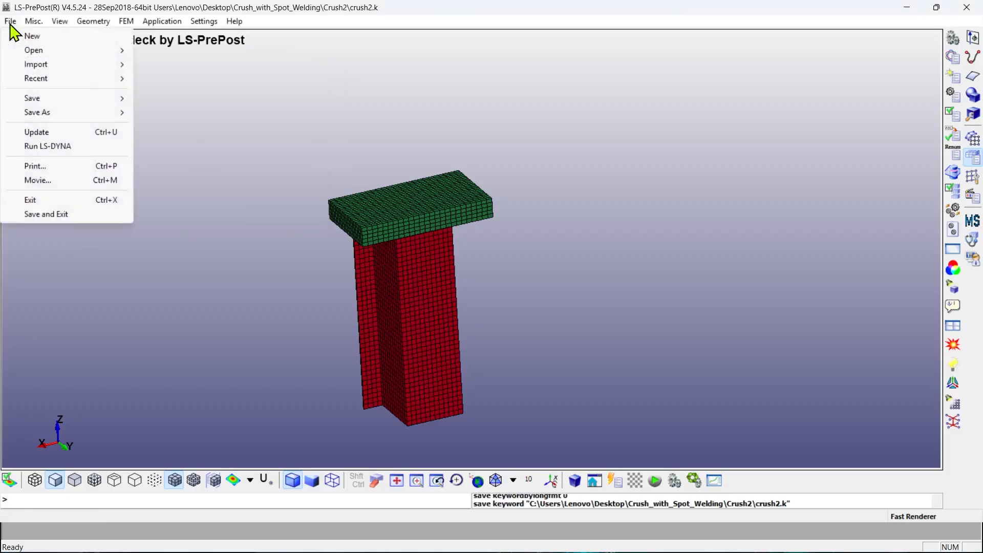
mouse_move(46, 98)
left_click(155, 103)
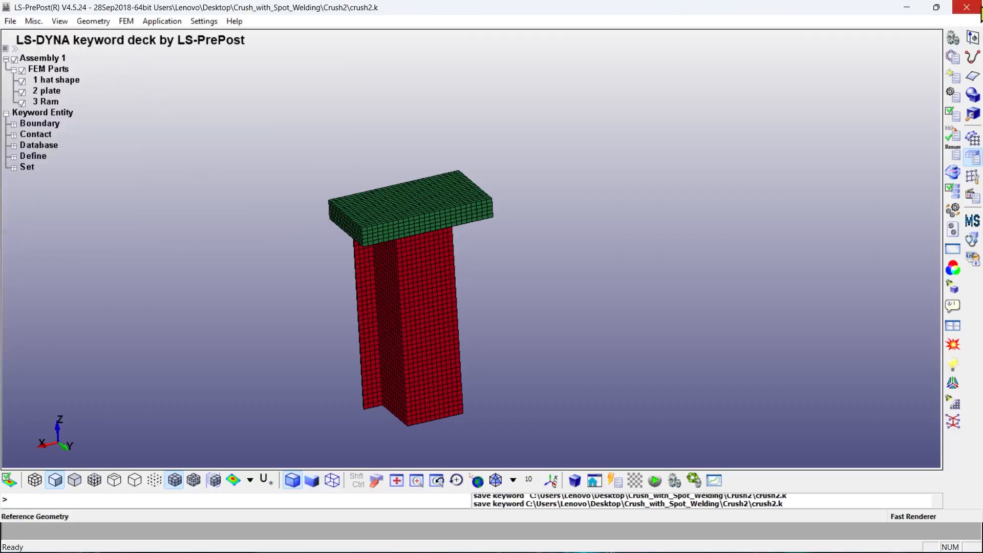
left_click(968, 7)
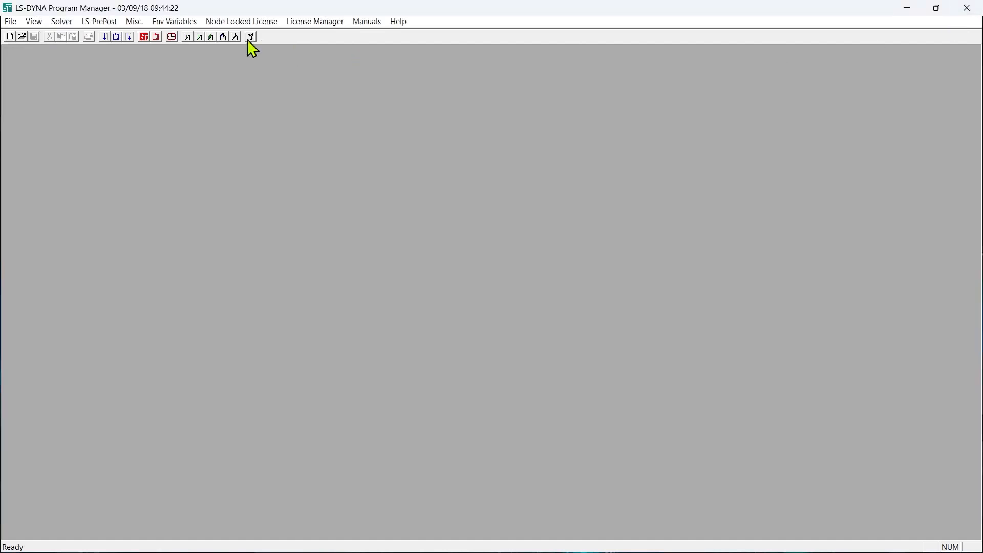
In LS-DYNA Program Manager, start a new analysis and choose crush2.k from the Crush2 folder as the input file.
left_click(105, 36)
left_click(522, 188)
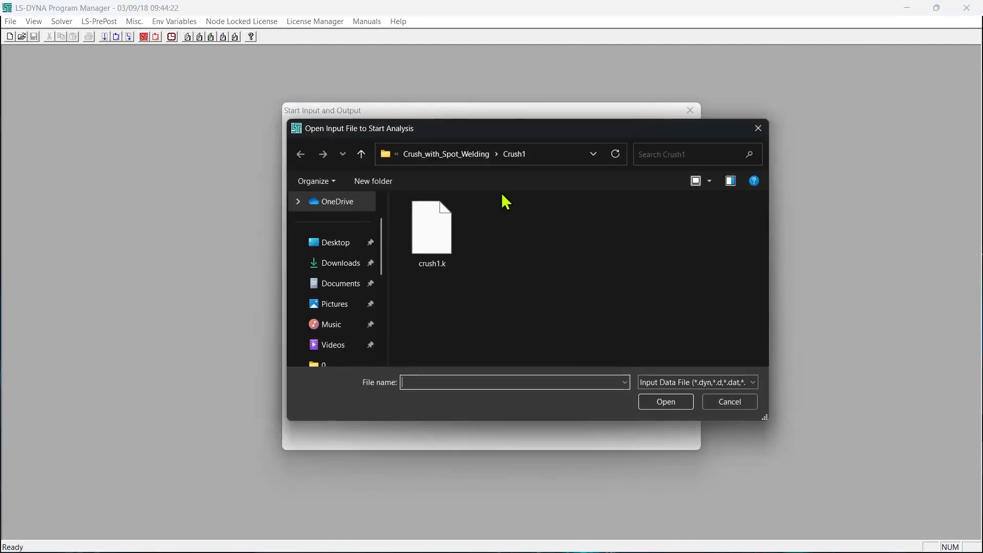
left_click(446, 154)
double_click(512, 231)
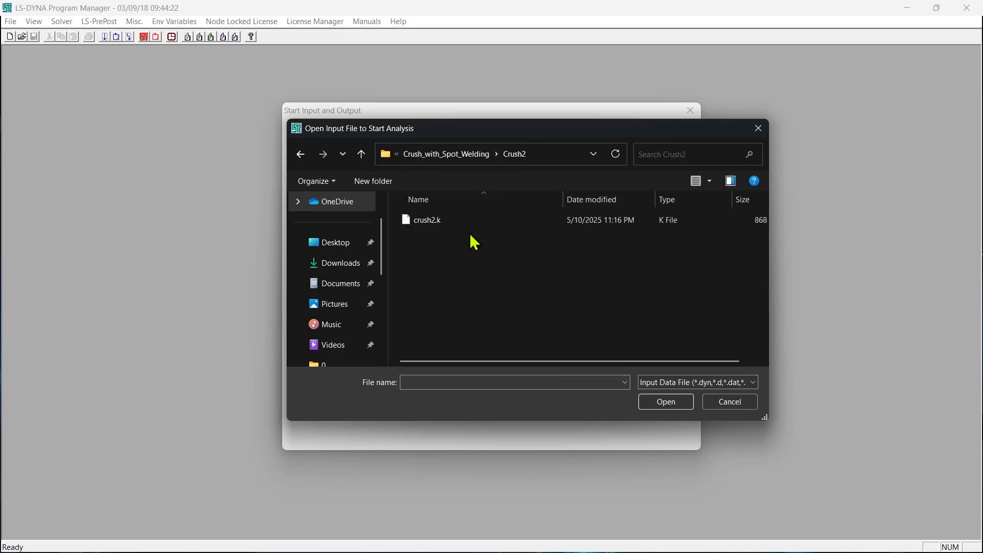
double_click(429, 221)
Run the crush2.k analysis with NCPU 8 and memory 100, and maximize the solver window.
left_click(371, 276)
left_click(369, 327)
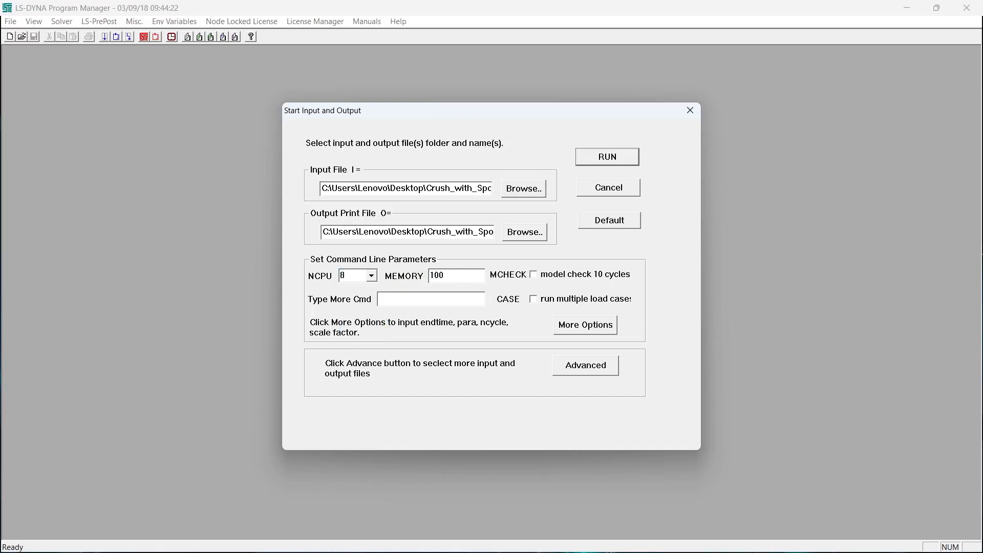
left_click(607, 159)
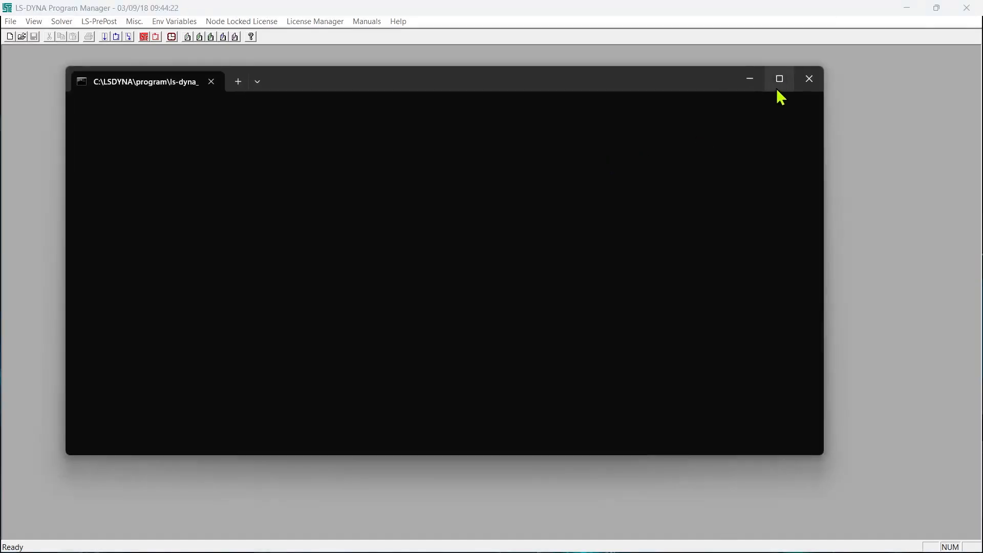
left_click(779, 83)
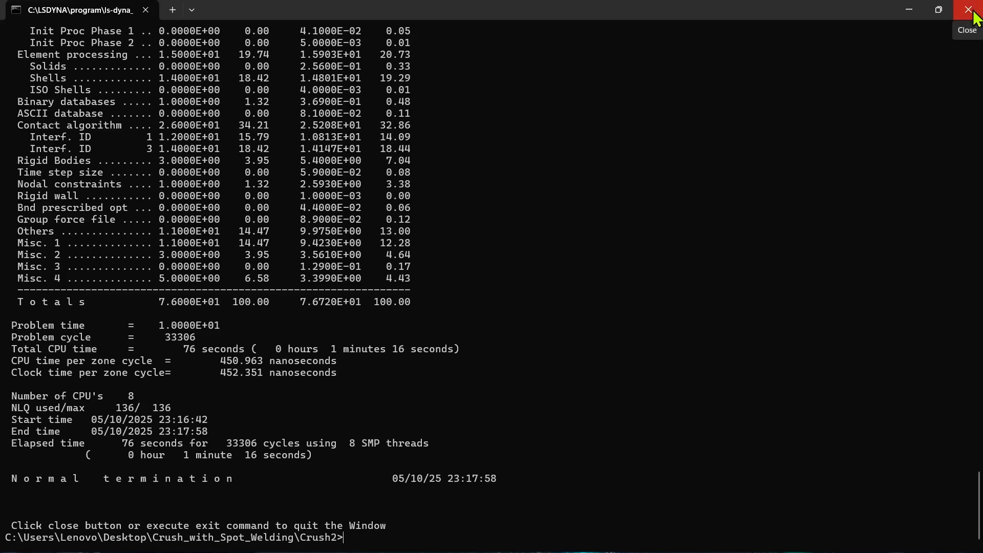
Examine the solver output for failed nodal constraints between spotweld nodes, then close the solver window.
scroll(454, 325, "up", 17)
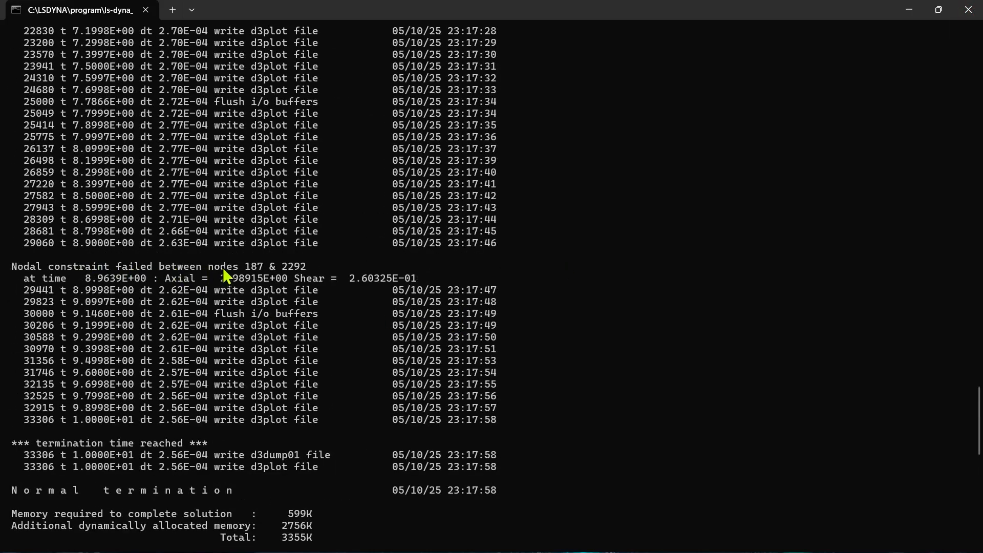
scroll(223, 270, "up", 9)
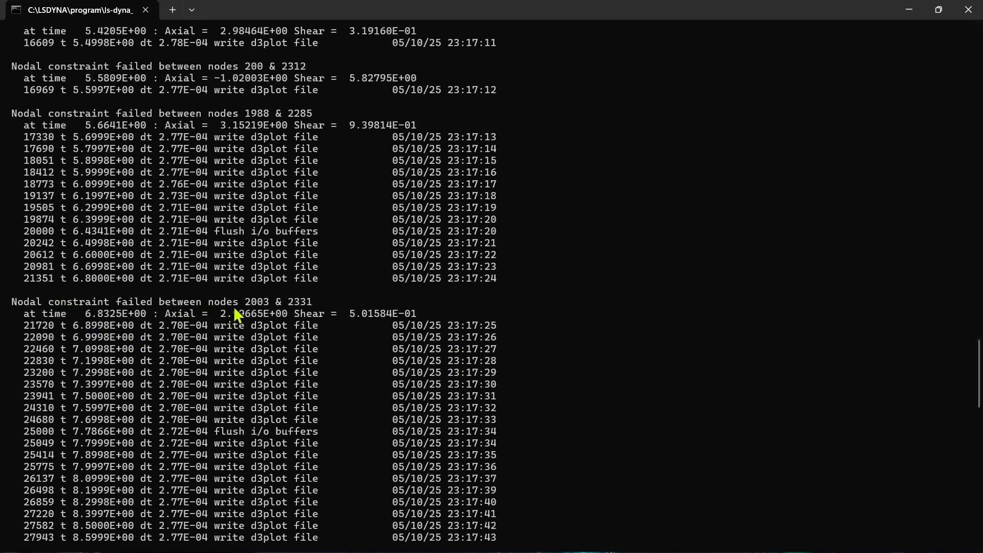
left_click(968, 9)
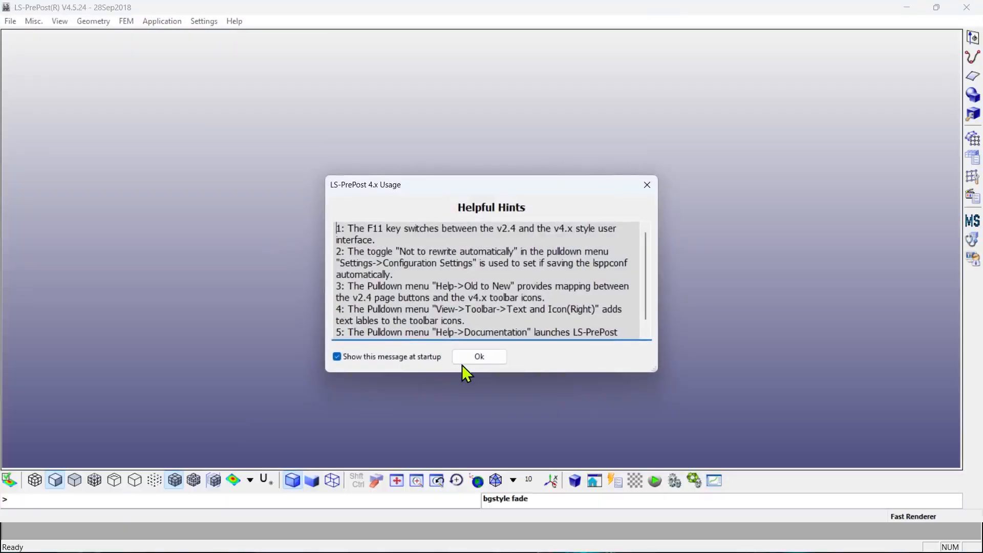
In LS-PrePost, dismiss the startup hints and open the d3plot binary results from the Crush2 folder.
left_click(466, 358)
left_click(10, 21)
mouse_move(80, 66)
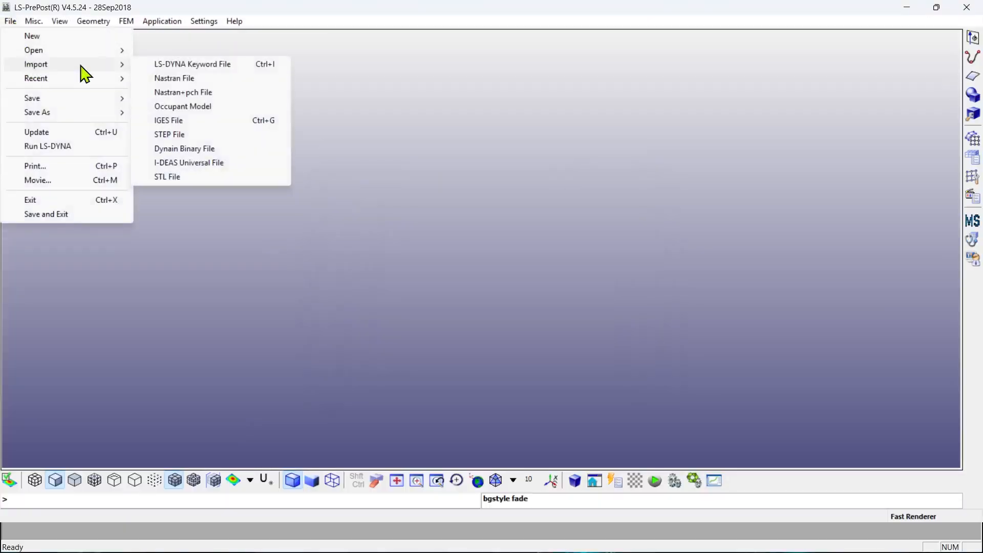
mouse_move(121, 52)
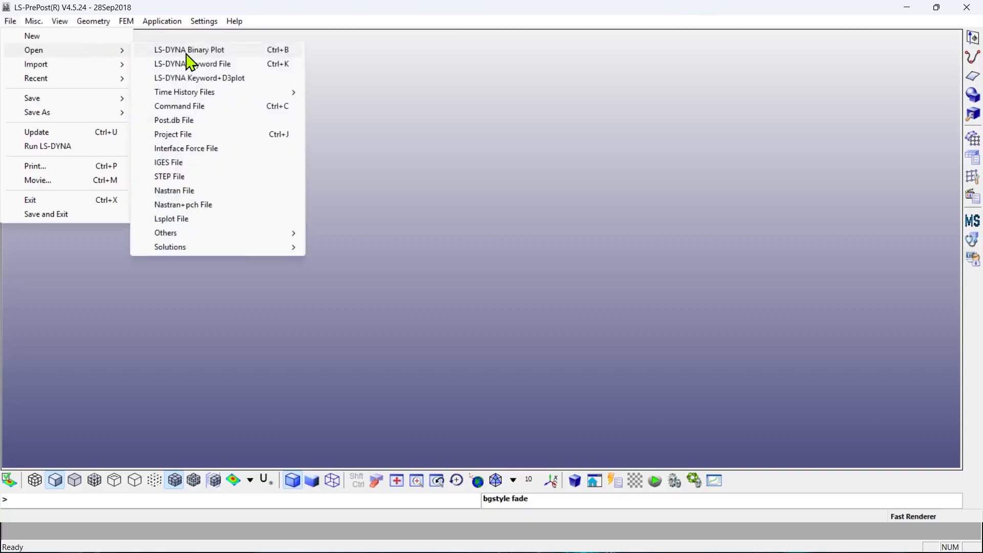
left_click(190, 49)
left_click(165, 131)
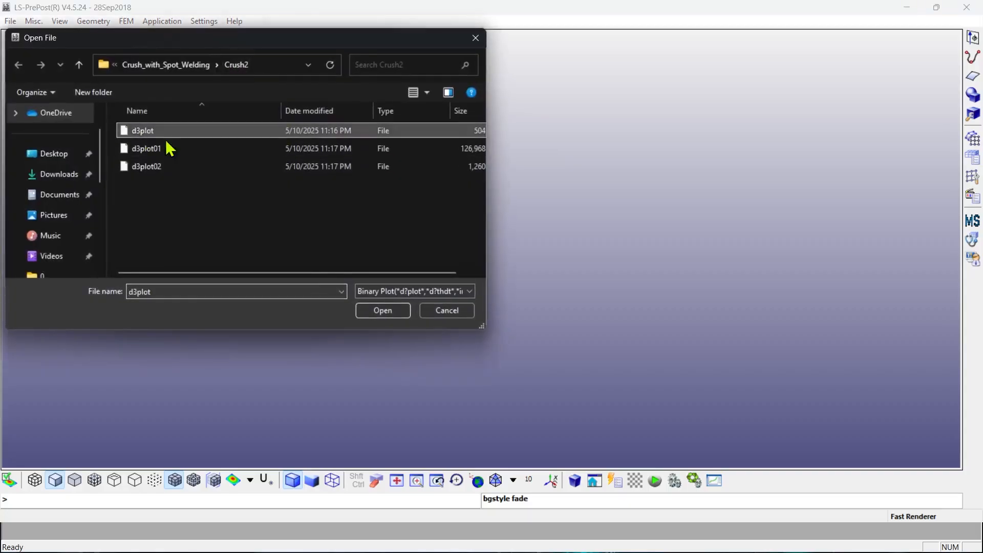
left_click(377, 310)
Animate the crush results and inspect the deformed hat section and separating plate from several angles.
left_click_drag(455, 296, 447, 251, "shift")
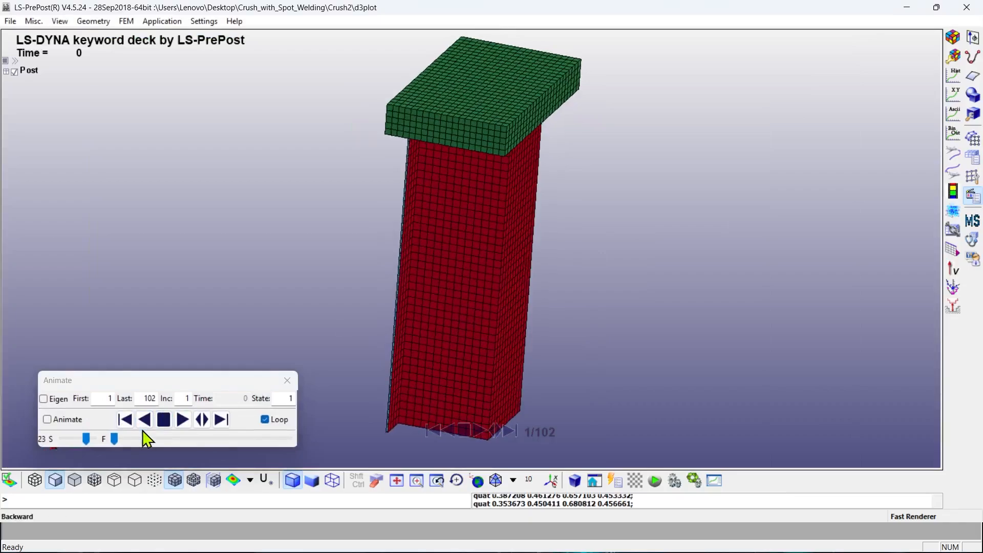
left_click(183, 424)
left_click_drag(410, 332, 441, 304, "shift")
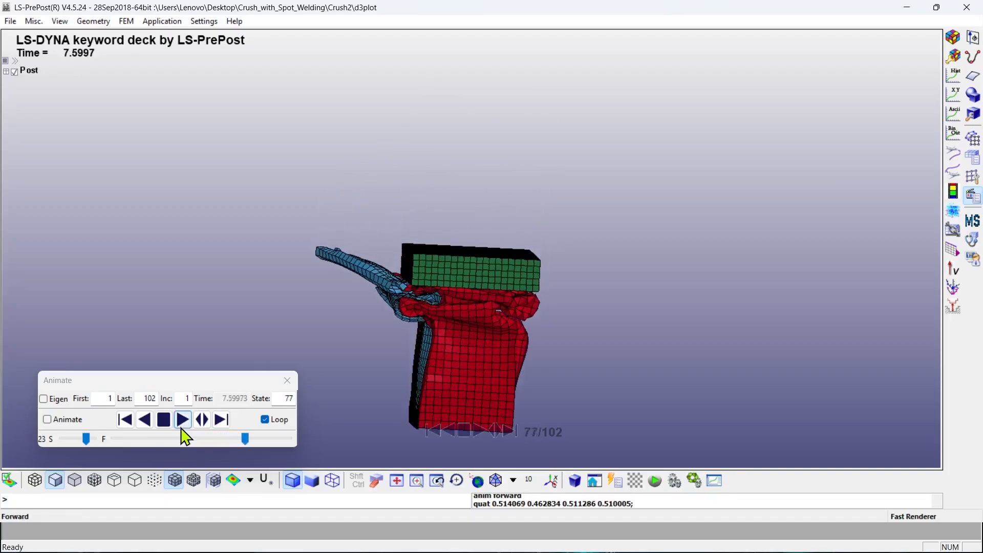
left_click(164, 420)
left_click_drag(463, 308, 328, 359, "shift")
scroll(425, 328, "down", 2)
scroll(426, 329, "up", 2)
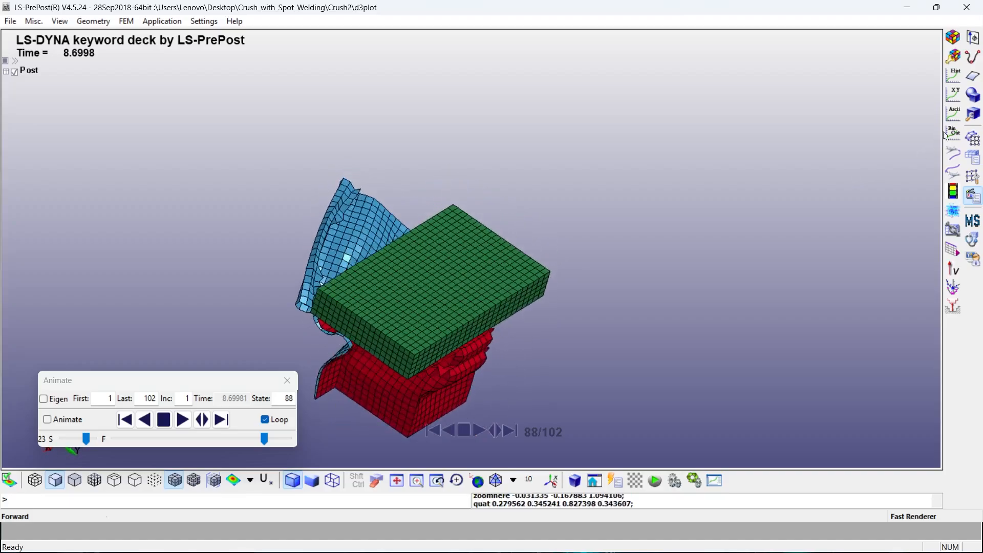
Look at the available ASCII result files, including swforc, and close the ASCII dialog.
left_click(956, 115)
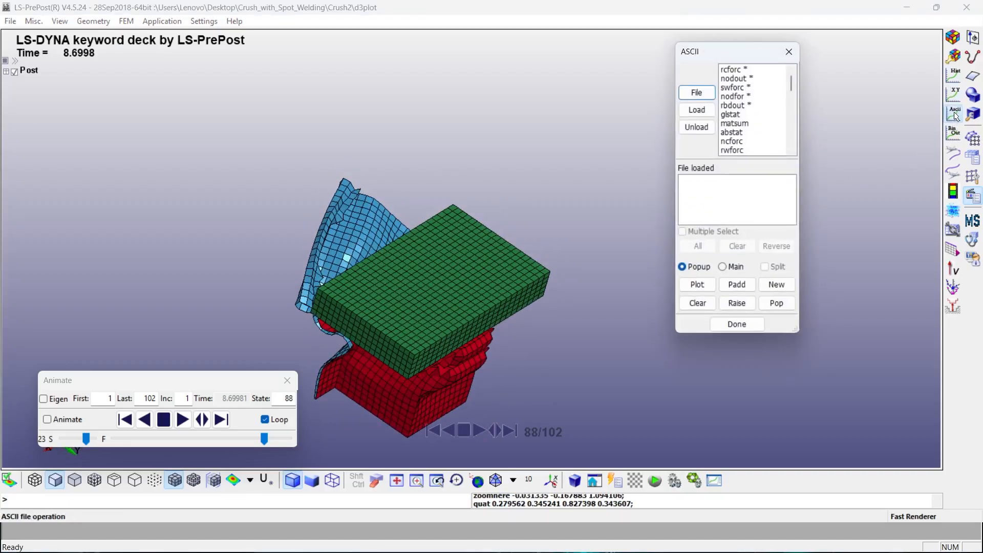
left_click_drag(758, 54, 853, 63)
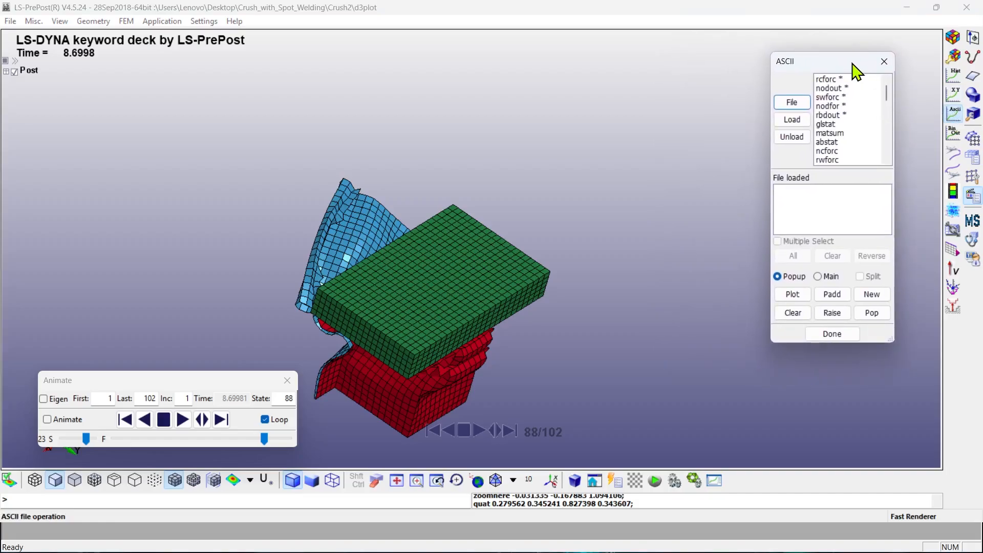
left_click(885, 61)
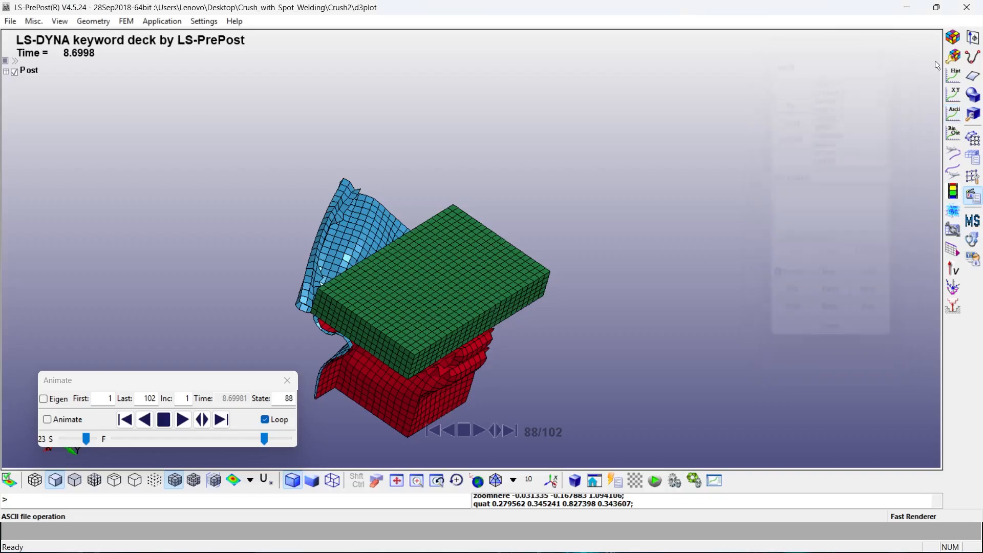
Display the Von Mises stress contours on the model and animate them through the crush while rotating the view.
left_click(953, 37)
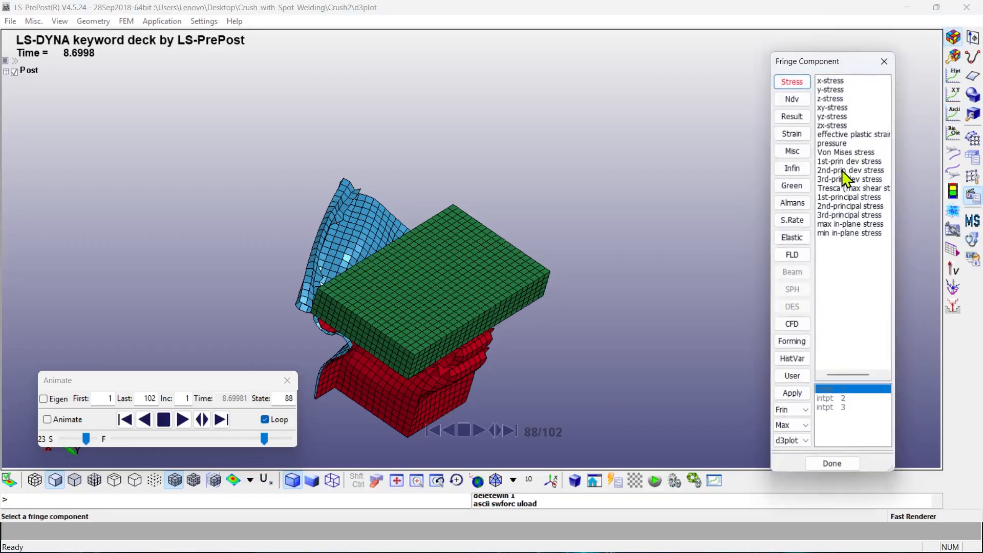
left_click(843, 152)
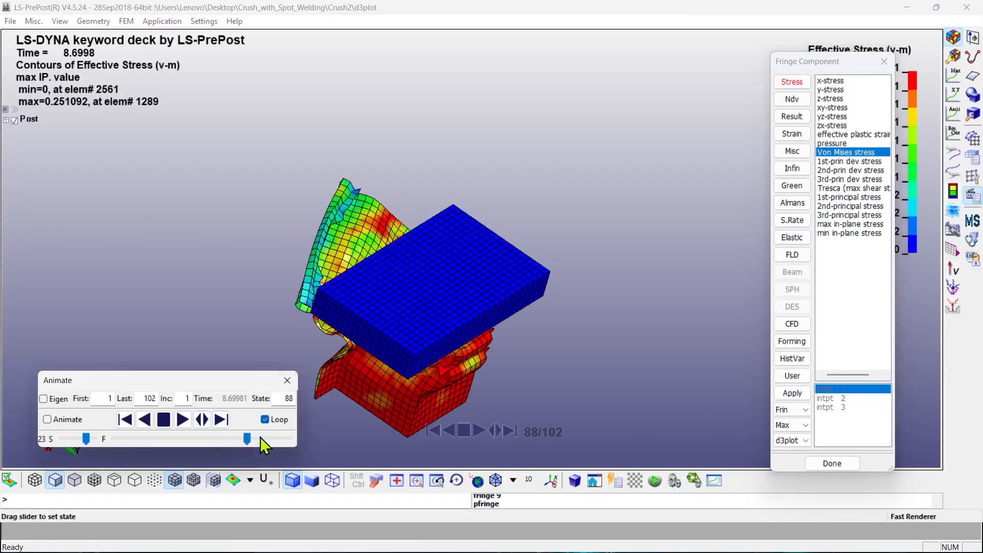
left_click(181, 419)
left_click_drag(429, 362, 620, 248)
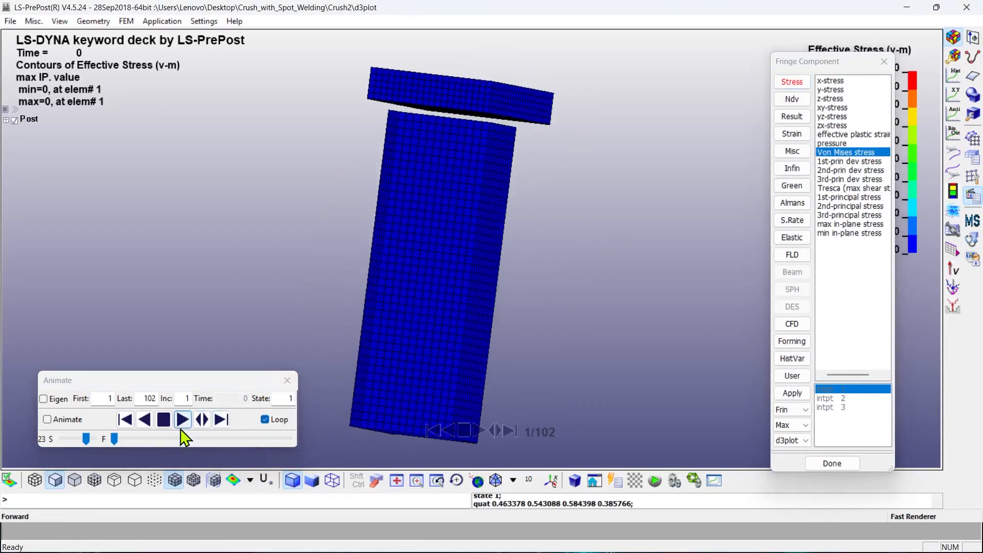
Replay the Von Mises stress animation while rotating the model, stop it near the final state and close the fringe component settings.
left_click(181, 420)
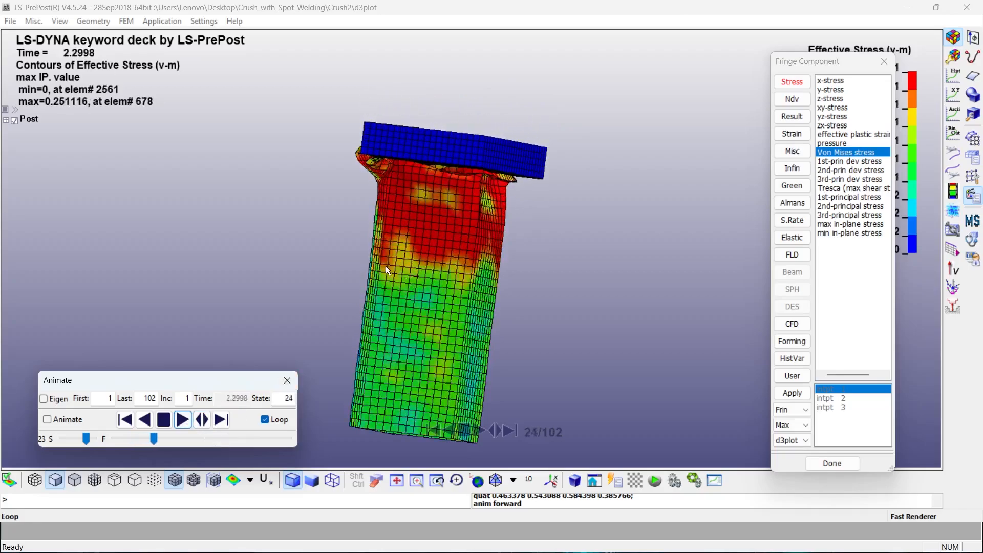
left_click_drag(383, 265, 450, 284, "shift")
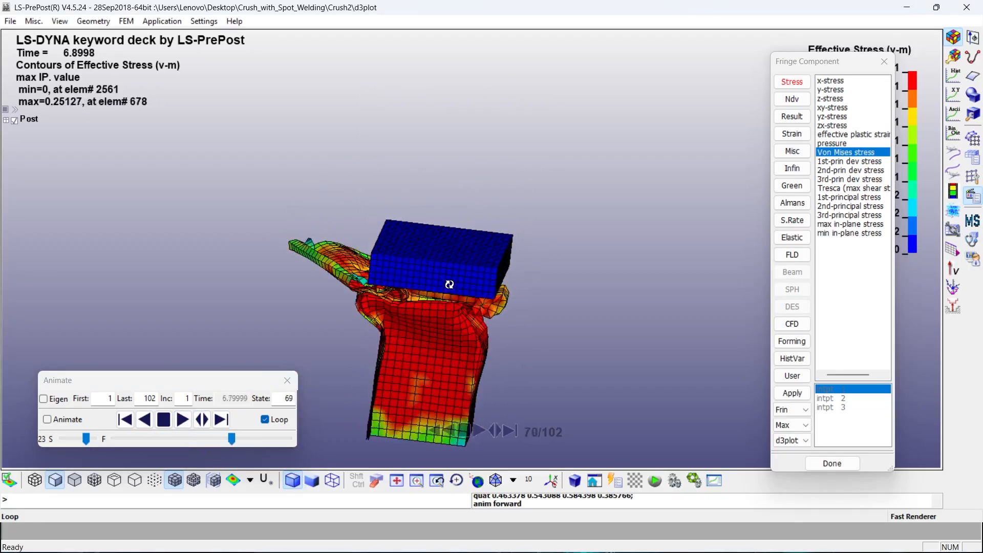
left_click(164, 420)
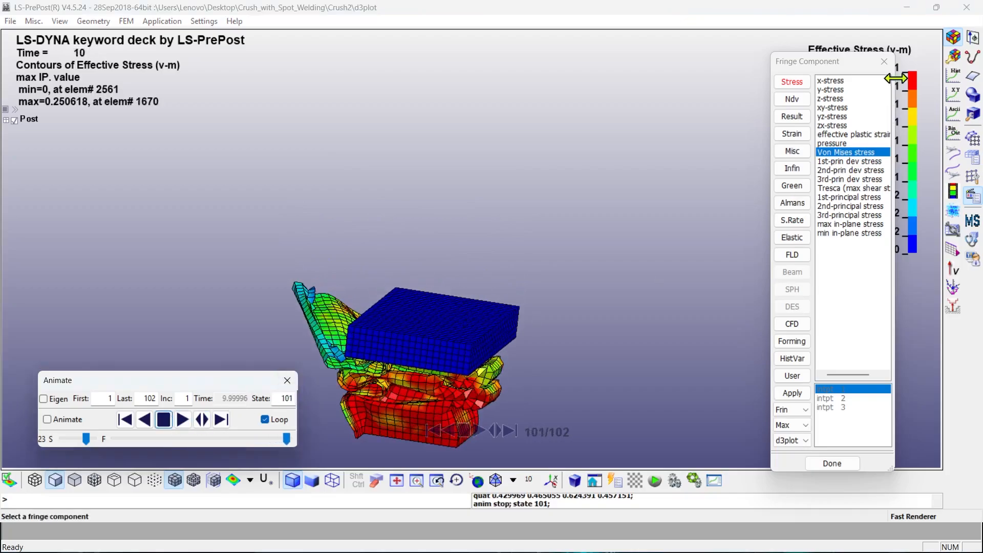
left_click(885, 62)
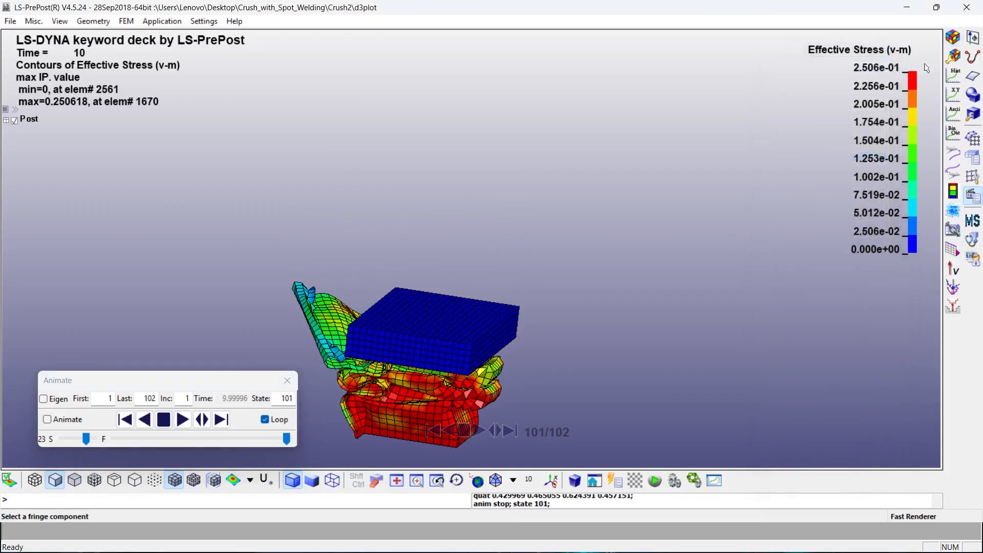
Load the swforc ASCII results and plot the resultant force of spotweld constraint 1.
left_click(952, 111)
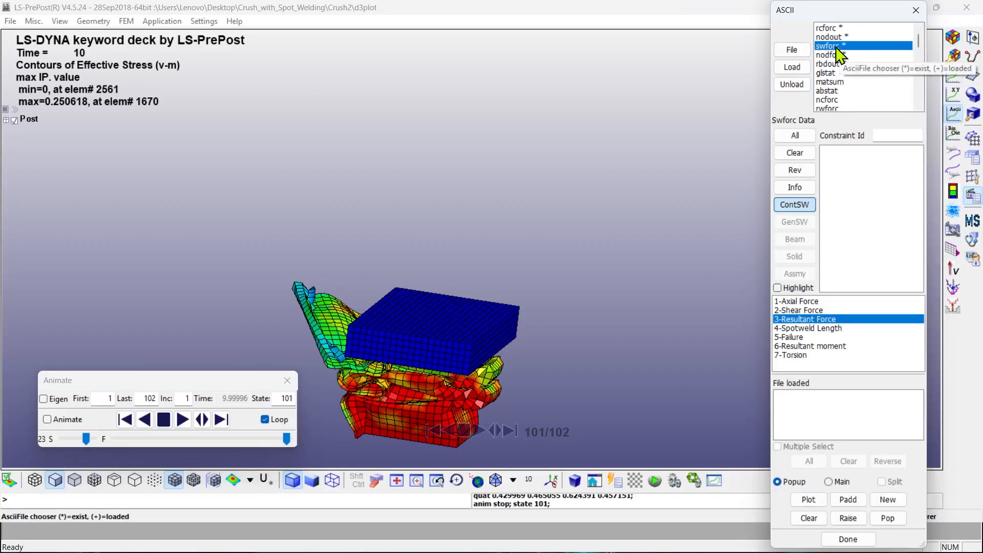
left_click(792, 67)
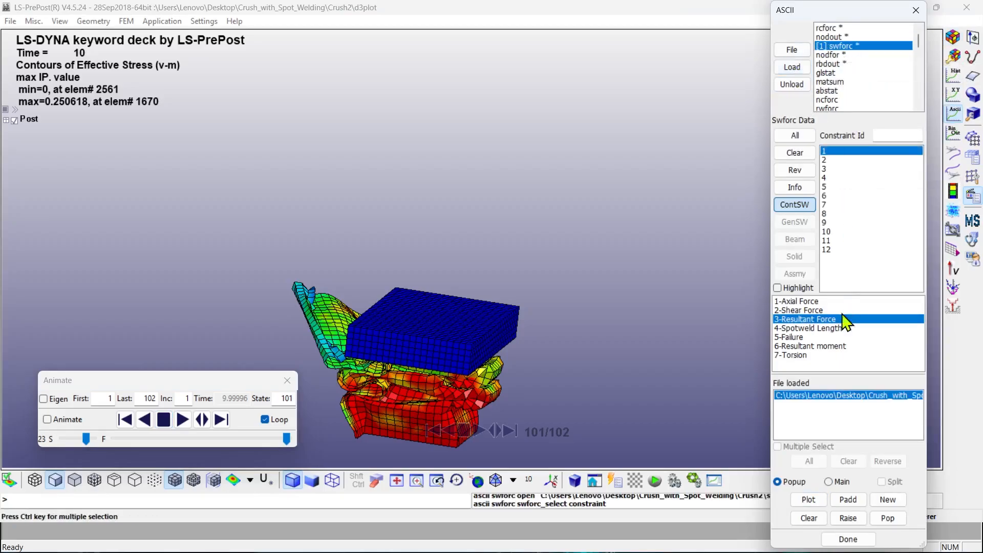
left_click(808, 311)
left_click(810, 319)
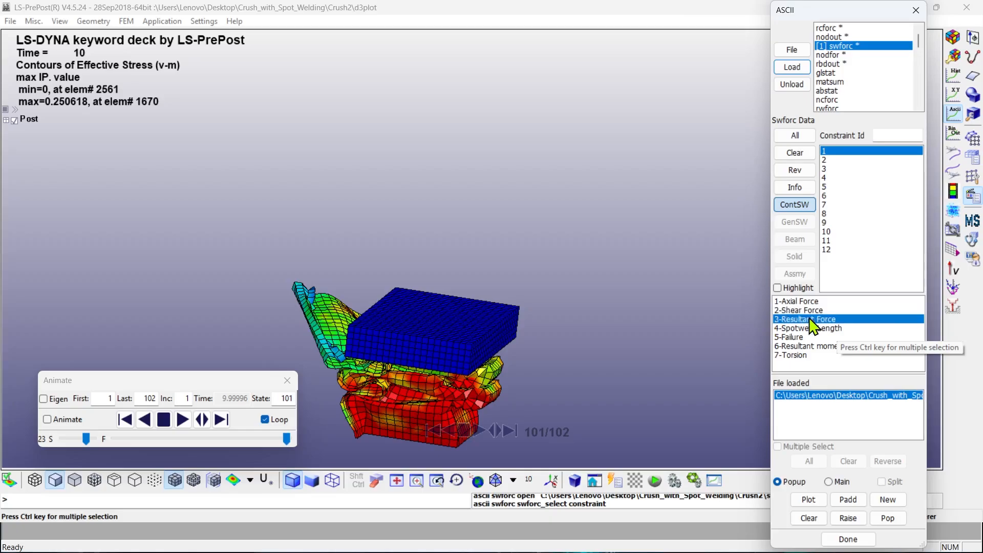
left_click(809, 499)
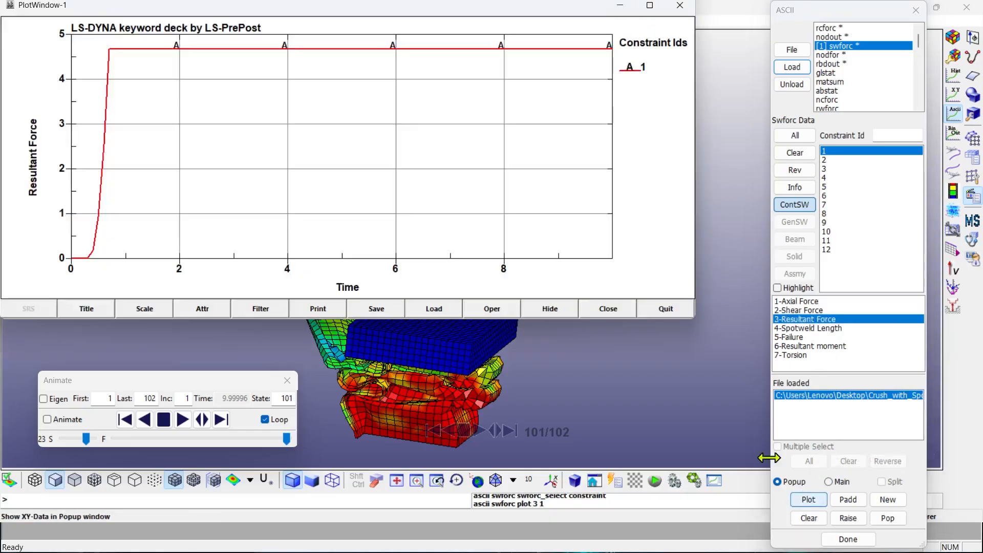
Add the resultant force curves of spotweld constraints 2, 3, 4 and 5 to the plot, review them and quit the plot window.
left_click(832, 160)
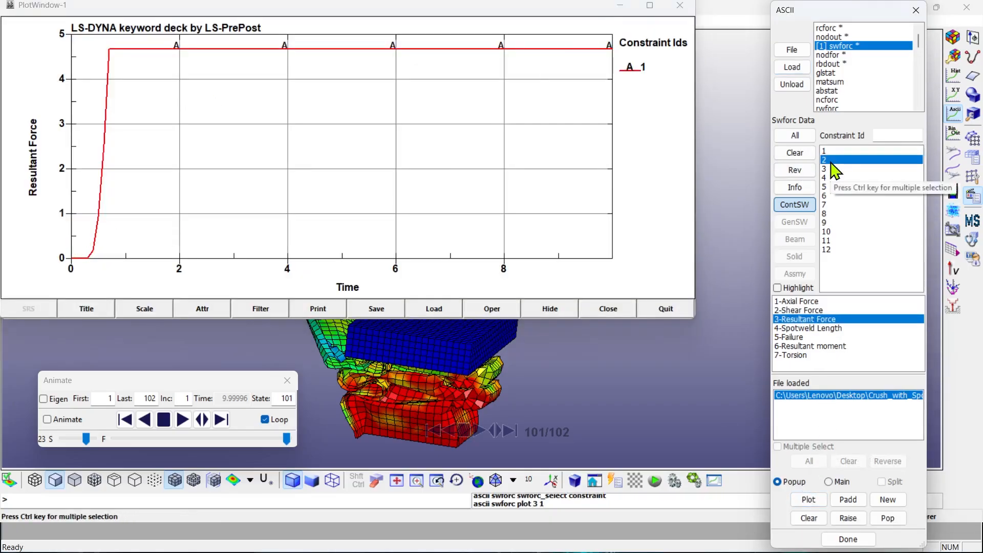
left_click(849, 501)
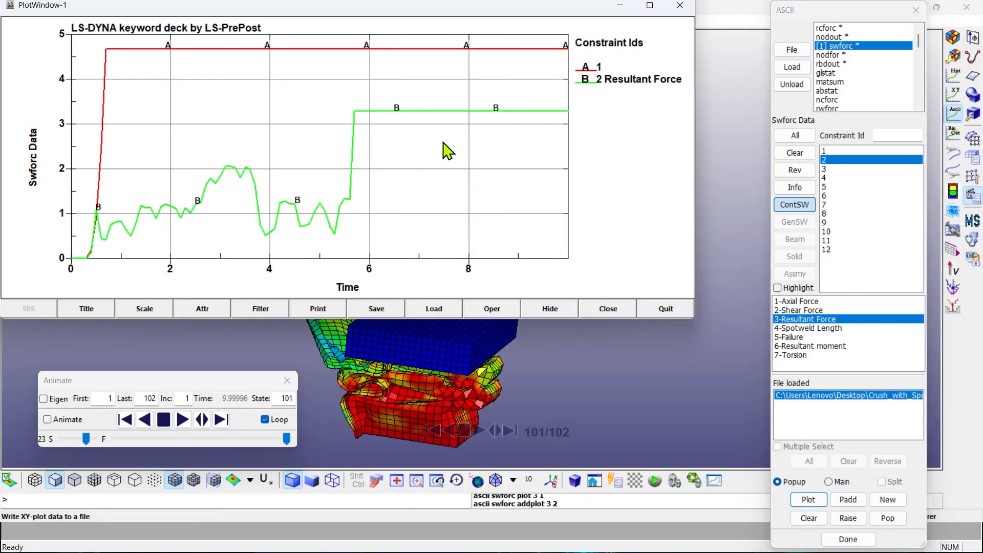
left_click(826, 169)
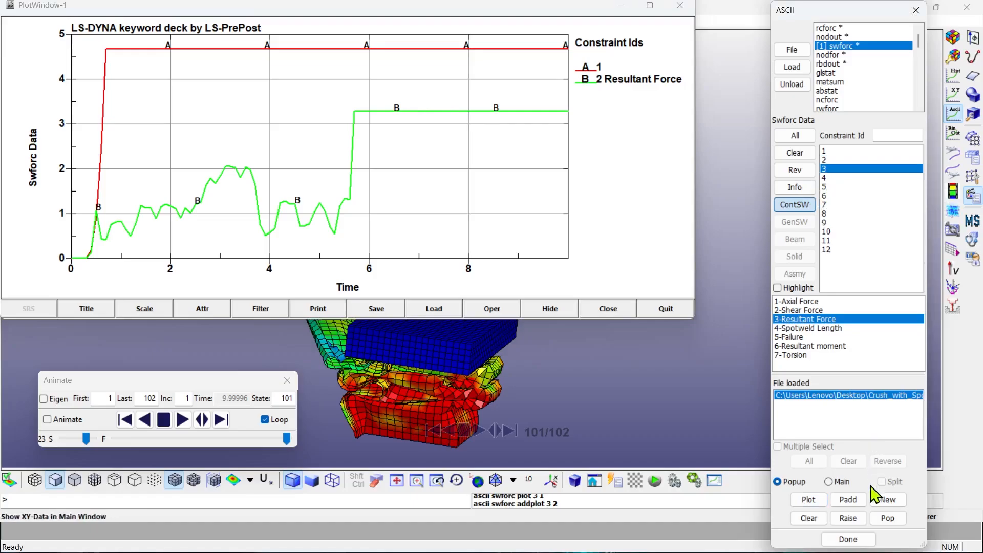
left_click(848, 501)
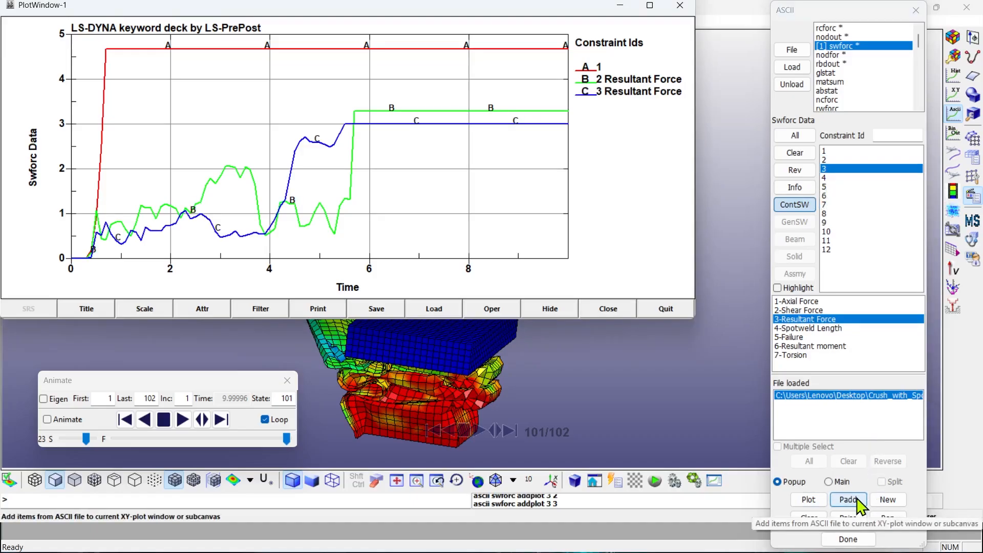
left_click(826, 178)
left_click(849, 500)
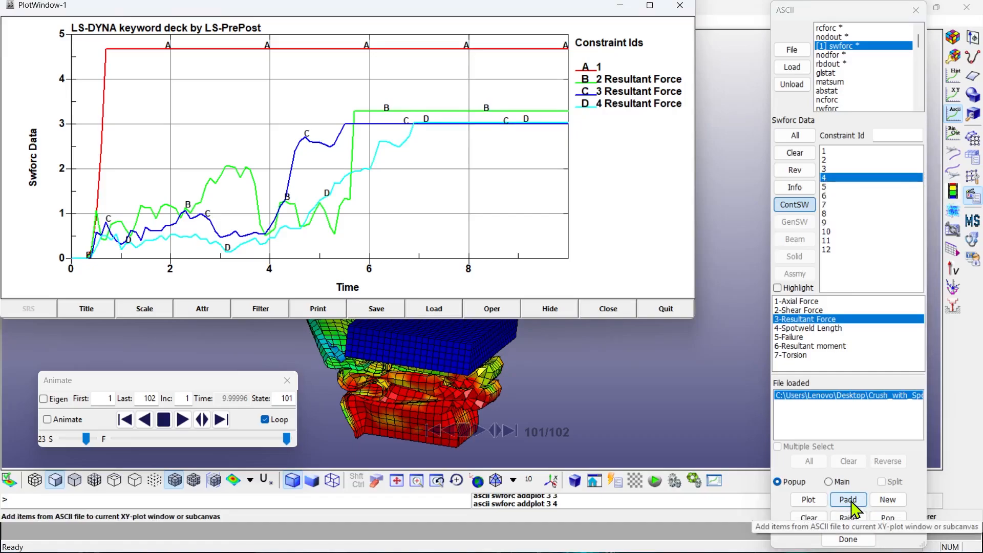
left_click(897, 187)
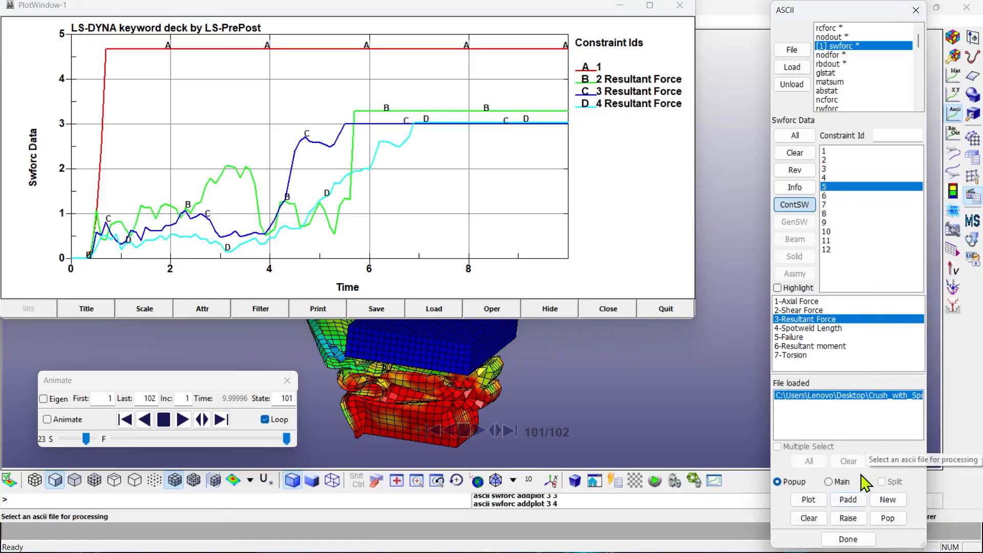
left_click(848, 500)
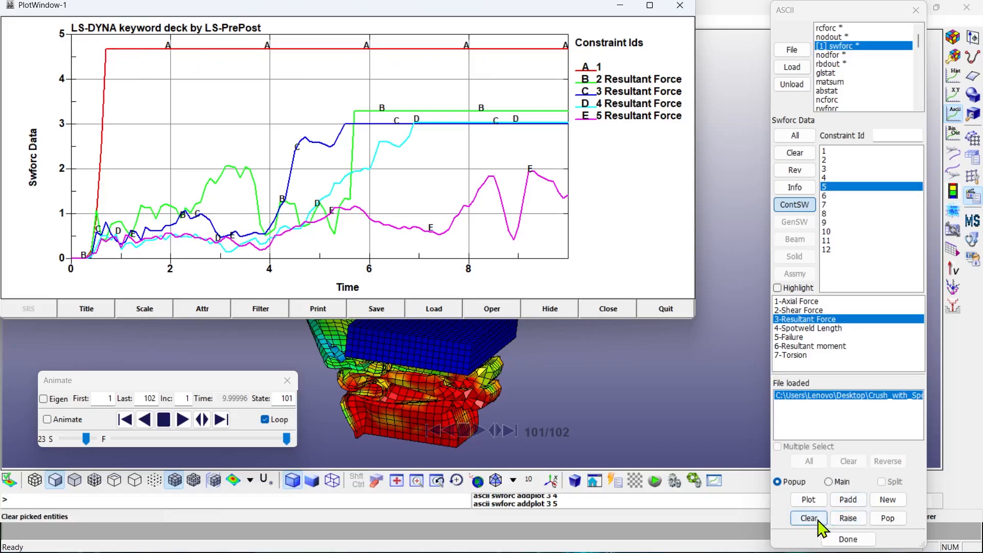
left_click(676, 311)
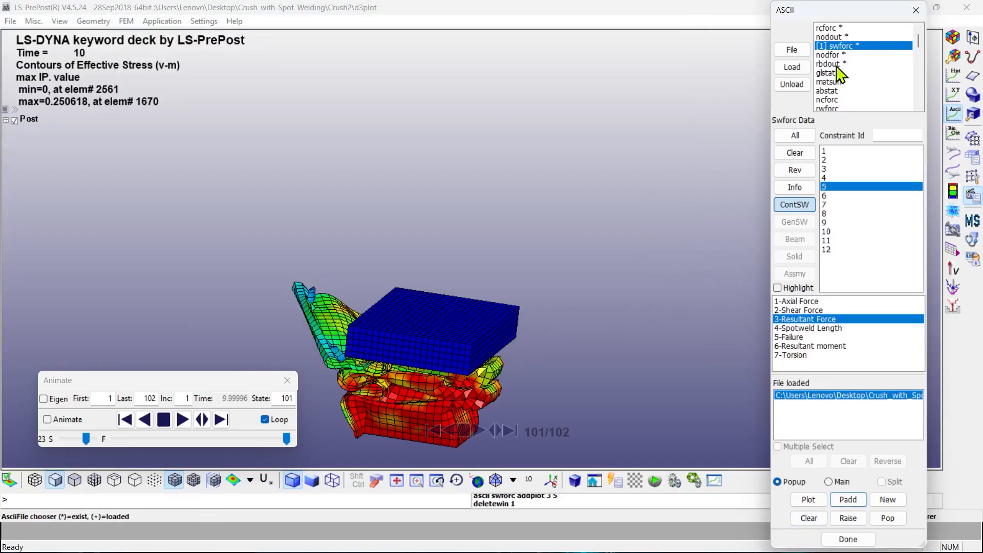
Load the rcforc results, plot the Z-force of the Ma-1 hat - ram contact, and close the plot and ASCII dialog.
left_click(829, 37)
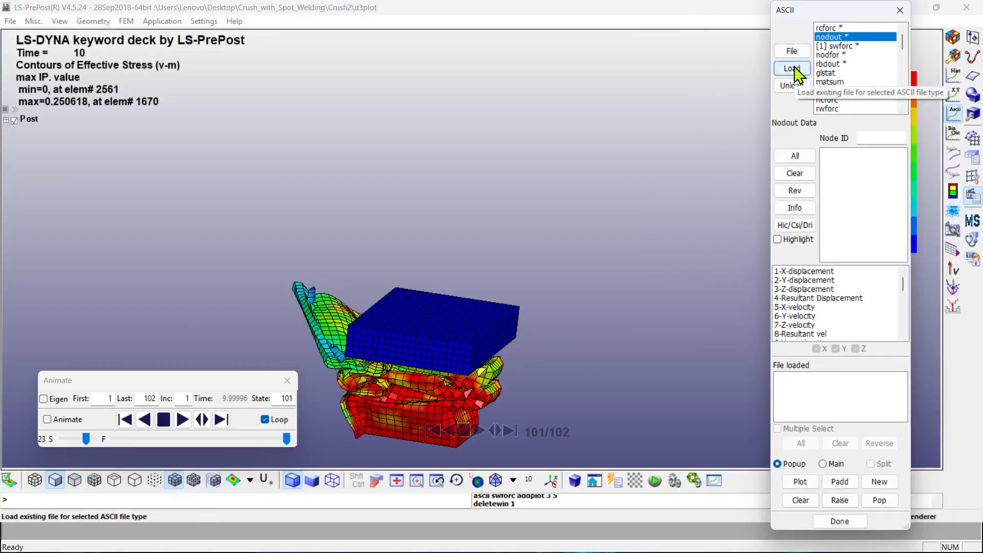
left_click(827, 27)
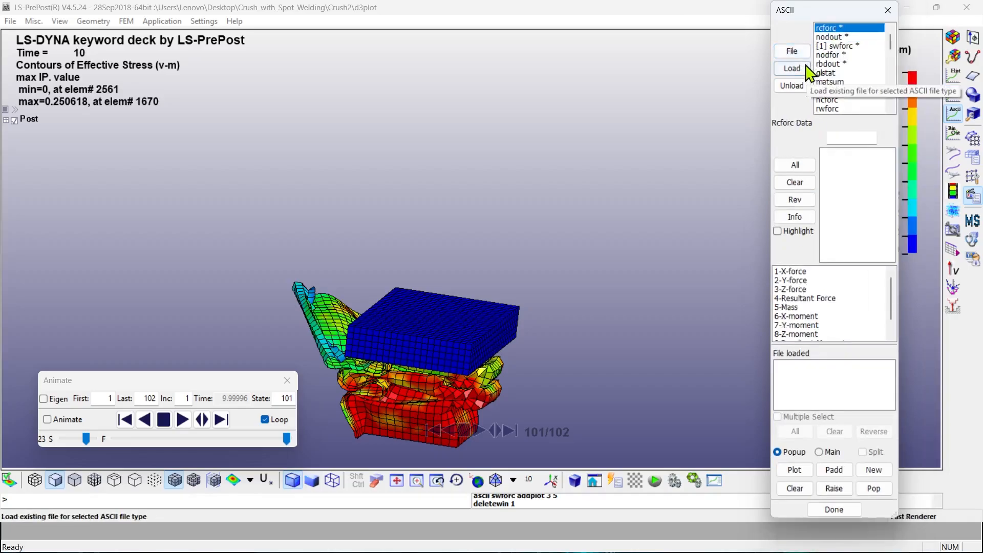
left_click(792, 68)
left_click(851, 154)
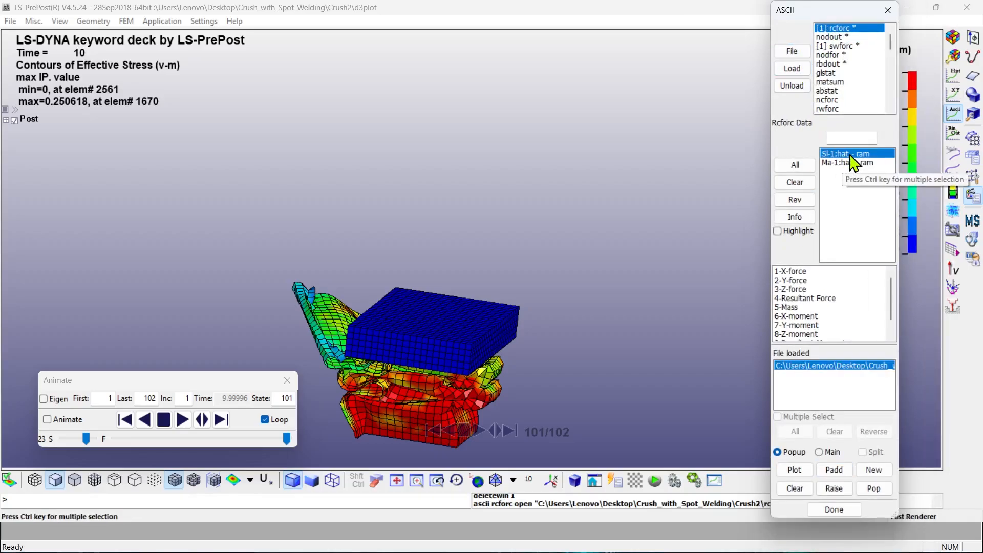
left_click(846, 163)
left_click(798, 290)
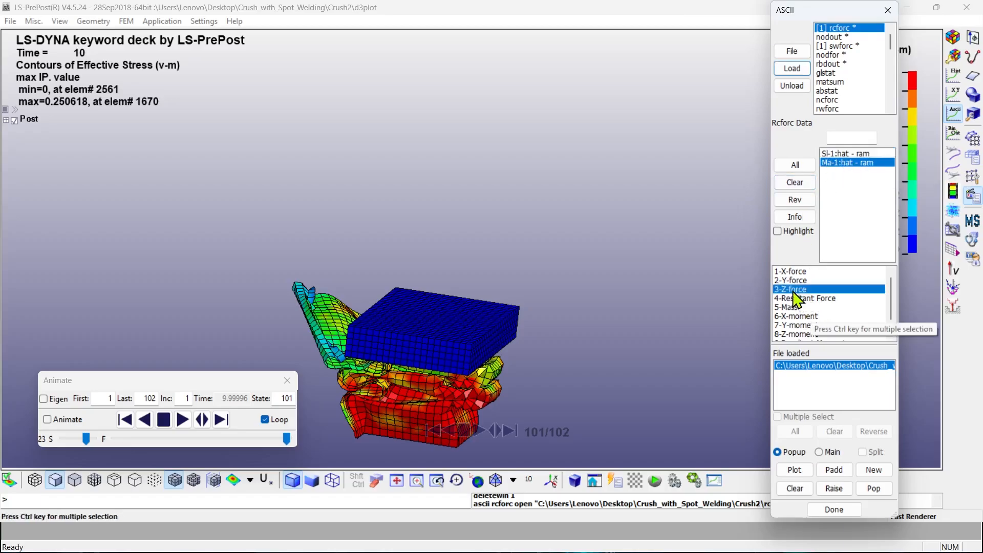
left_click(795, 469)
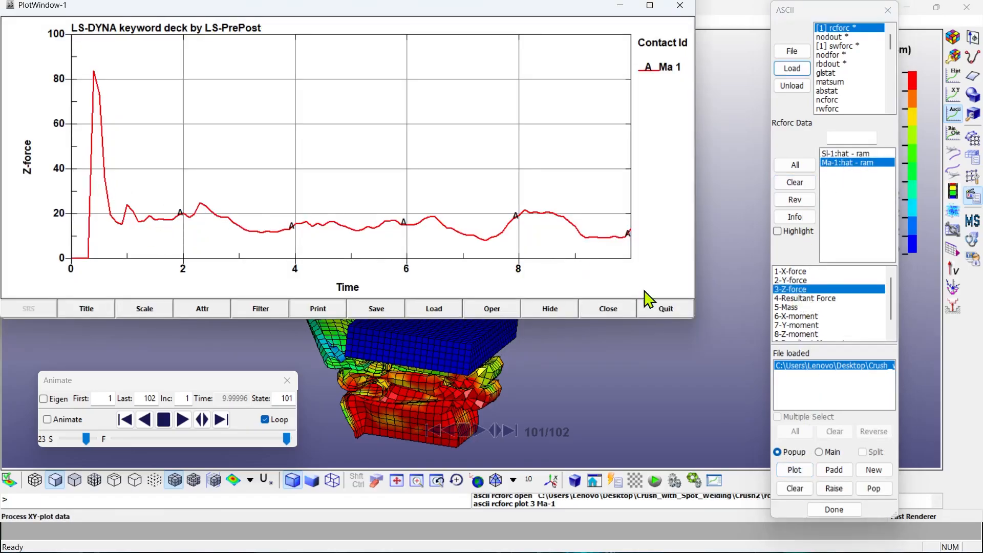
left_click(664, 309)
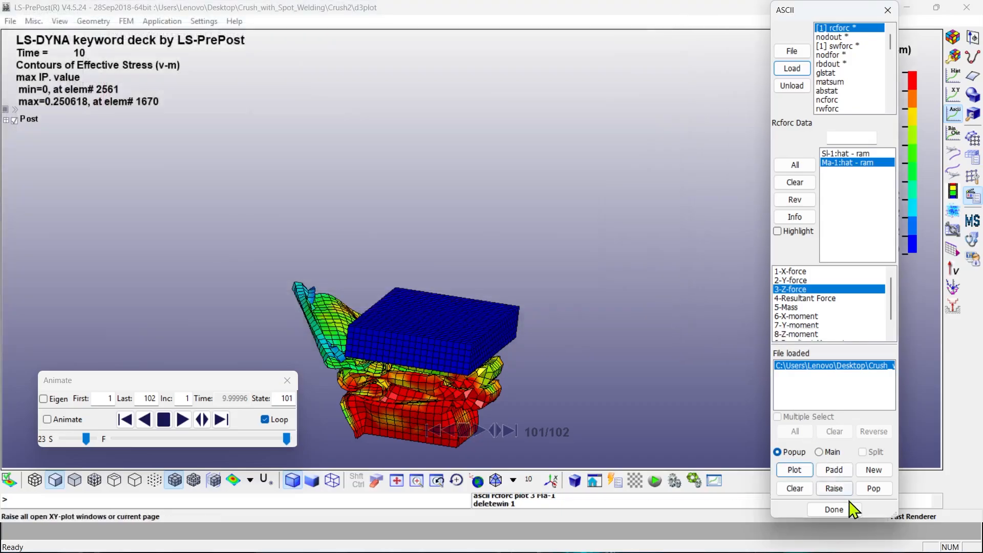
left_click(834, 509)
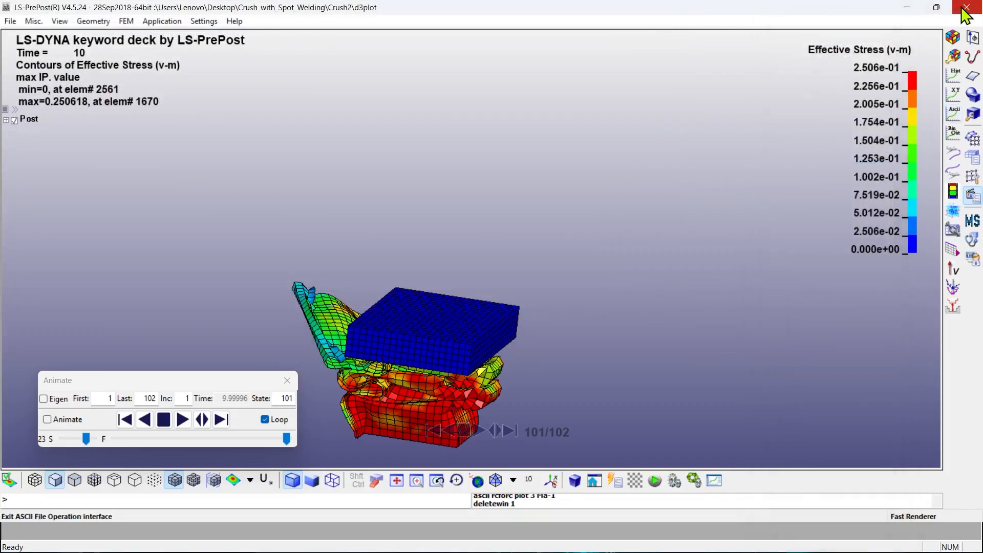
Restart LS-PrePost, dismiss the startup hints and import the keyword file crush2.k from the Crush2 folder.
left_click(963, 8)
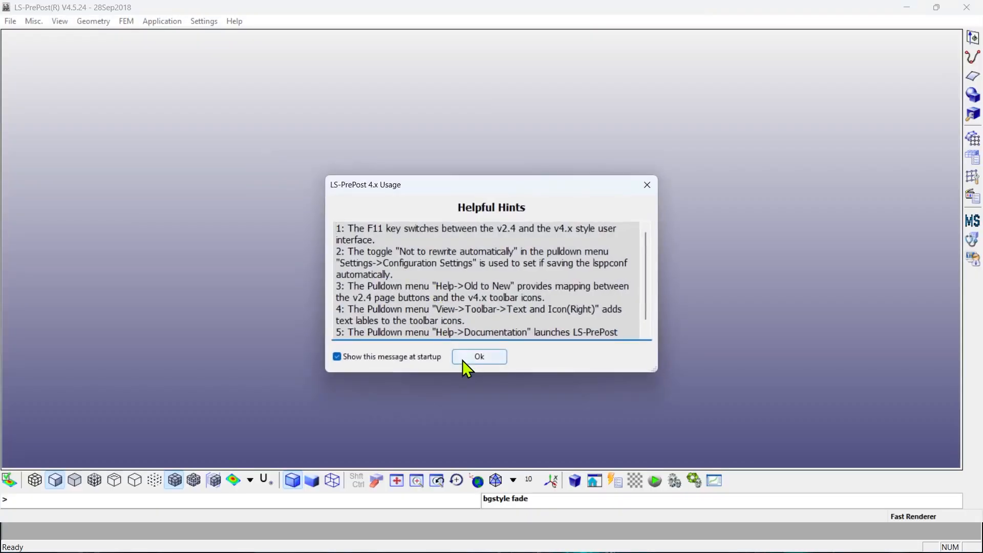
left_click(466, 359)
left_click(10, 21)
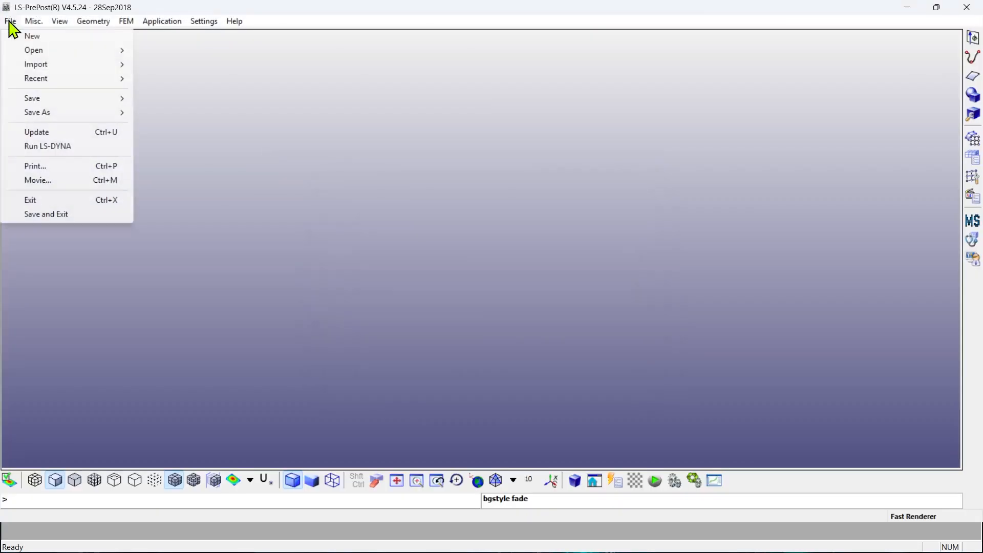
mouse_move(32, 53)
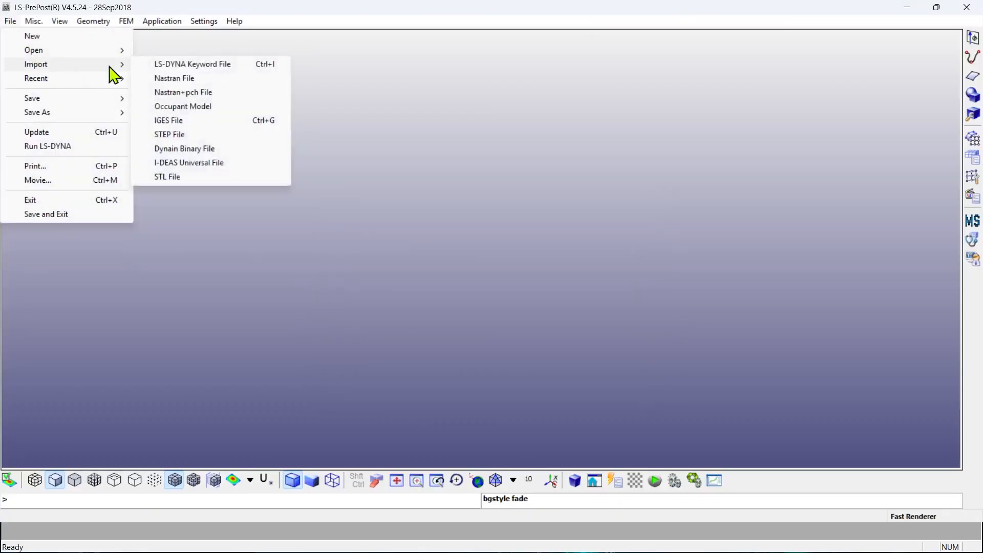
left_click(192, 65)
left_click(154, 130)
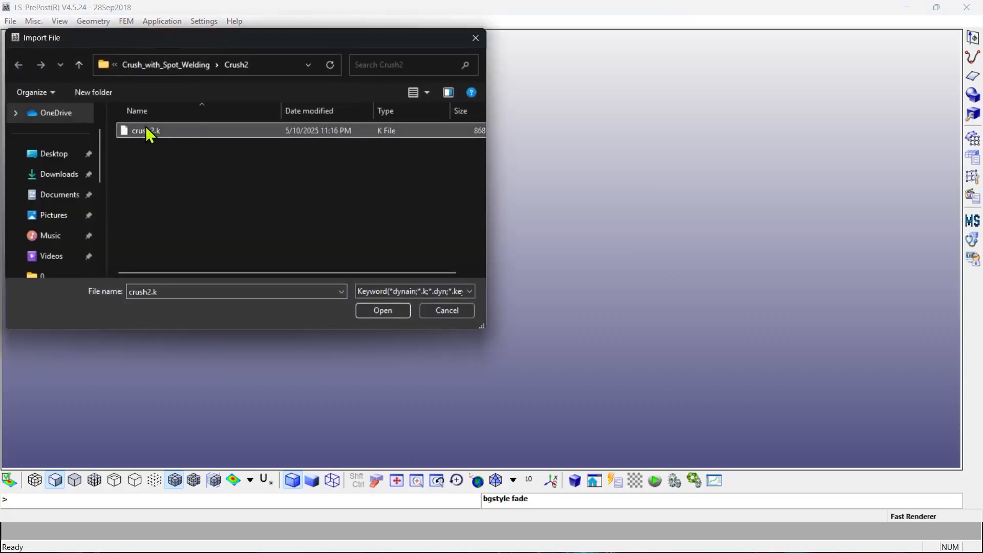
left_click(383, 311)
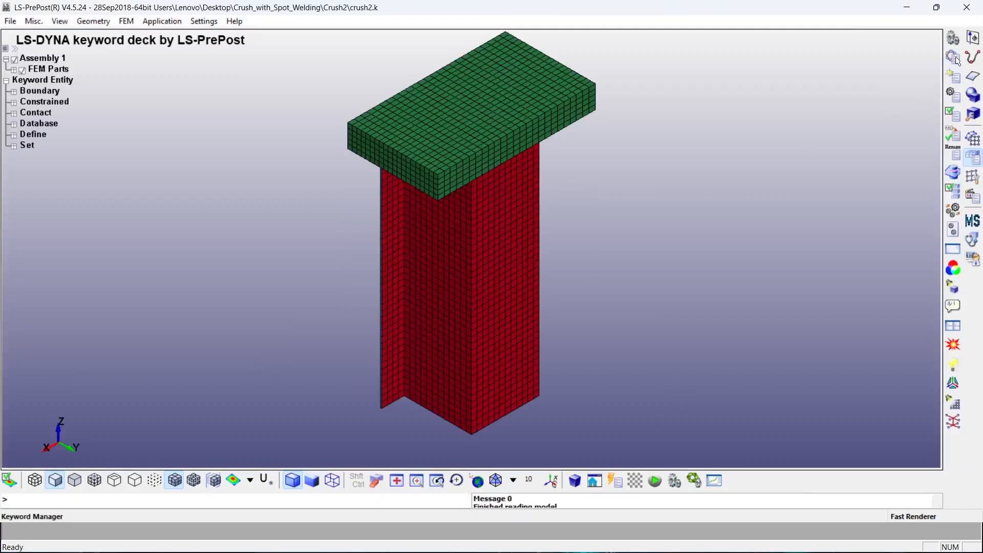
Open the model's CONSTRAINED_SPOTWELD cards and set weld 1's failure forces SN and SS to 10.
left_click(954, 57)
left_click(704, 196)
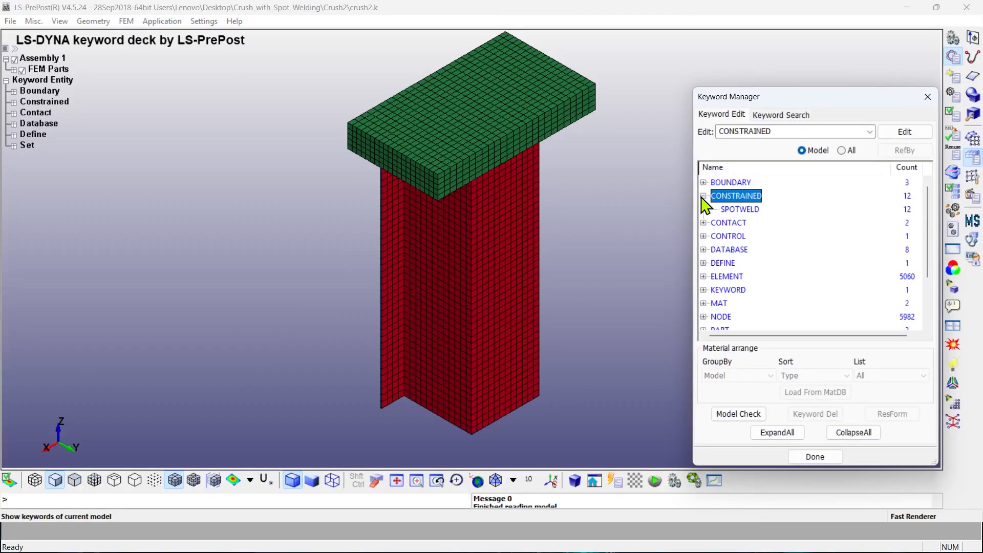
left_click(731, 210)
double_click(732, 211)
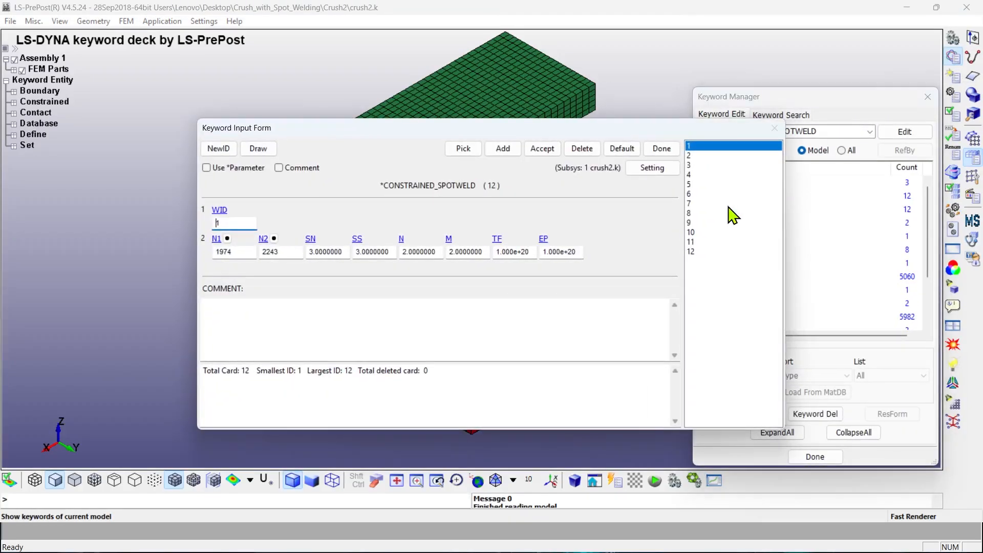
left_click(346, 251)
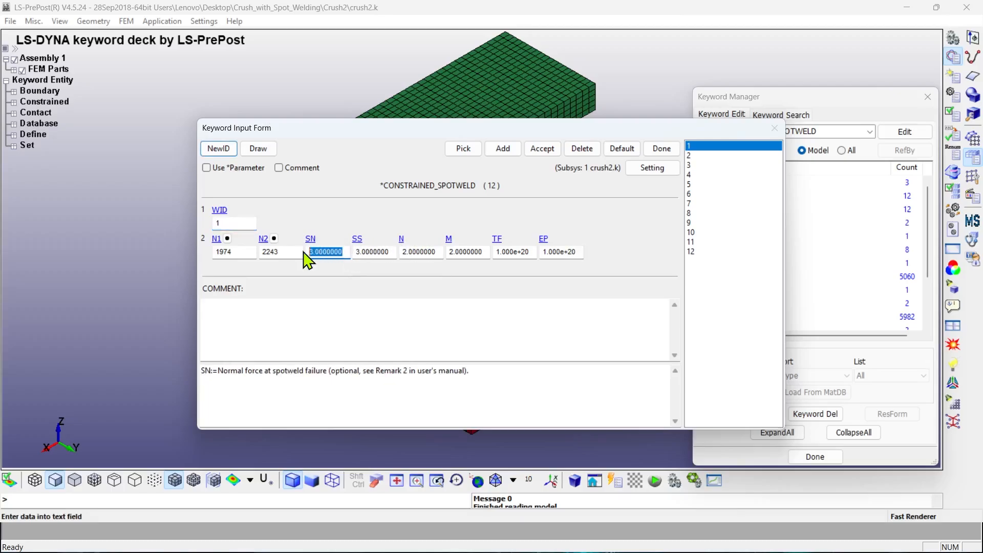
type("10")
left_click(382, 252)
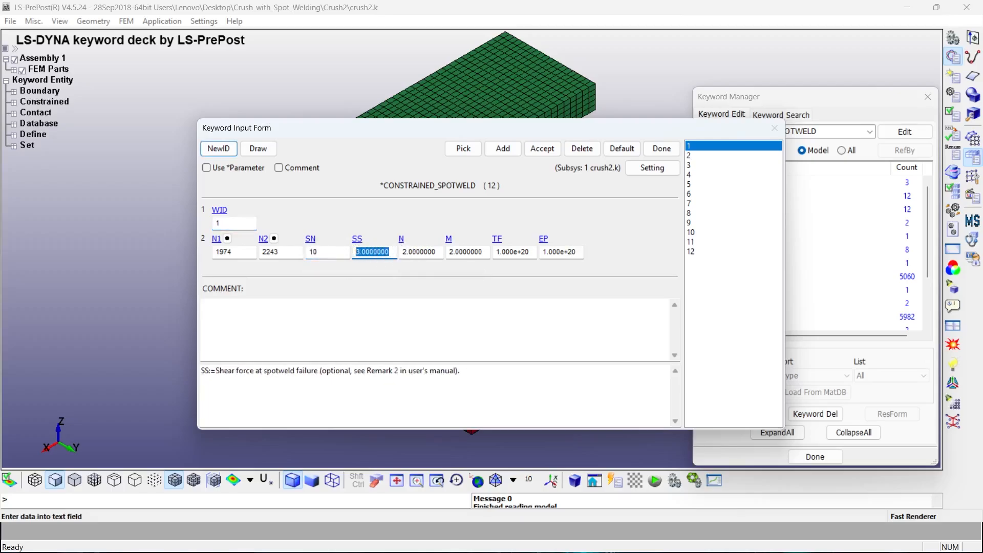
type("10")
left_click(547, 151)
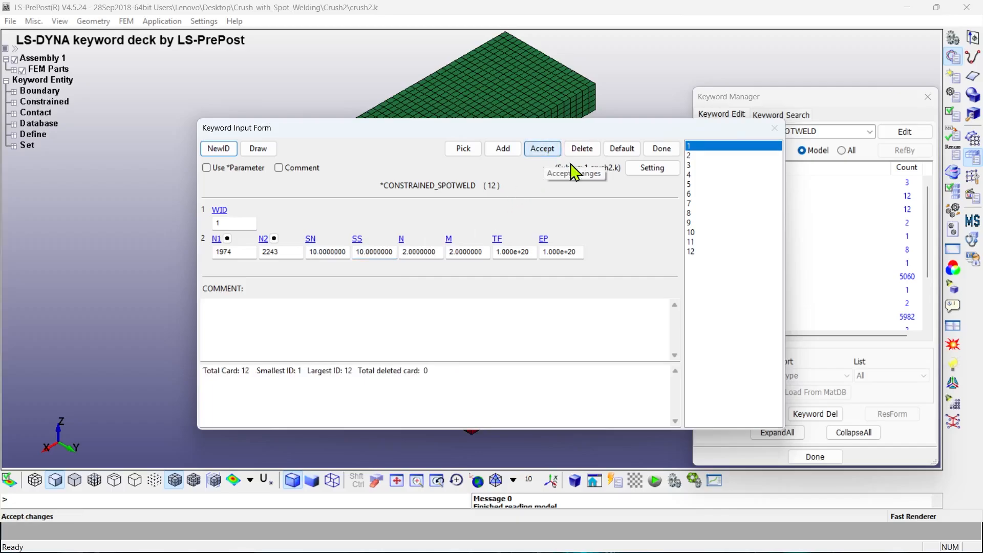
Set the failure forces SN and SS of spotweld 2 to 10 and accept the changes.
left_click(698, 156)
left_click(325, 251)
type("10")
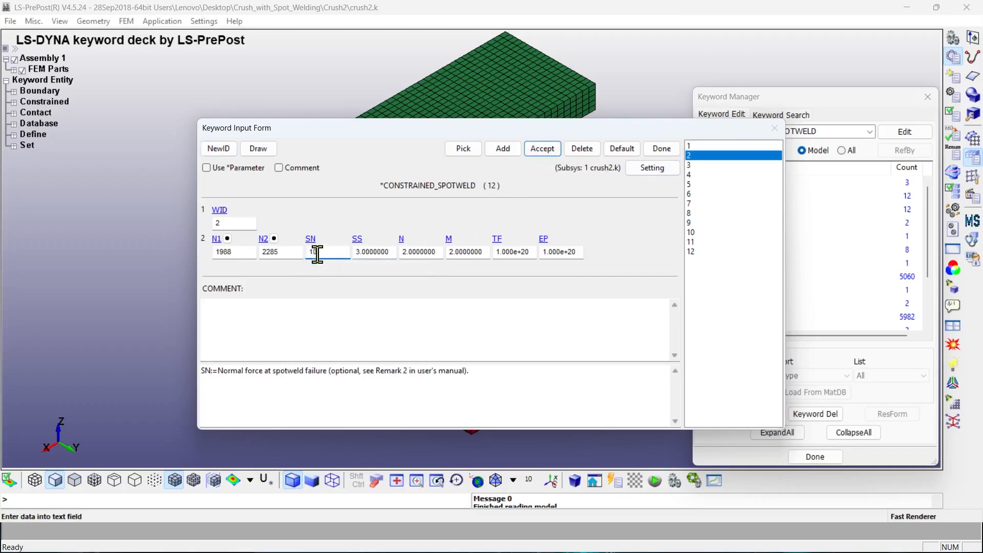
left_click(390, 251)
type("10")
left_click(541, 150)
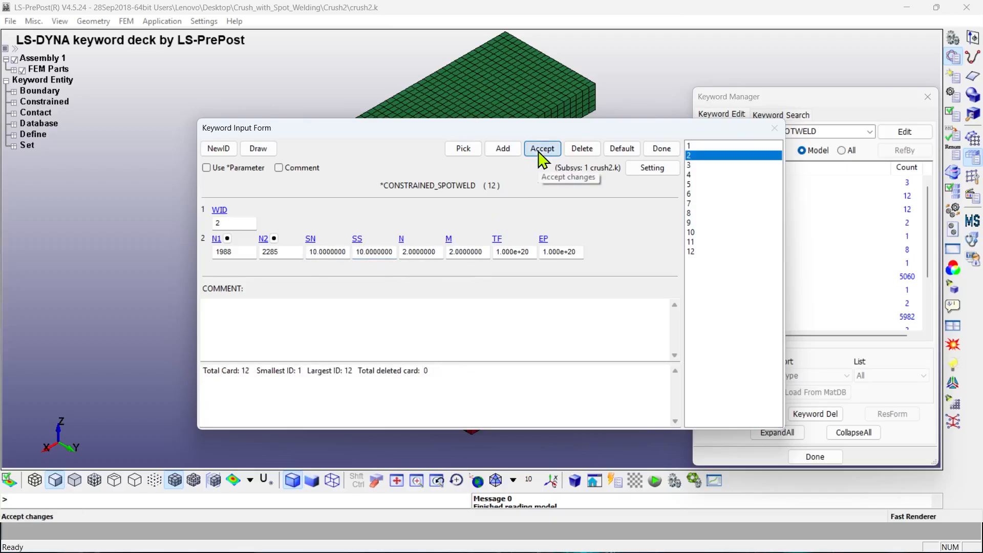
Set the failure forces SN and SS of spotweld 3 to 10 and accept the changes.
left_click(696, 165)
left_click(340, 254)
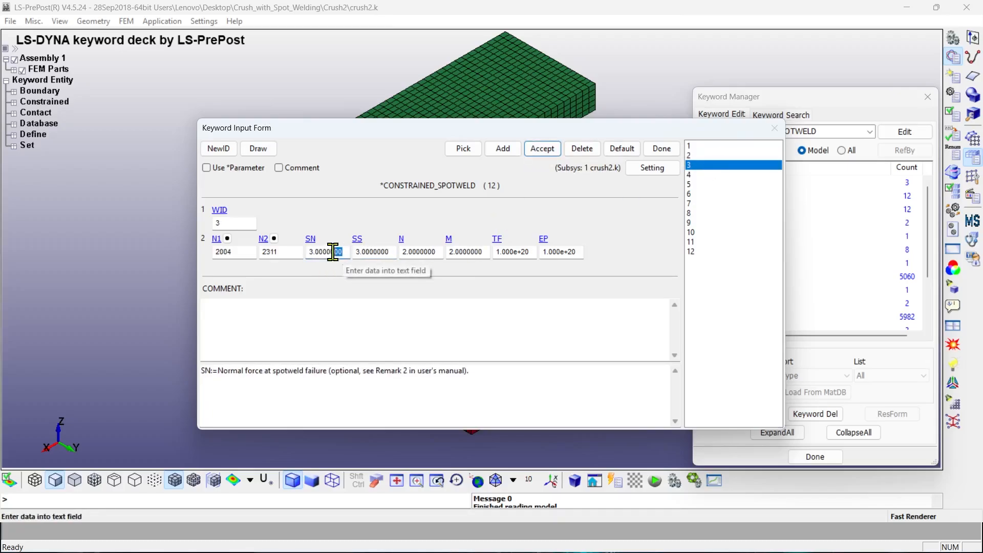
type("10")
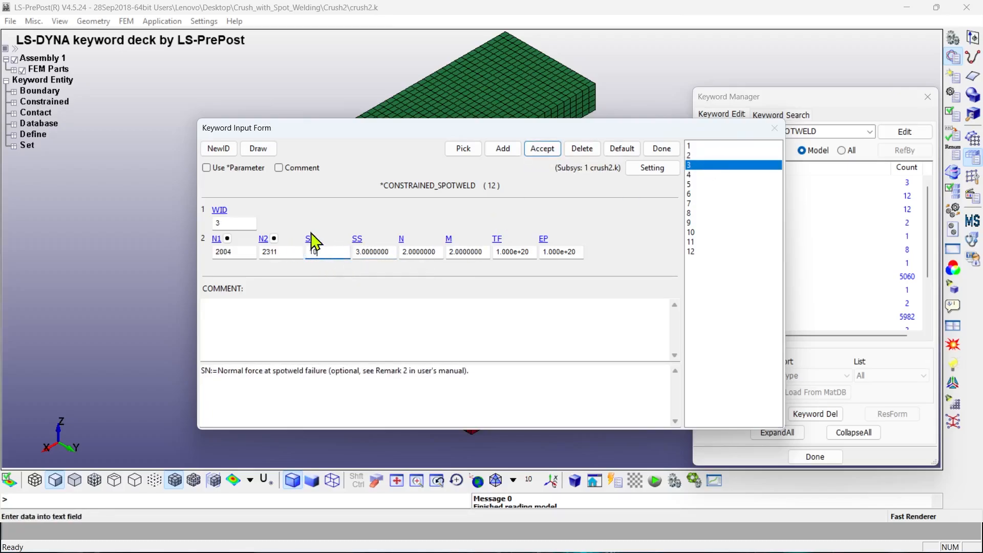
left_click(392, 251)
type("10")
left_click(540, 149)
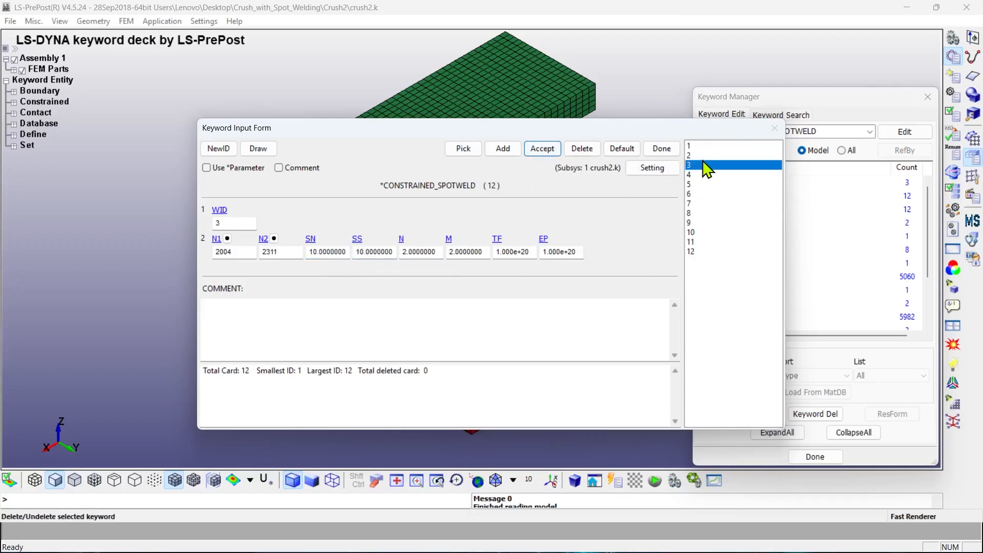
Set the failure forces SN and SS of spotweld 4 to 10 and accept the changes.
left_click(698, 174)
left_click(309, 251)
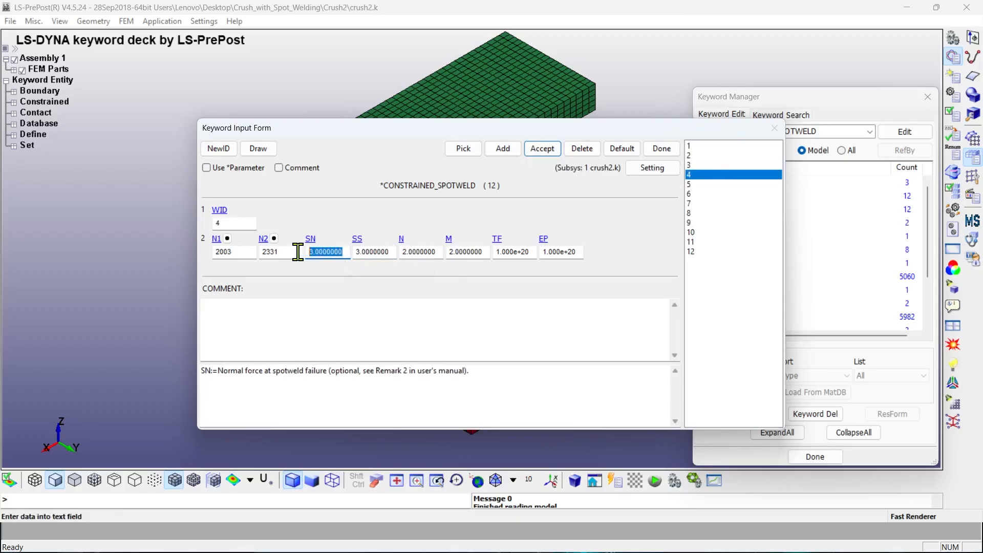
type("10")
left_click(383, 251)
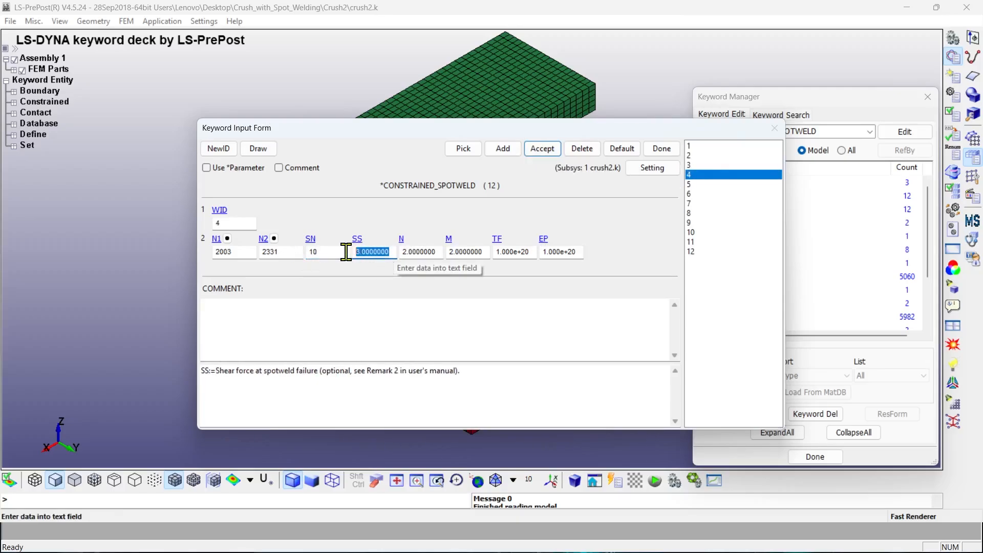
type("10")
left_click(540, 150)
Set the failure forces SN and SS of spotweld 5 to 10 and accept the changes.
left_click(698, 184)
left_click(344, 251)
type("1")
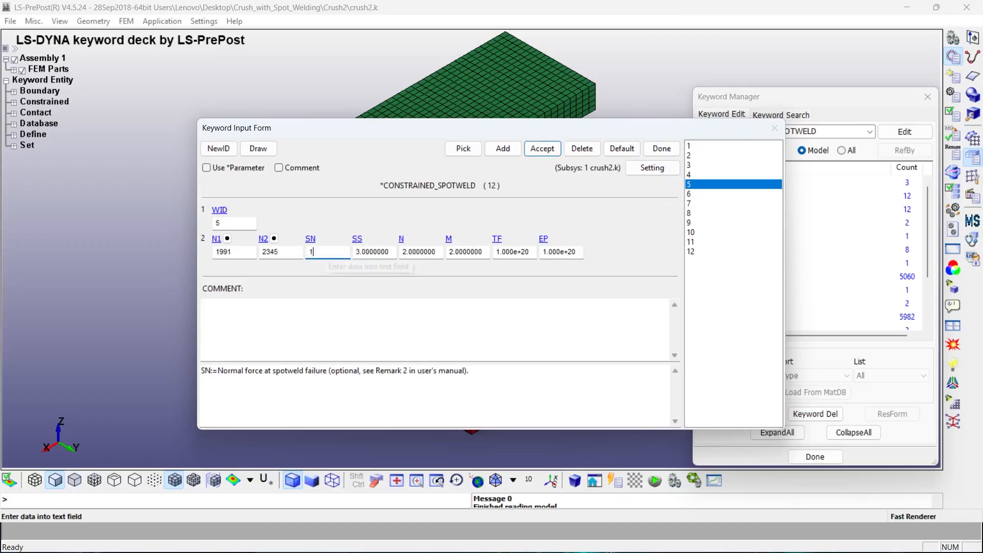
left_click(385, 251)
type("10")
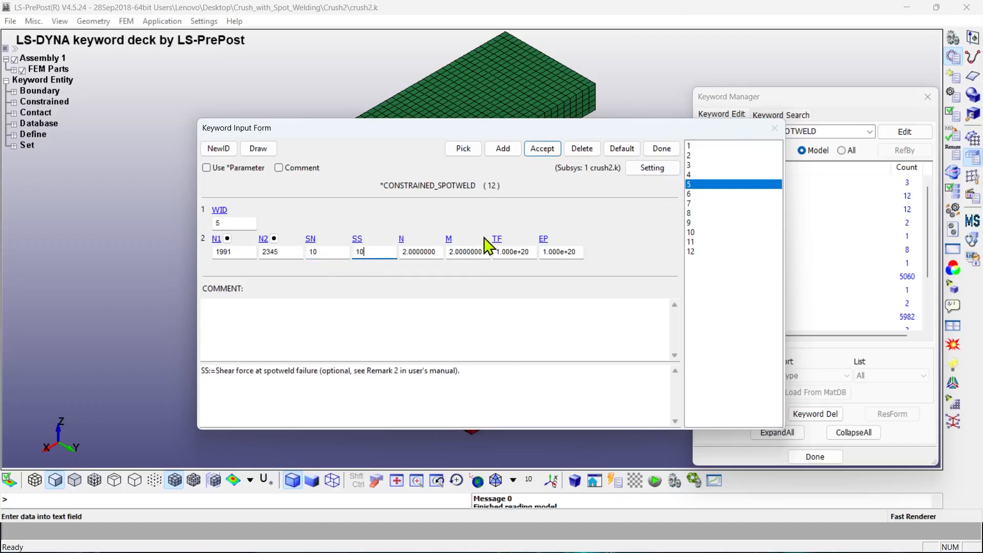
left_click(542, 149)
Set the failure forces SN and SS of spotweld 6 to 10 and accept the changes.
left_click(694, 194)
left_click(337, 256)
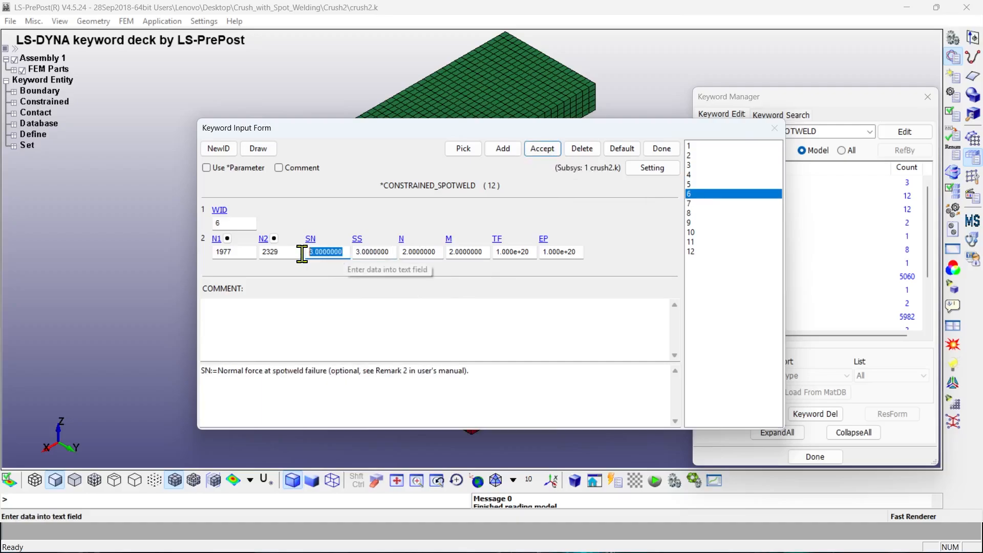
type("10")
left_click(377, 253)
type("0")
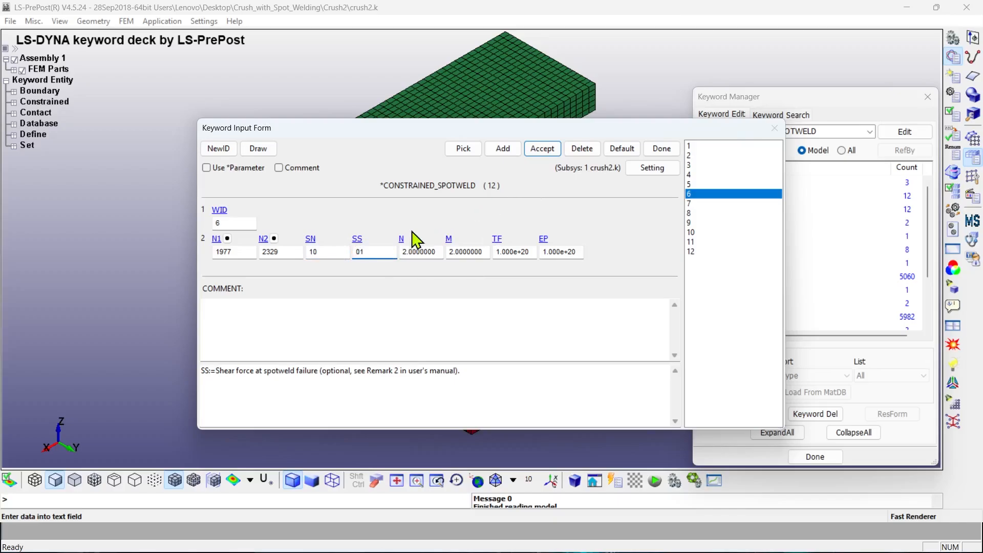
left_click(543, 148)
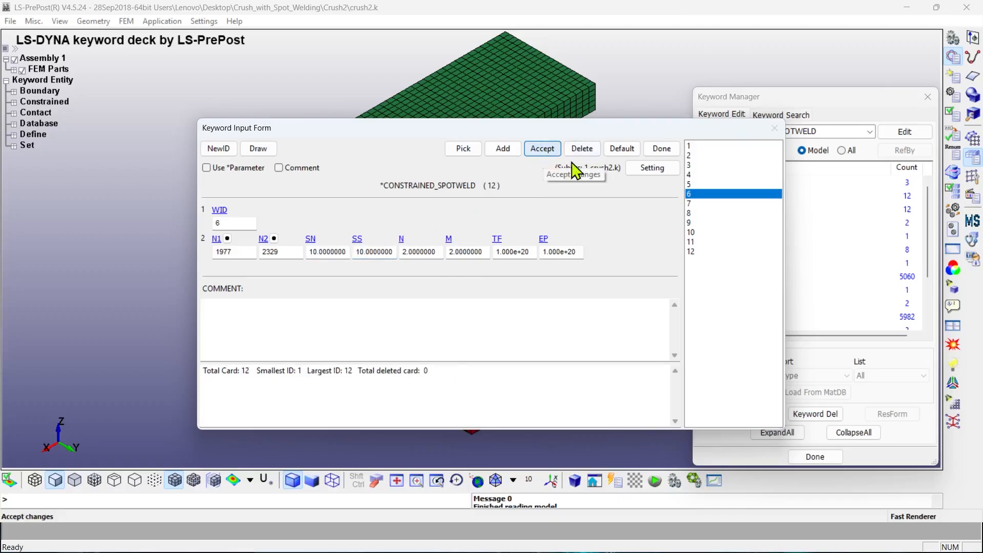
Set the failure forces SN and SS of spotweld 7 to 10 and accept the changes.
left_click(692, 203)
left_click(343, 251)
type("10")
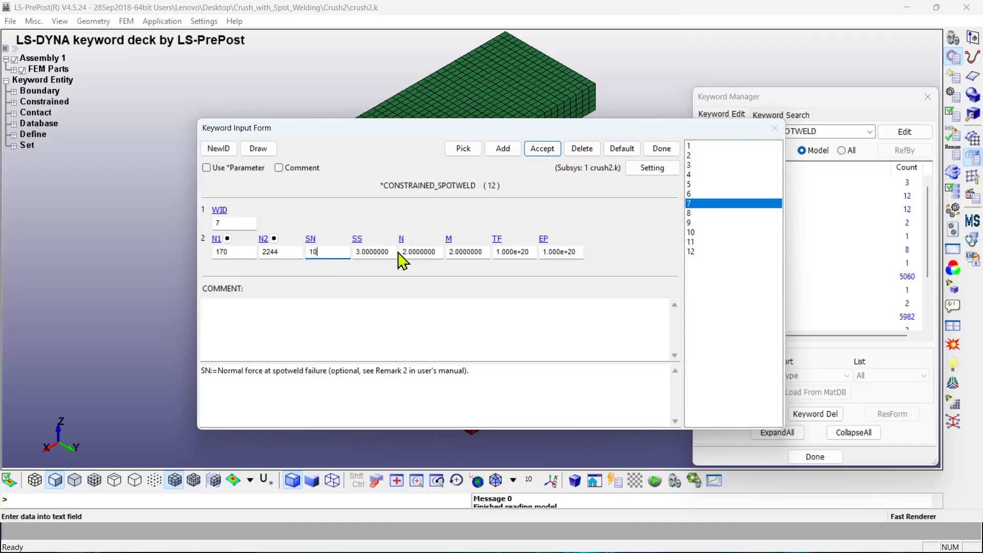
key("Tab")
type("10")
left_click(548, 148)
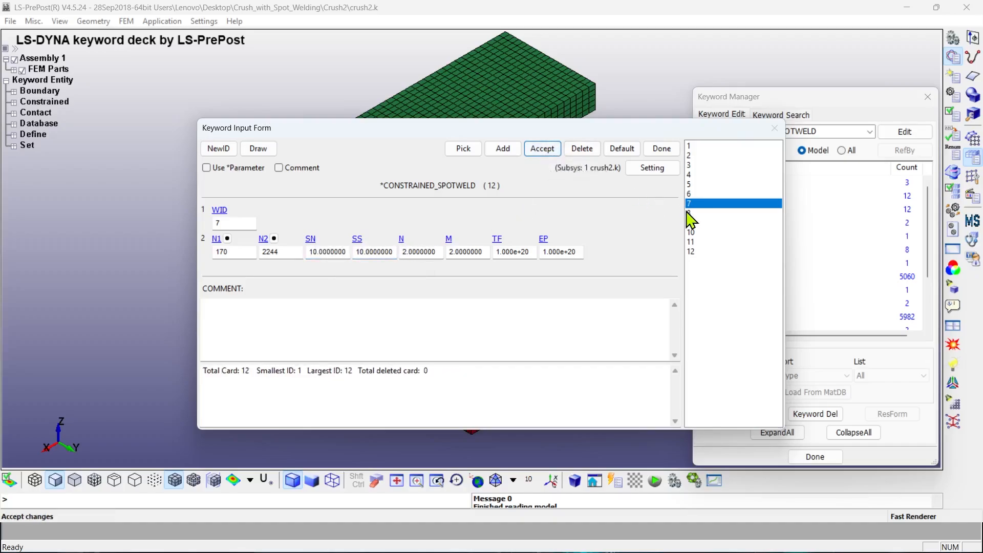
Set the failure forces SN and SS of spotweld 8 to 10 and accept the changes.
left_click(692, 213)
left_click(346, 252)
type("10")
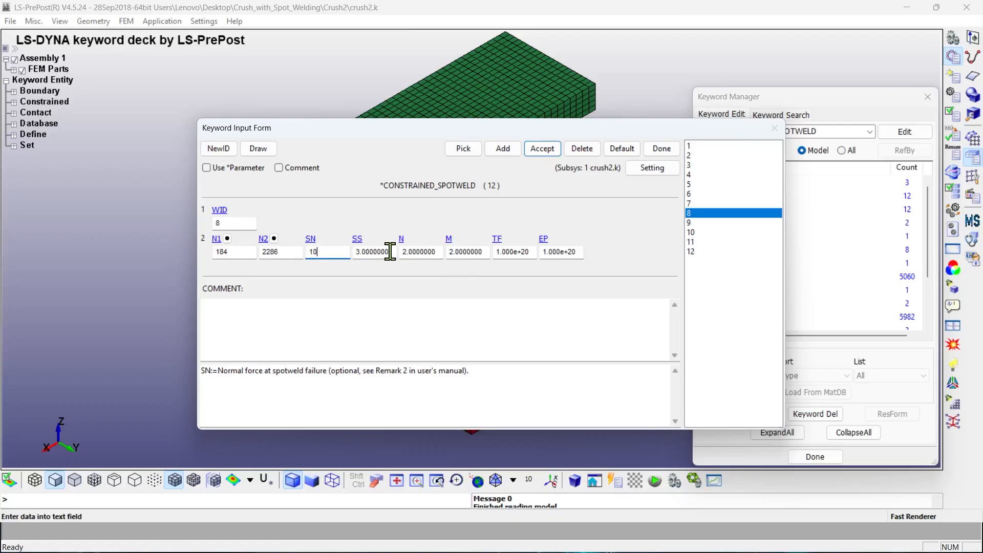
left_click(543, 149)
Set the failure forces SN and SS of spotweld 9 to 10 and accept the changes.
left_click(704, 223)
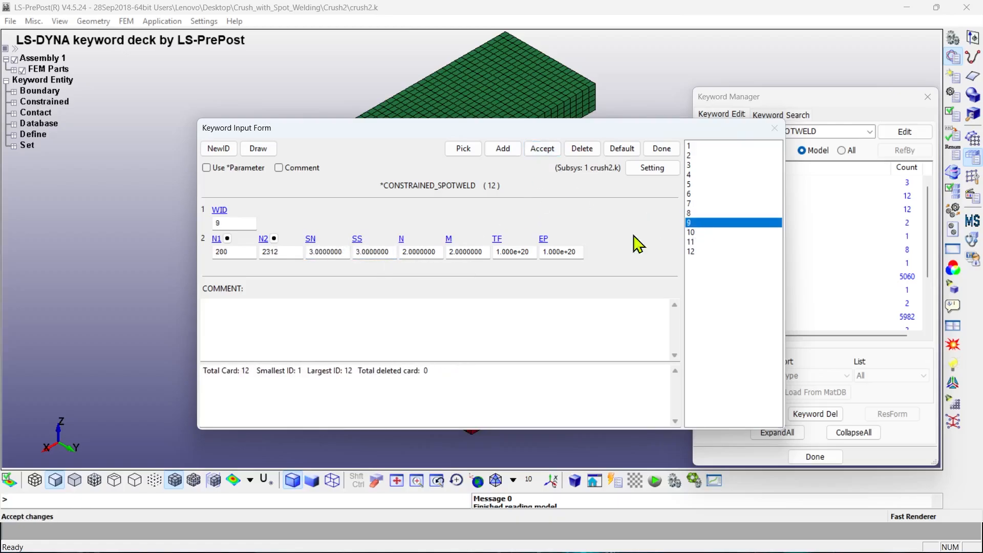
left_click(344, 251)
type("10")
left_click(379, 251)
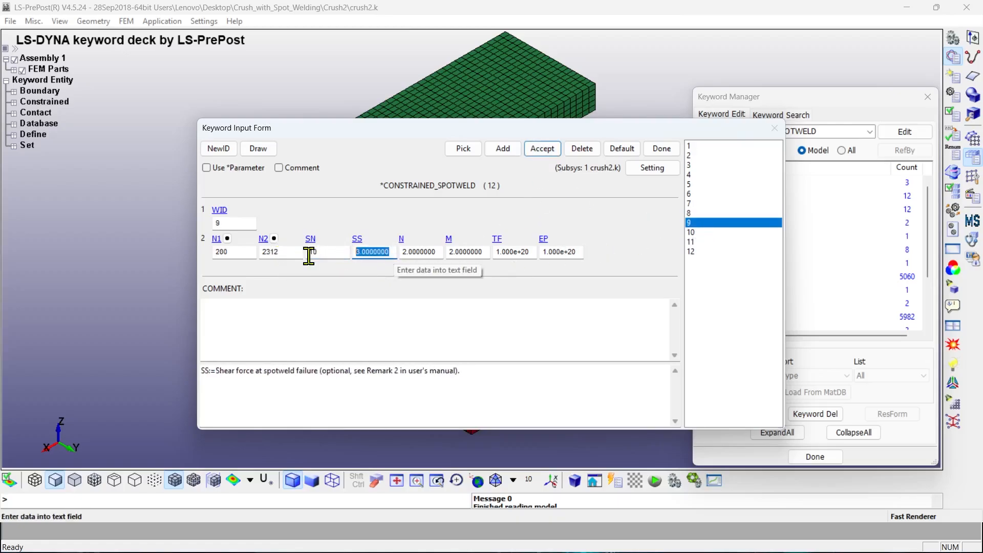
type("10")
left_click(540, 150)
Set the failure forces SN and SS of spotweld 10 to 10 and accept the changes.
left_click(696, 233)
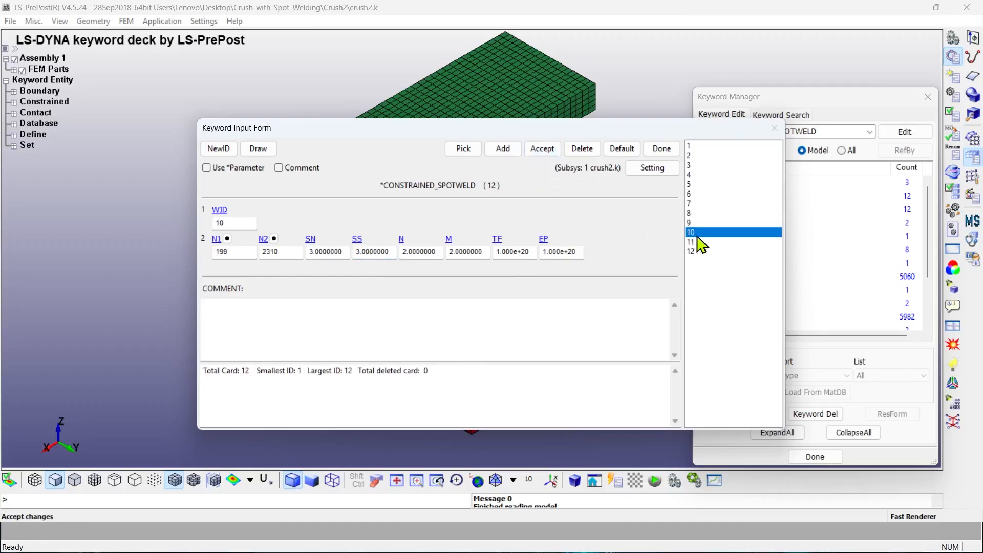
left_click(338, 254)
type("10")
left_click(382, 253)
type("10")
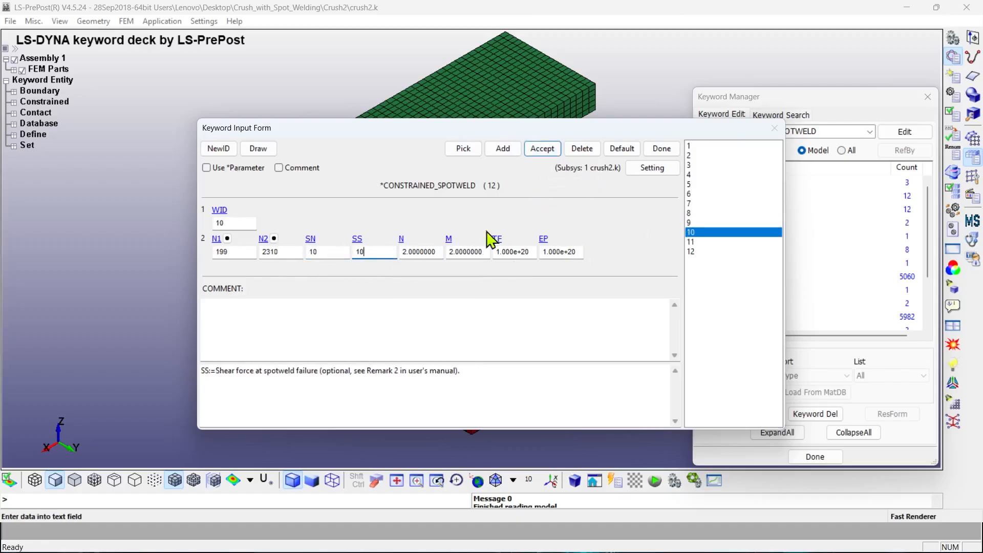
left_click(543, 149)
Set the failure forces SN and SS of spotweld 11 to 10 and accept the changes.
left_click(693, 242)
left_click(328, 252)
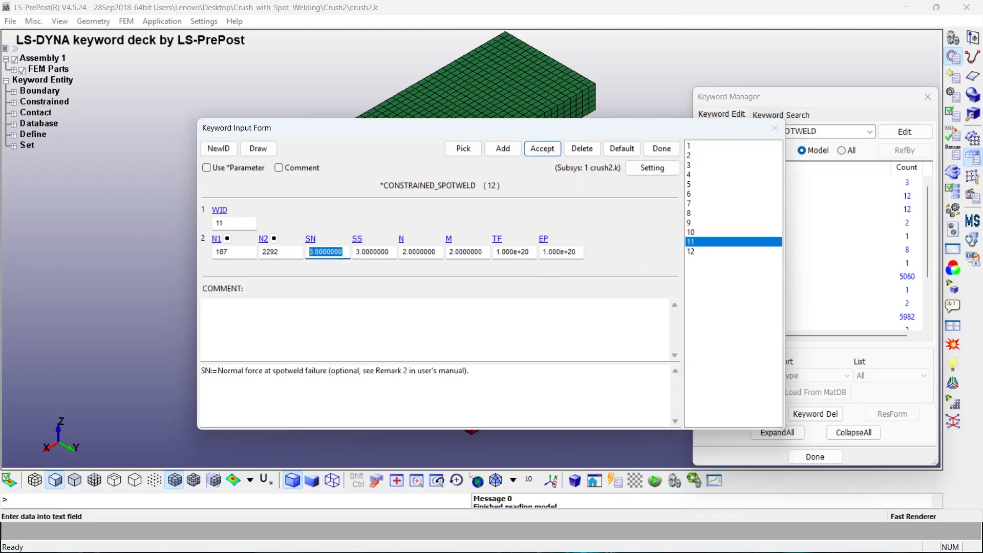
type("10")
key("Tab")
left_click(542, 150)
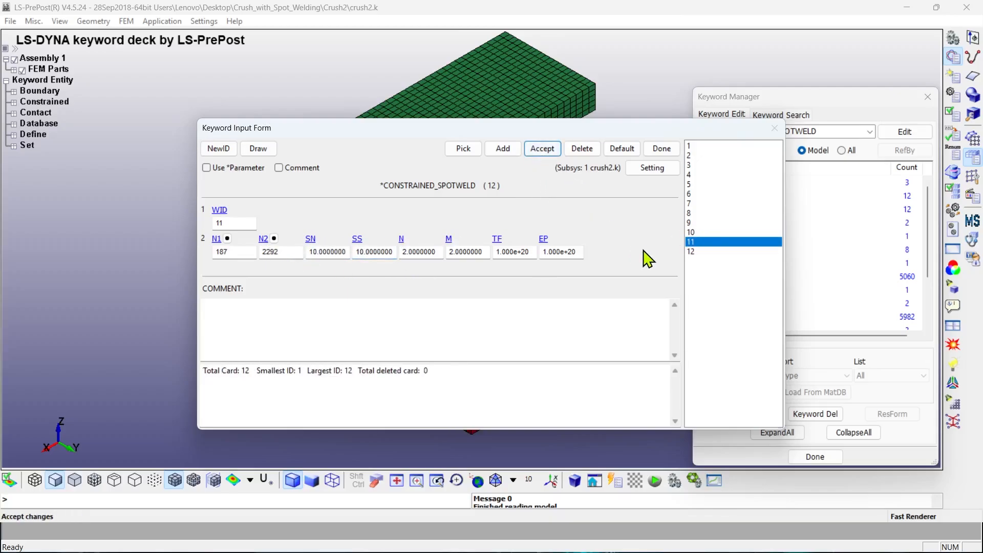
Set the failure forces SN and SS of spotweld 12 to 10 and accept the changes.
left_click(693, 251)
left_click(341, 252)
type("10")
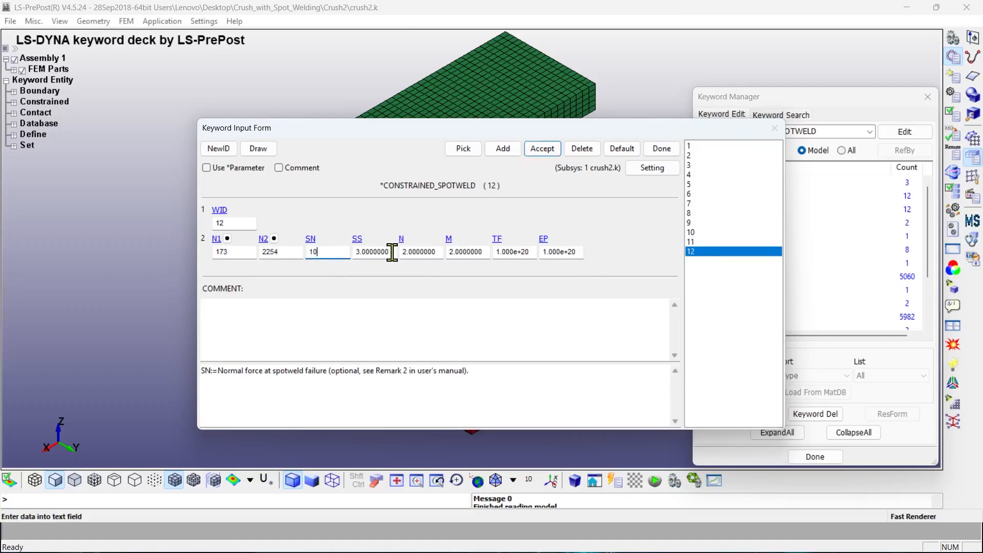
key("Tab")
type("10")
left_click(543, 150)
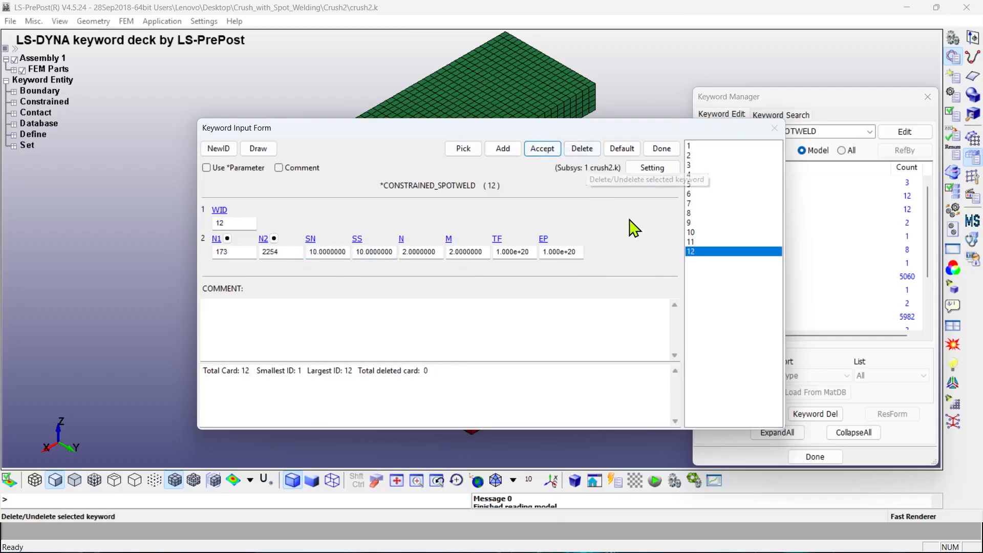
Check the edited spotweld cards, then close the keyword input form and the Keyword Manager.
left_click(698, 242)
left_click_drag(702, 240, 709, 168)
left_click(663, 153)
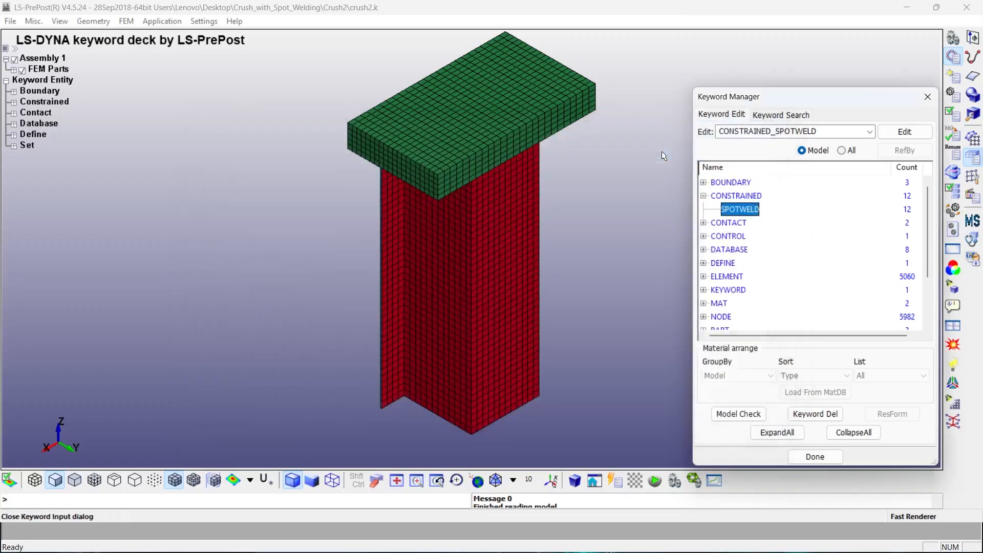
left_click(704, 196)
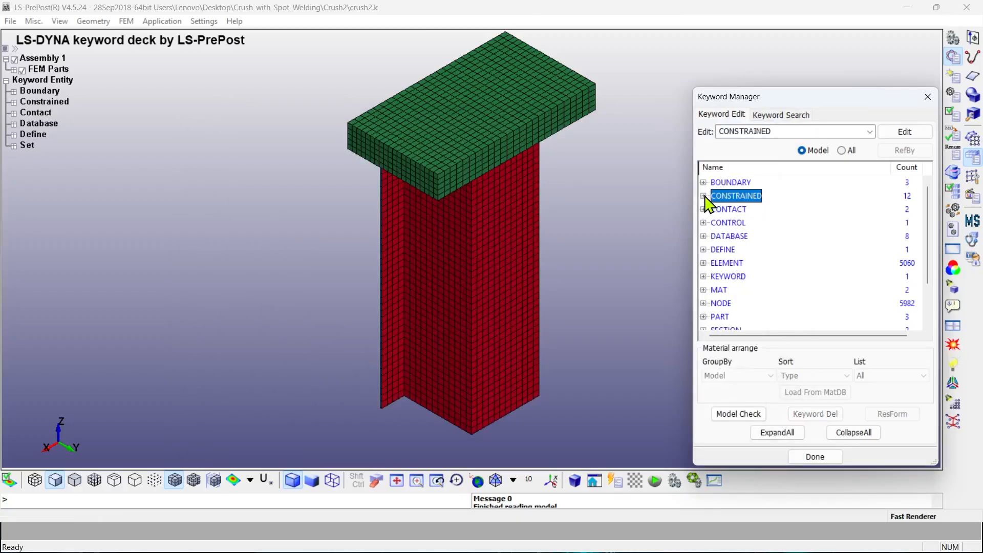
left_click(814, 456)
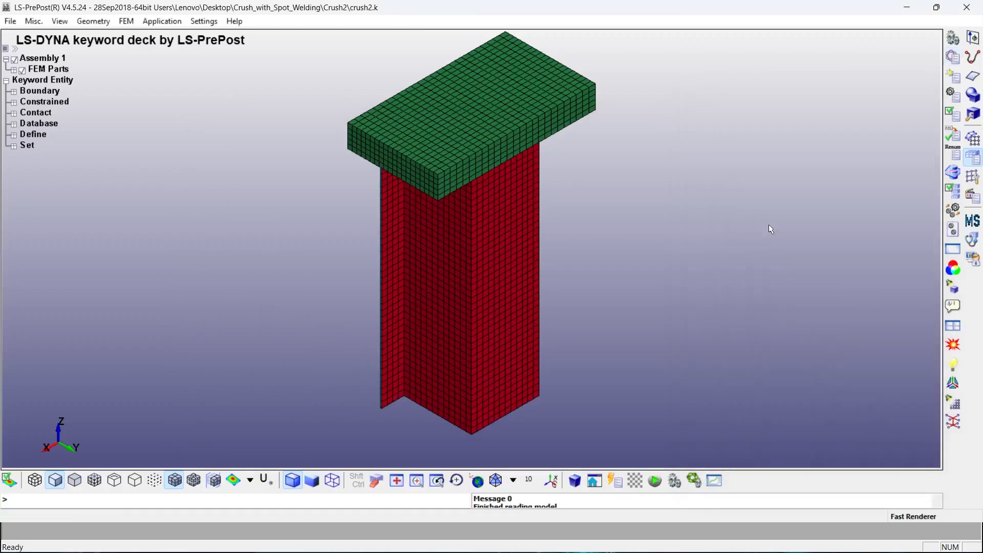
Save the keyword file in output version V971_R10, overwriting crush2.k, and close LS-PrePost.
left_click(10, 21)
mouse_move(51, 98)
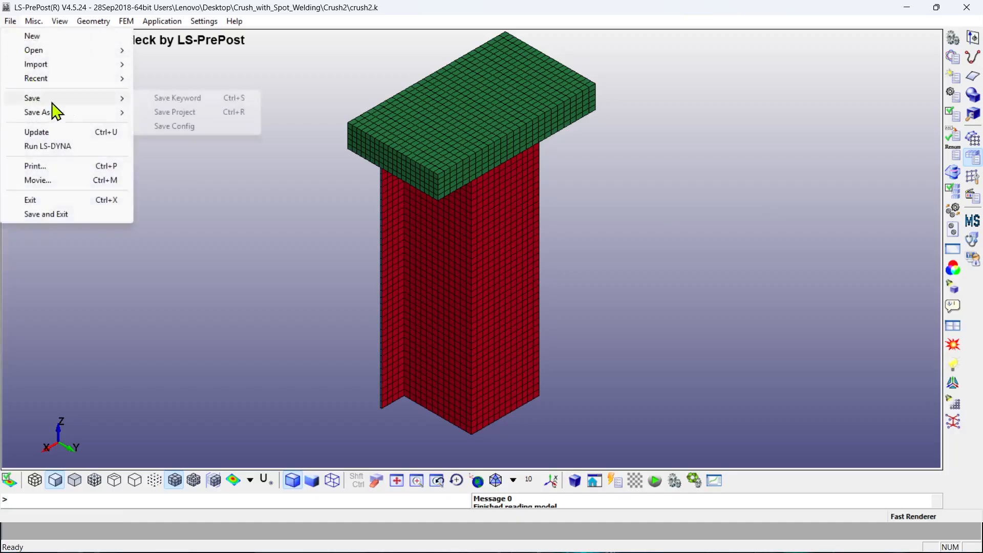
left_click(180, 99)
left_click(185, 149)
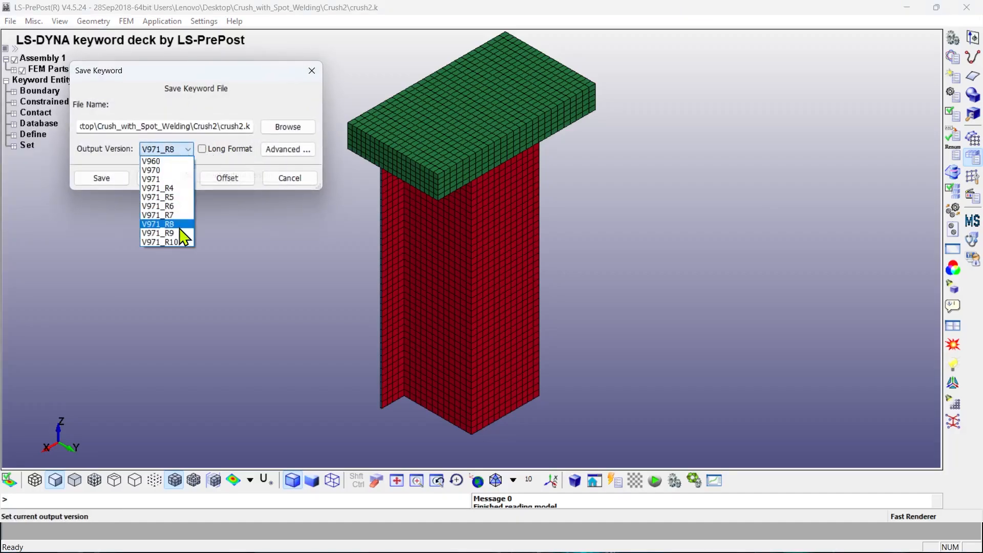
left_click(171, 239)
left_click(102, 179)
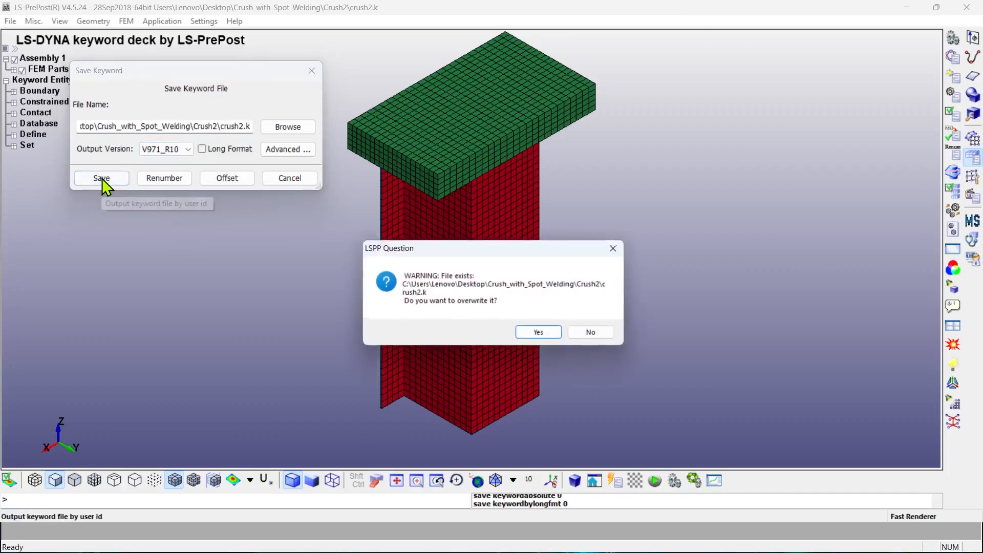
left_click(543, 334)
left_click(968, 7)
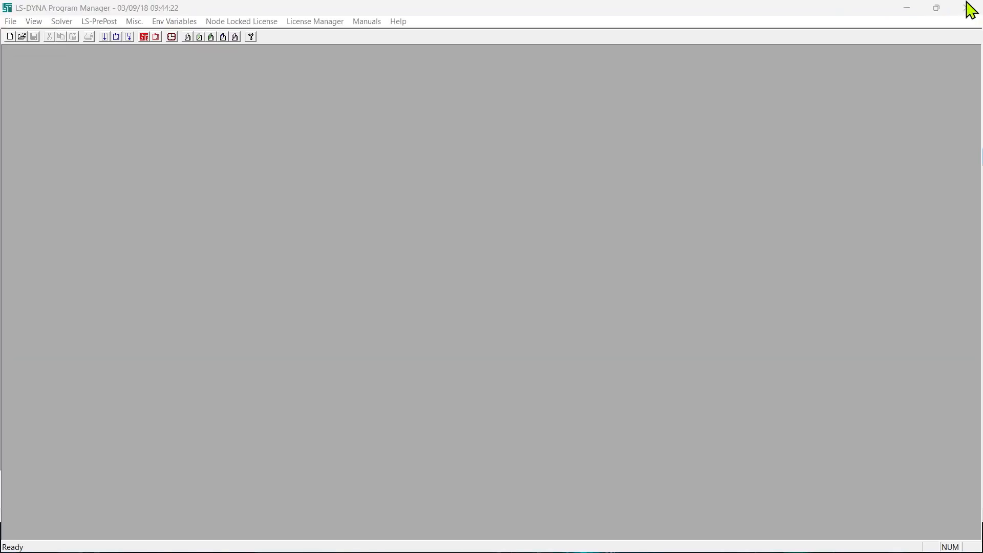
In LS-DYNA Program Manager, run the analysis of crush2.k from the Crush2 folder with 8 CPUs and 100m memory.
left_click(105, 38)
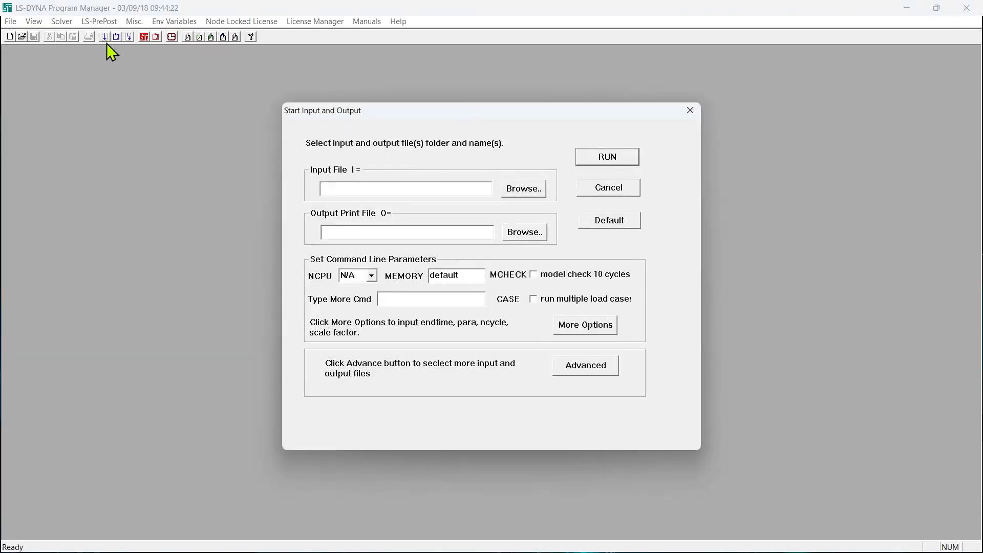
left_click(519, 189)
left_click(426, 220)
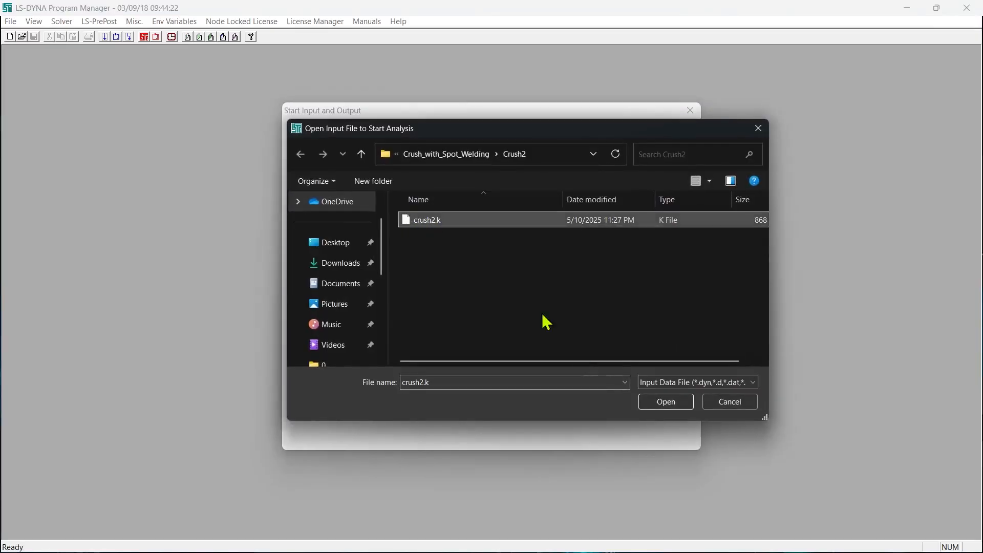
left_click(666, 402)
left_click(371, 277)
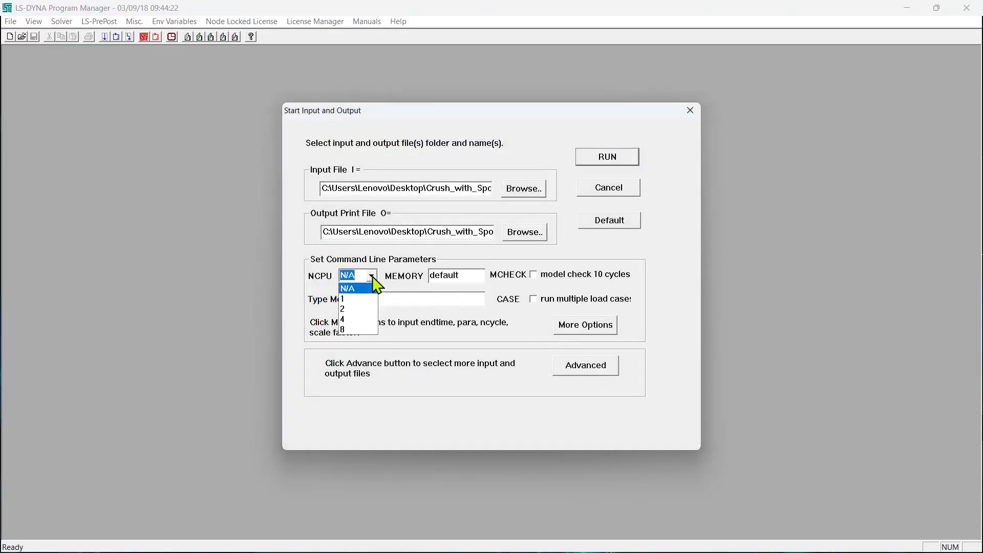
left_click(362, 331)
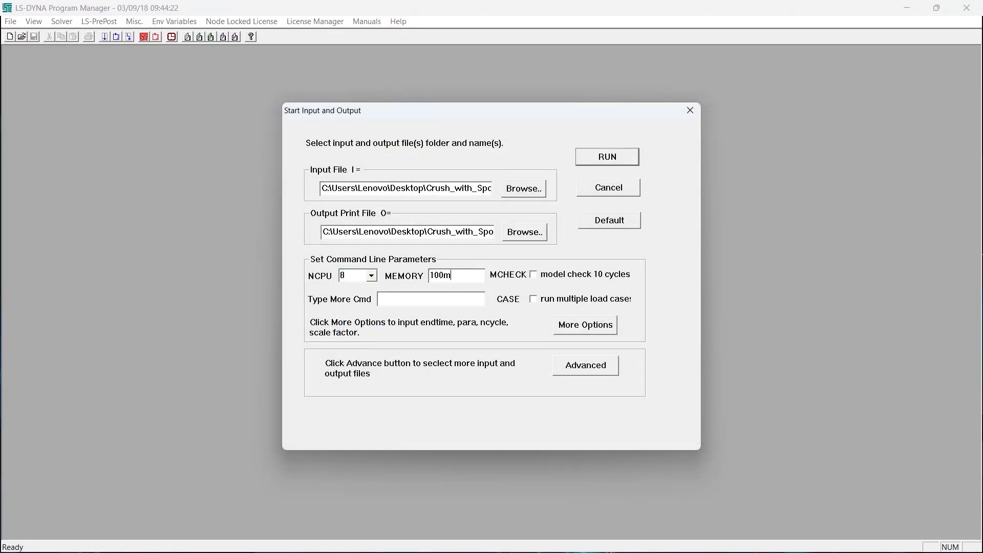
left_click(612, 157)
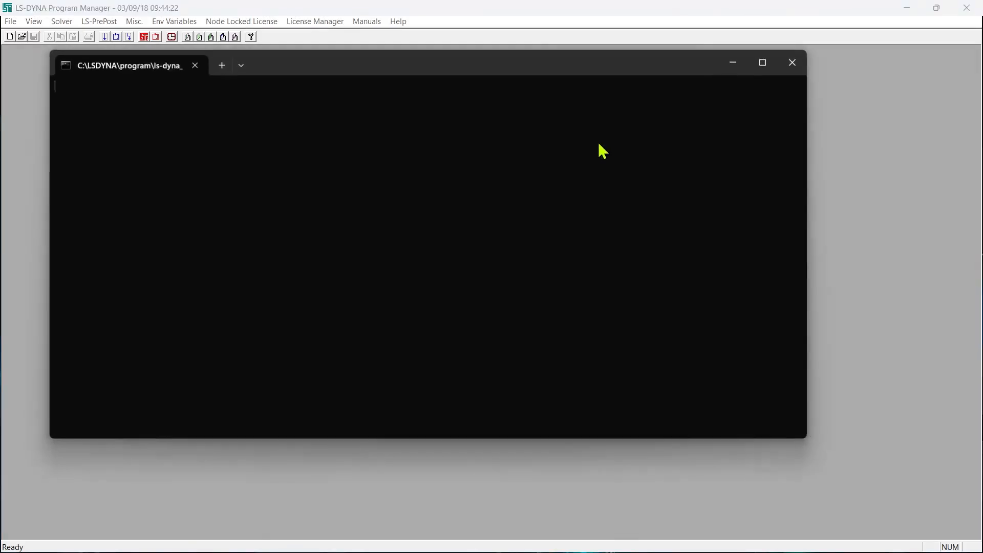
Maximize the solver window and examine its output log for the crush2.k run.
left_click(763, 63)
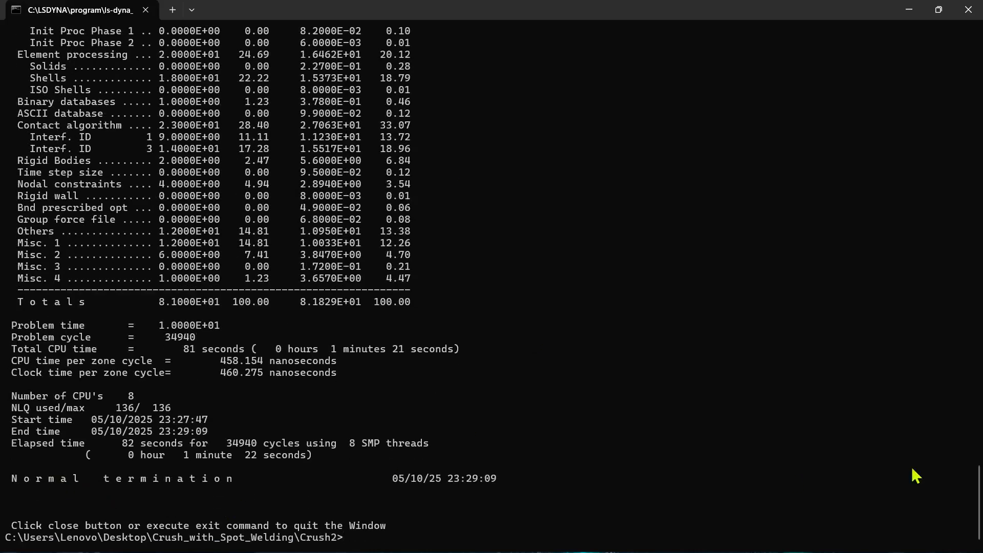
scroll(916, 477, "up", 20)
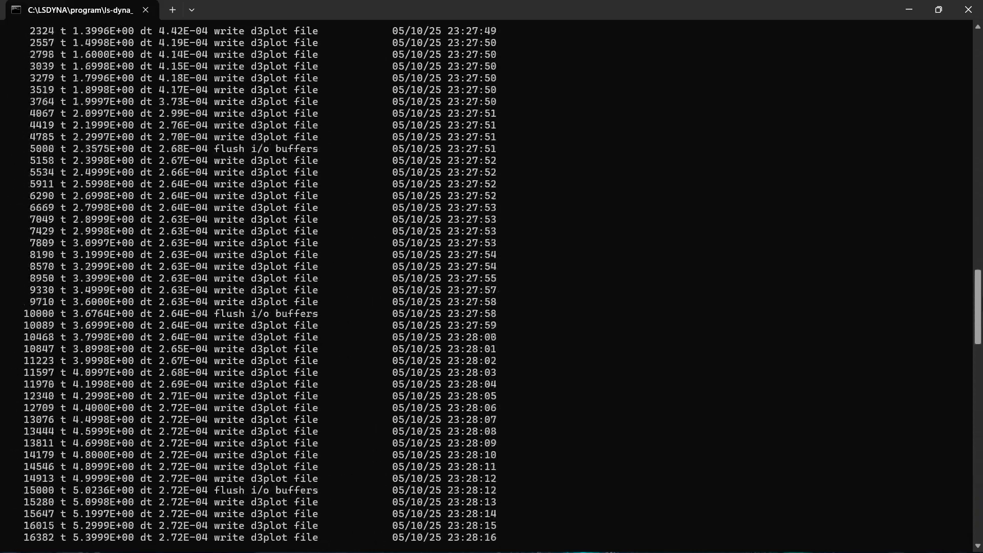
Check the solver log down to its timing information for the crush2.k run, then close the solver window.
scroll(916, 437, "up", 15)
scroll(916, 437, "down", 20)
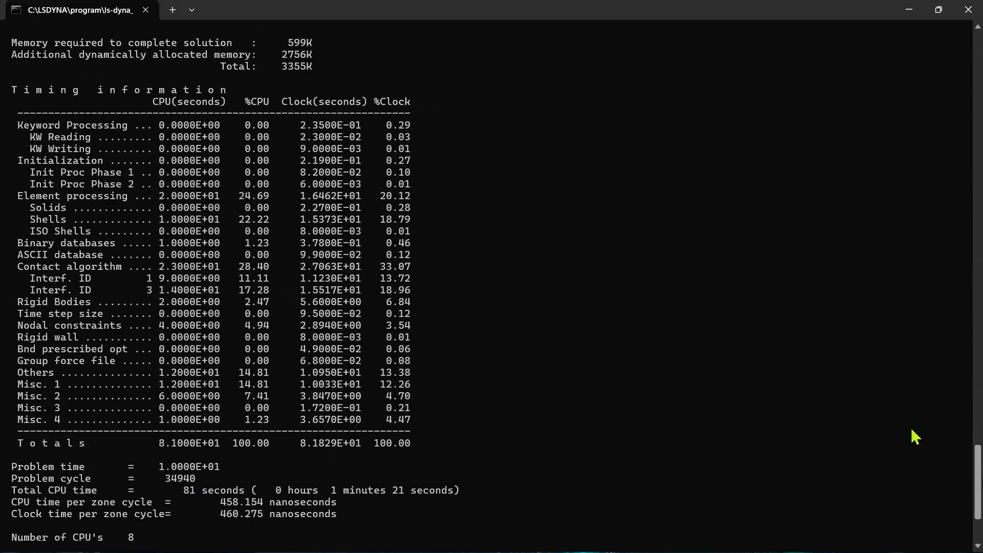
left_click(972, 10)
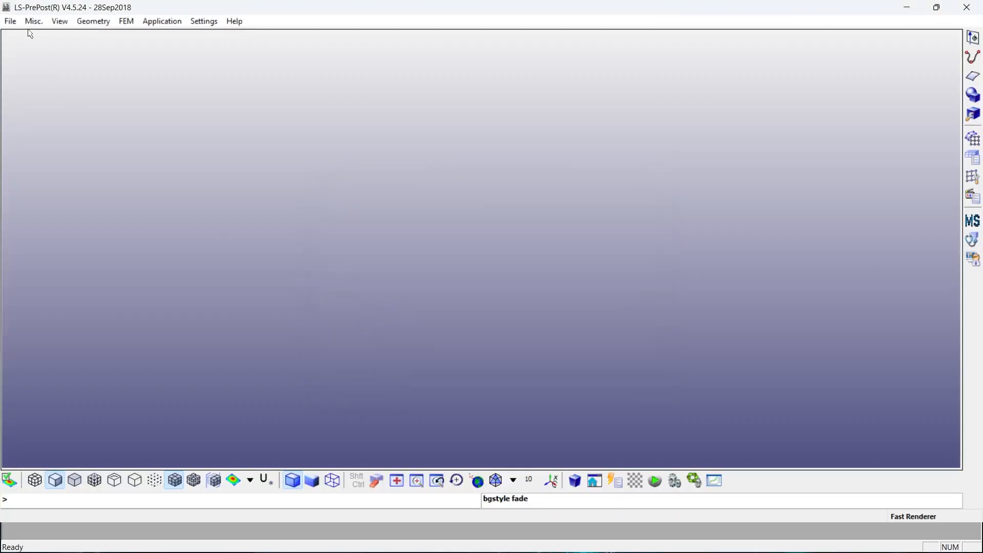
In LS-PrePost, open the binary plot file d3plot from the Crush2 folder.
left_click(11, 21)
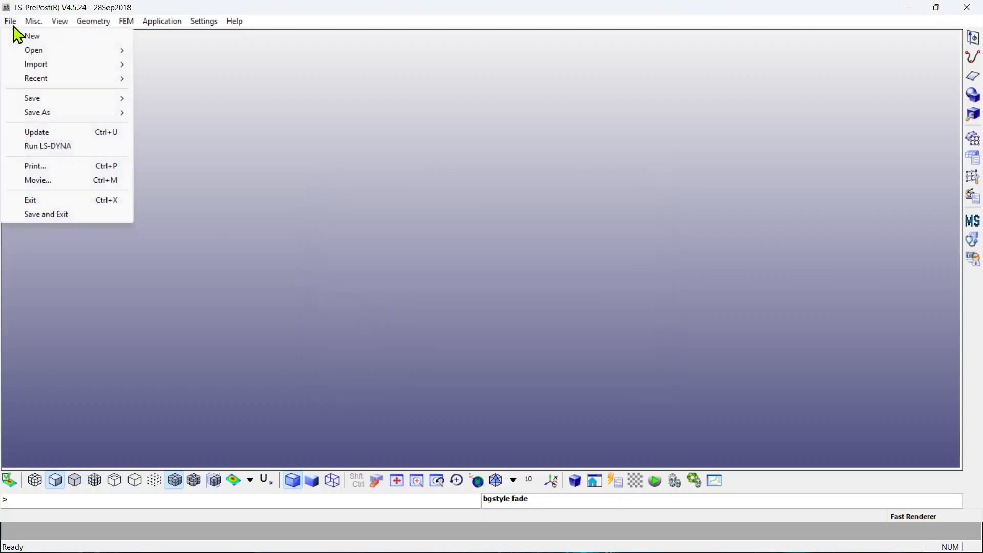
mouse_move(108, 50)
left_click(193, 49)
left_click(143, 131)
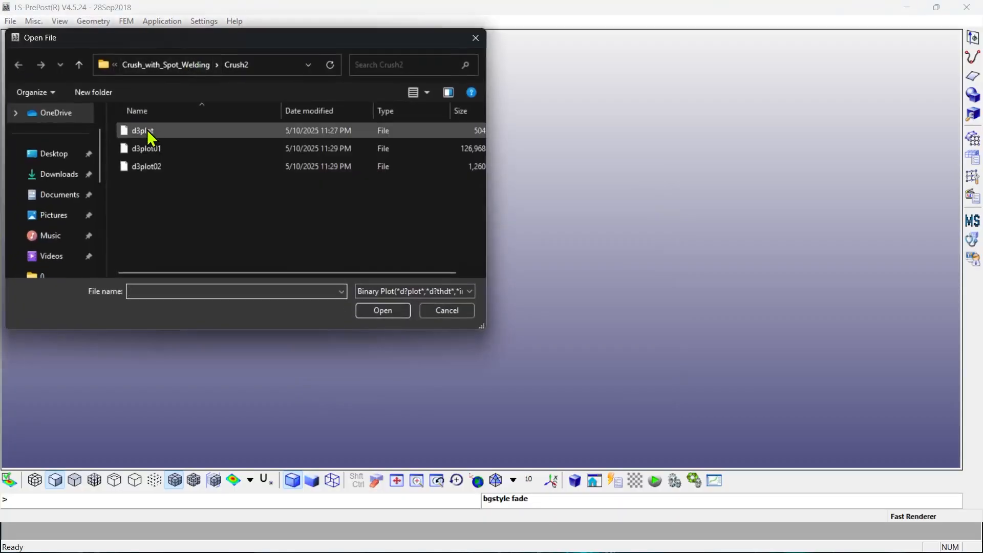
left_click(393, 305)
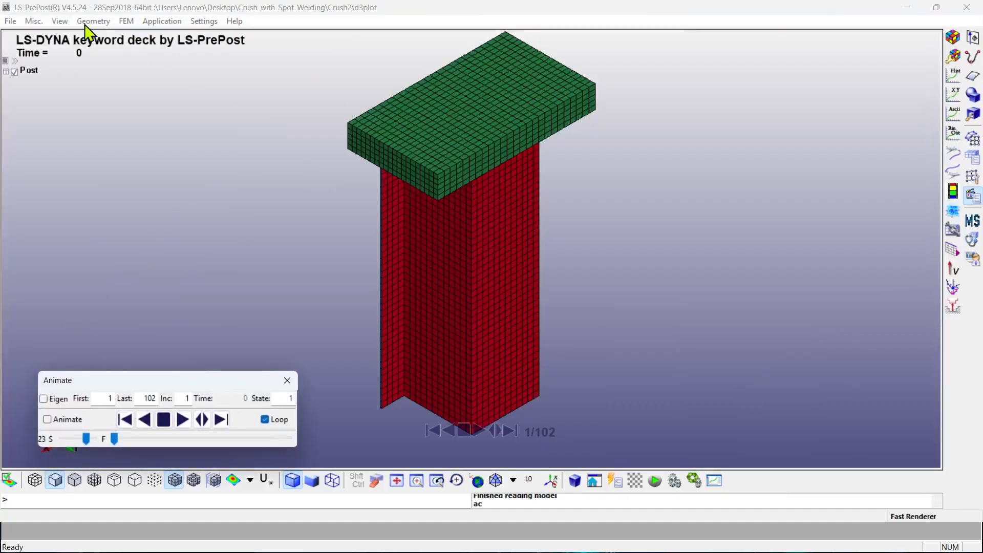
Change the graphics background from faded to plain and set its color to black.
left_click(65, 22)
mouse_move(131, 57)
left_click(241, 58)
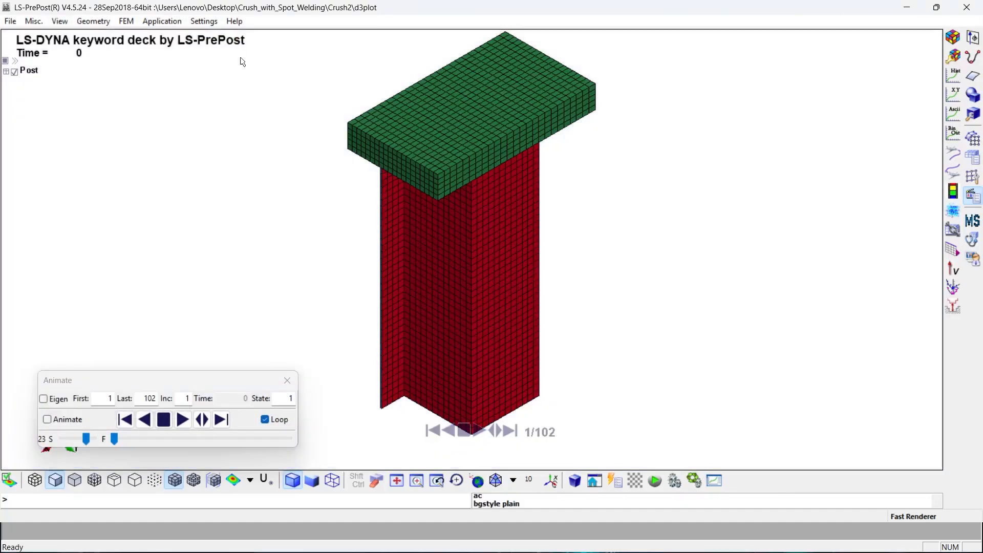
left_click(637, 481)
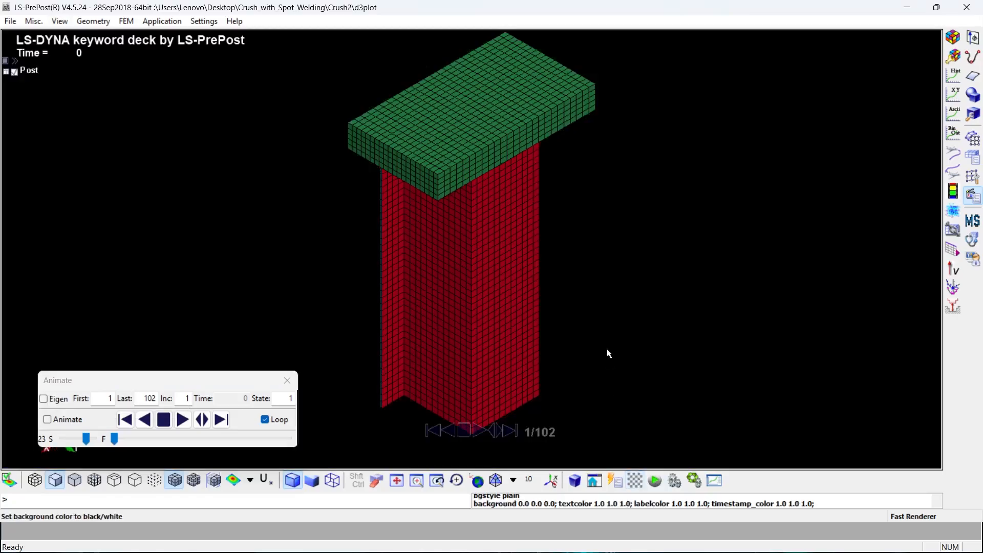
Play the crush animation and examine how the hat shape and plate deform under the ram.
left_click(190, 420)
left_click_drag(376, 290, 684, 233, "shift")
scroll(482, 218, "down", 4)
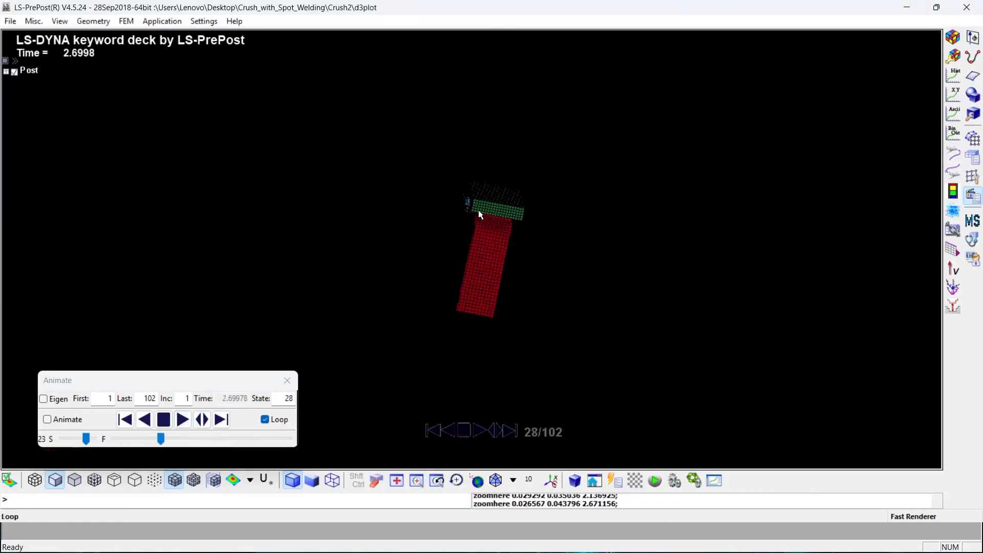
scroll(479, 231, "up", 8)
middle_click_drag(481, 311, 490, 177, "shift")
middle_click_drag(497, 286, 517, 180, "shift")
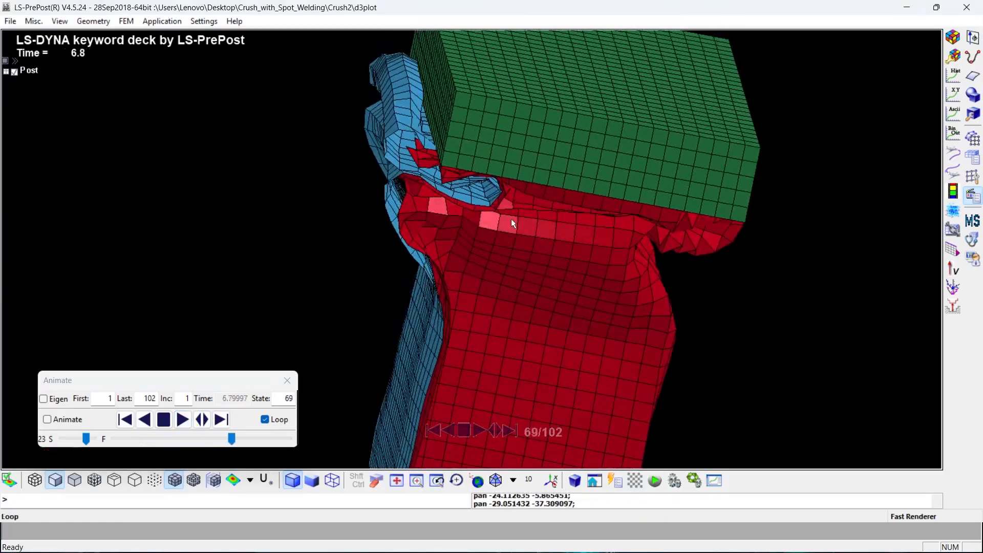
scroll(506, 264, "down", 5)
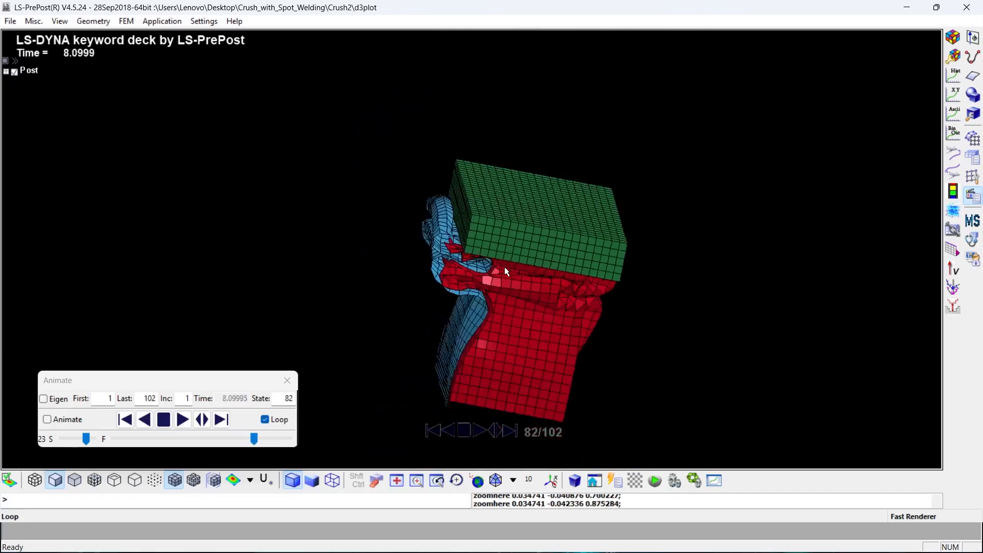
Stop the animation at state 99 and hide part 3 Ram to inspect the crushed section from above.
left_click(171, 421)
left_click(7, 72)
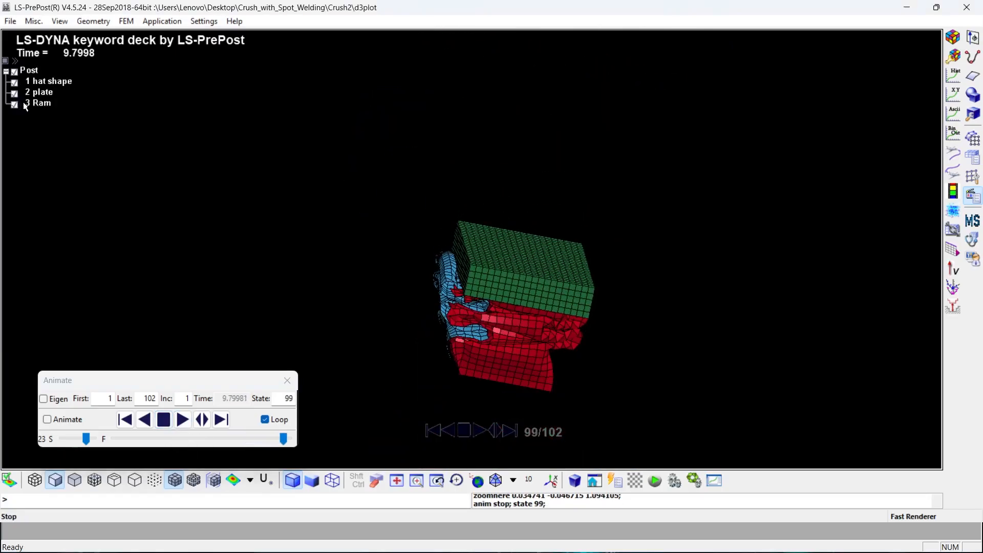
left_click(15, 104)
left_click_drag(550, 248, 450, 218, "shift")
scroll(450, 218, "up", 5)
left_click_drag(566, 312, 488, 323, "shift")
scroll(586, 364, "down", 4)
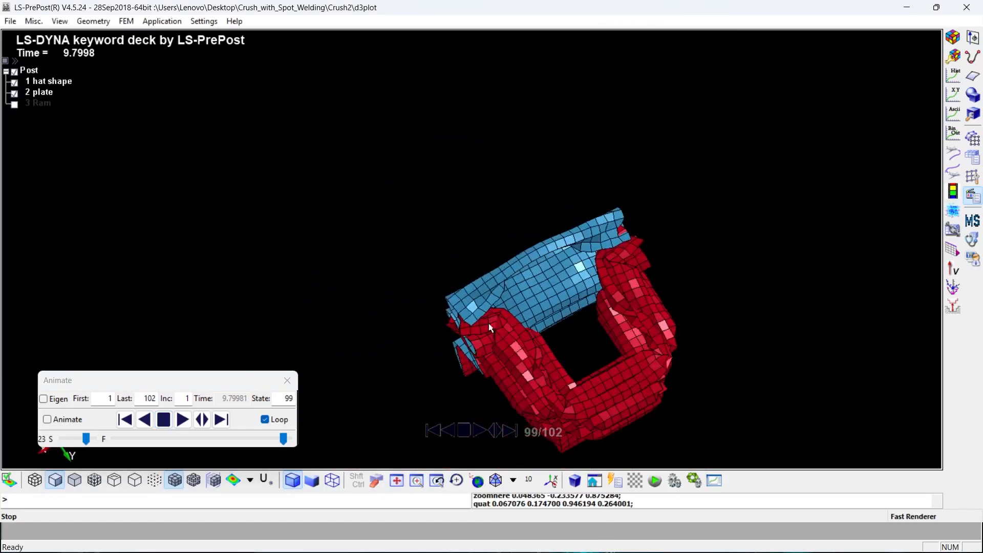
Turn off the mesh lines on the crushed hat shape and plate.
left_click(175, 486)
left_click_drag(503, 395, 667, 319, "shift")
scroll(647, 360, "down", 7)
middle_click_drag(634, 376, 523, 272, "shift")
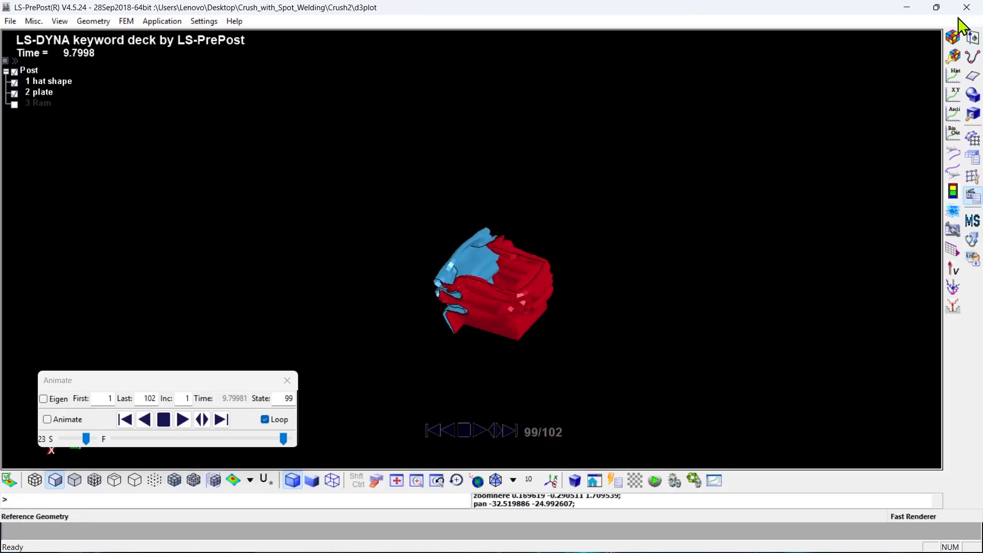
Display Von Mises stress contours on the parts and return the animation to state 1 with speed 30.
left_click(954, 37)
left_click(764, 188)
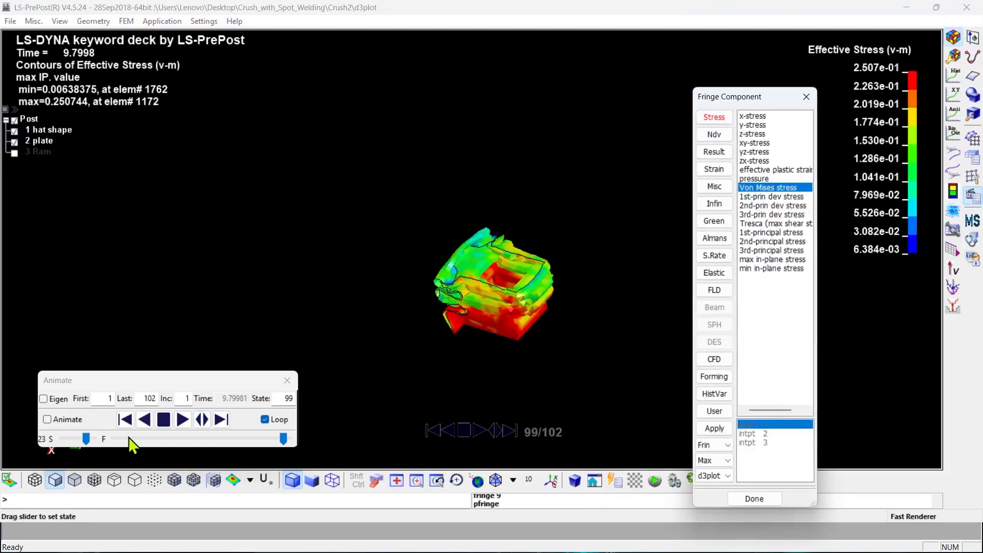
left_click(193, 440)
left_click_drag(244, 439, 91, 444)
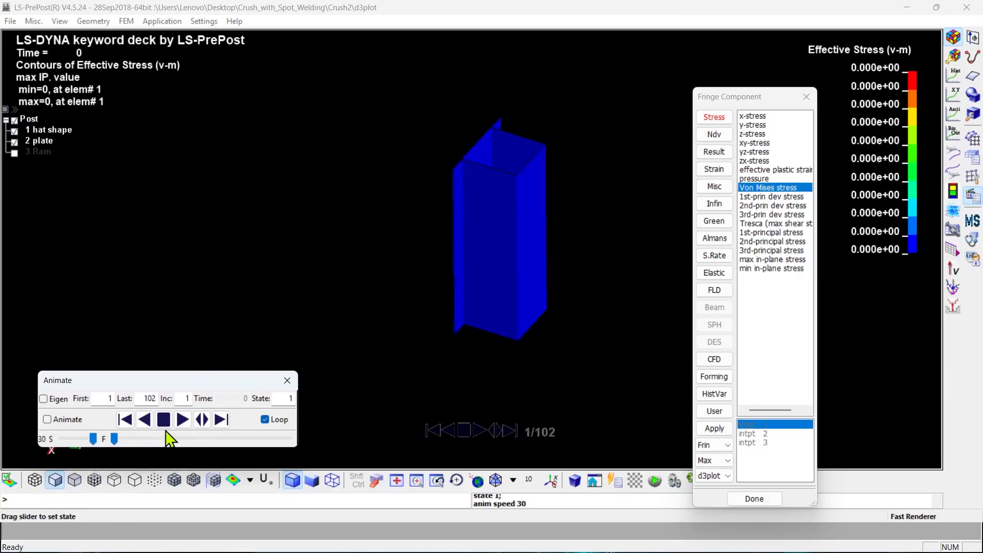
Play the Von Mises stress animation, stop it at state 95 to examine the stress distribution, and finish the fringe display.
left_click(183, 420)
scroll(539, 322, "up", 3)
left_click_drag(539, 322, 550, 187, "shift")
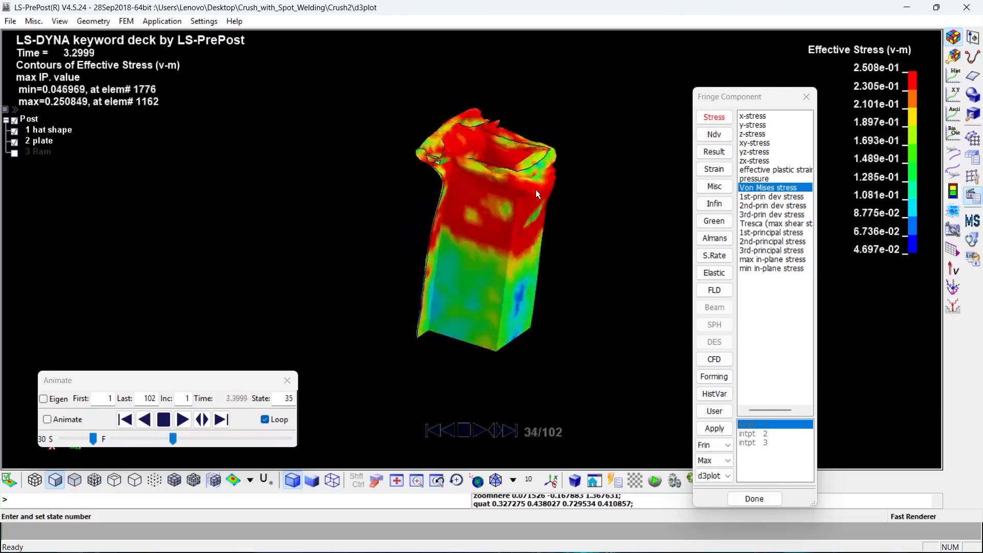
left_click(164, 420)
left_click_drag(431, 357, 647, 323, "shift")
scroll(514, 267, "up", 2)
scroll(514, 269, "down", 1)
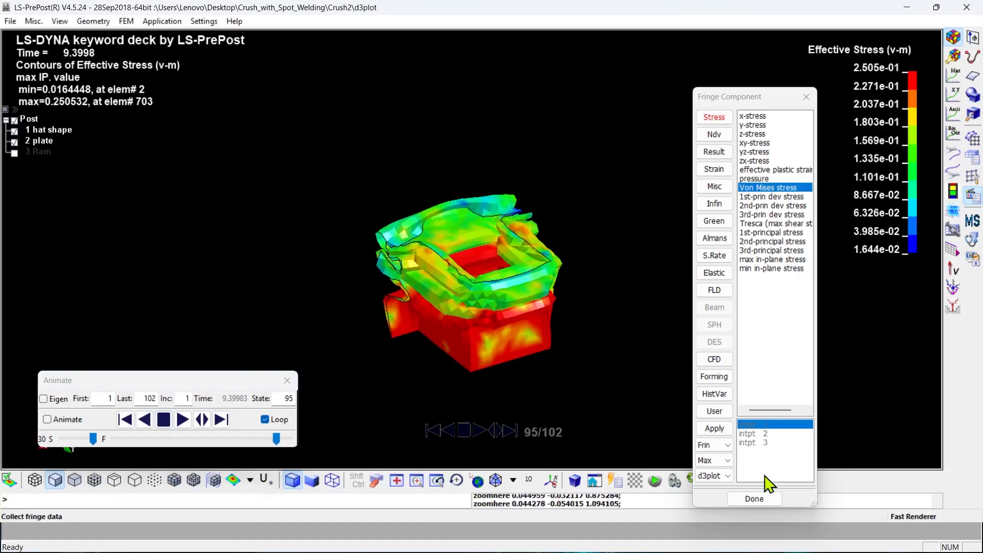
left_click(757, 498)
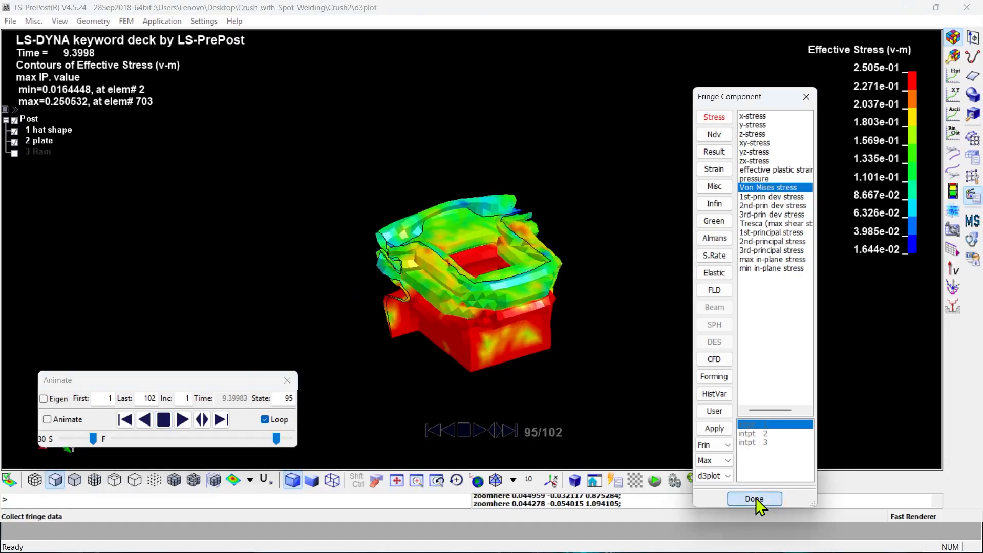
left_click(756, 497)
left_click(953, 80)
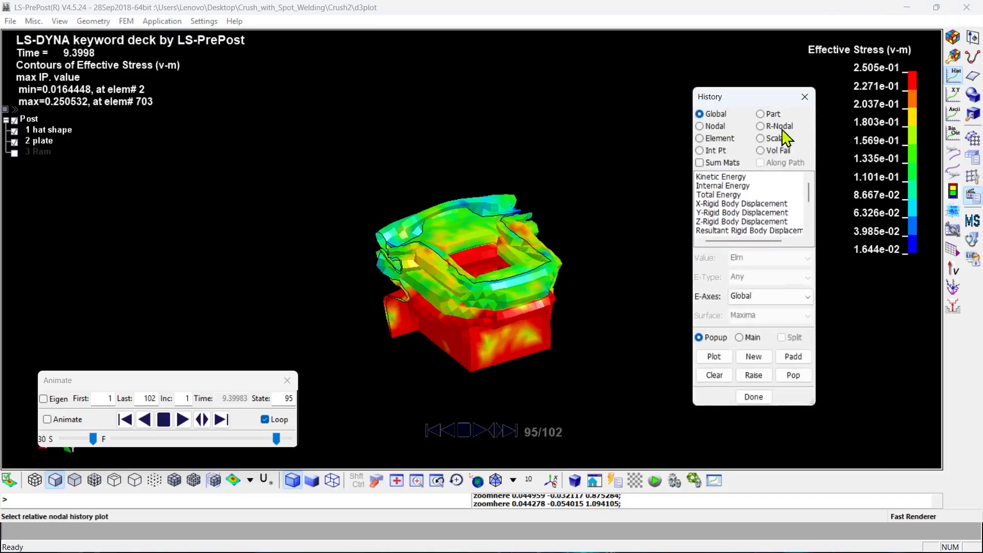
left_click(805, 98)
left_click(952, 97)
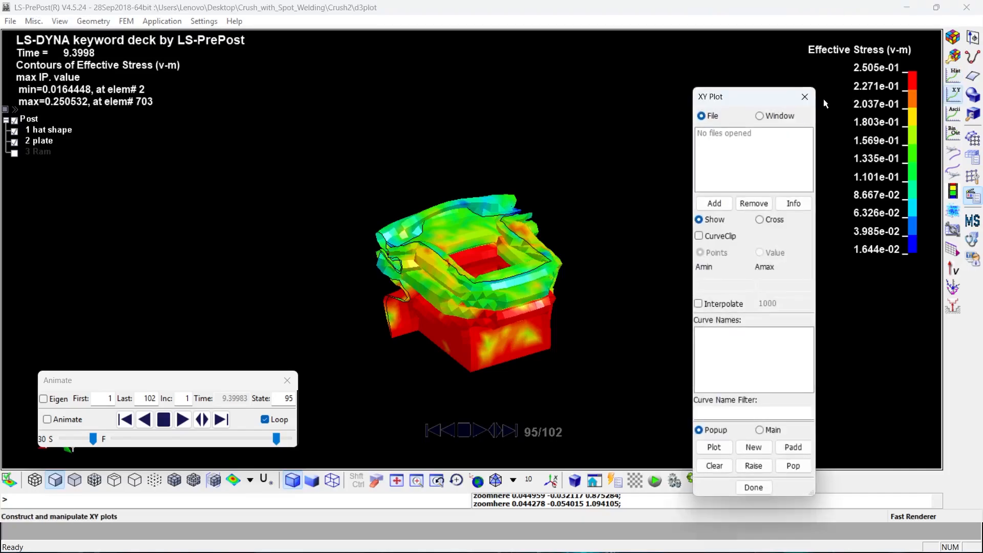
left_click(951, 105)
Load the swforc ASCII results and plot the resultant force of spotweld constraint 1.
left_click(952, 110)
left_click_drag(768, 103, 800, 77)
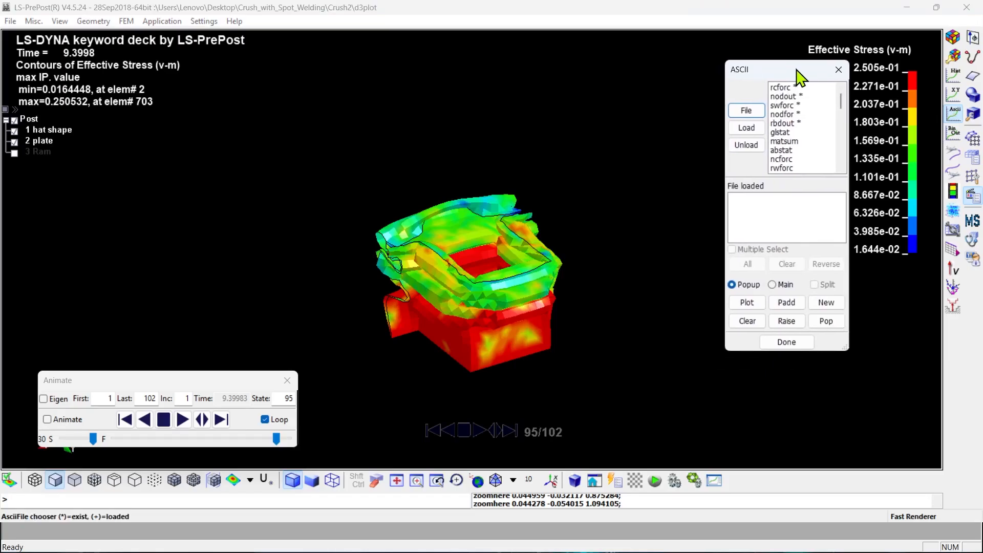
double_click(783, 106)
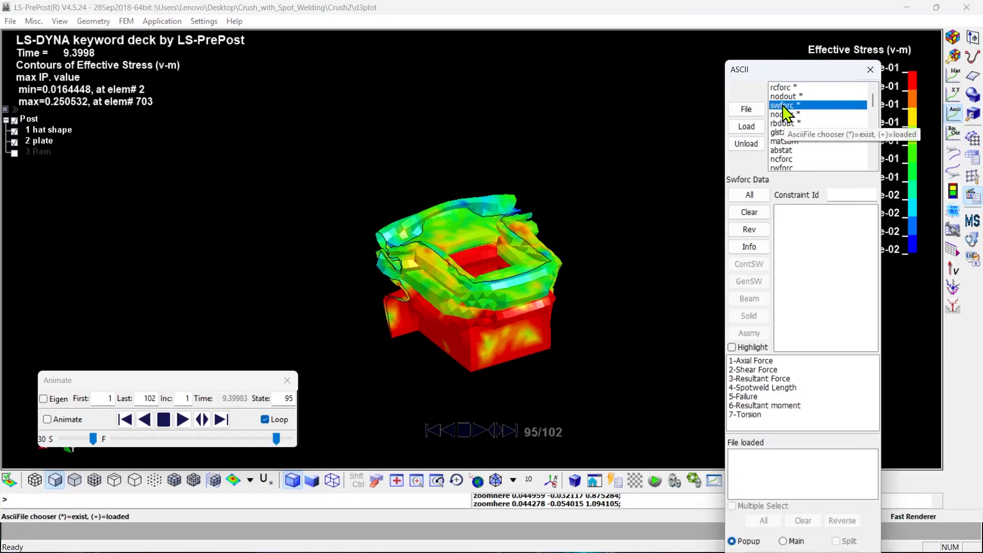
left_click(788, 210)
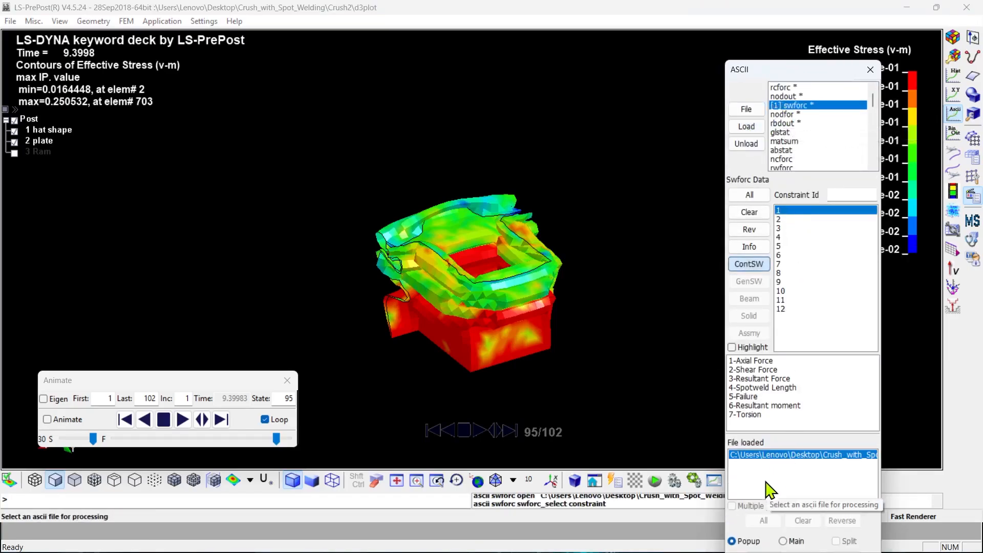
left_click(752, 379)
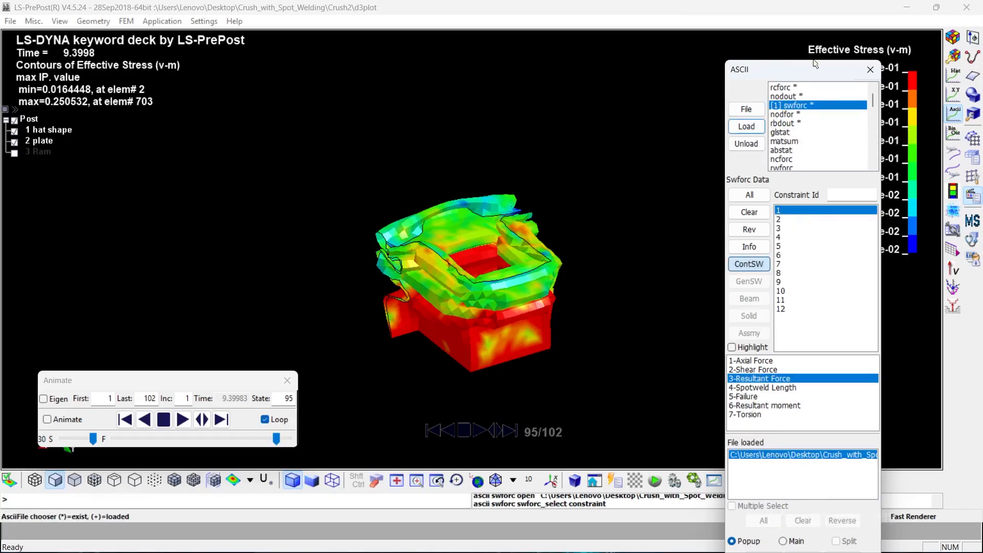
left_click_drag(815, 63, 834, 23)
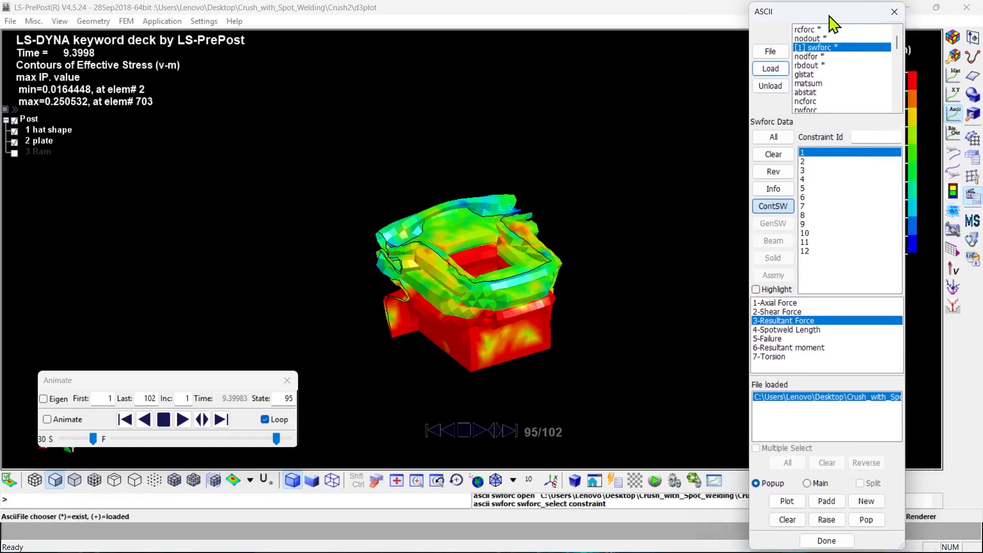
left_click(787, 501)
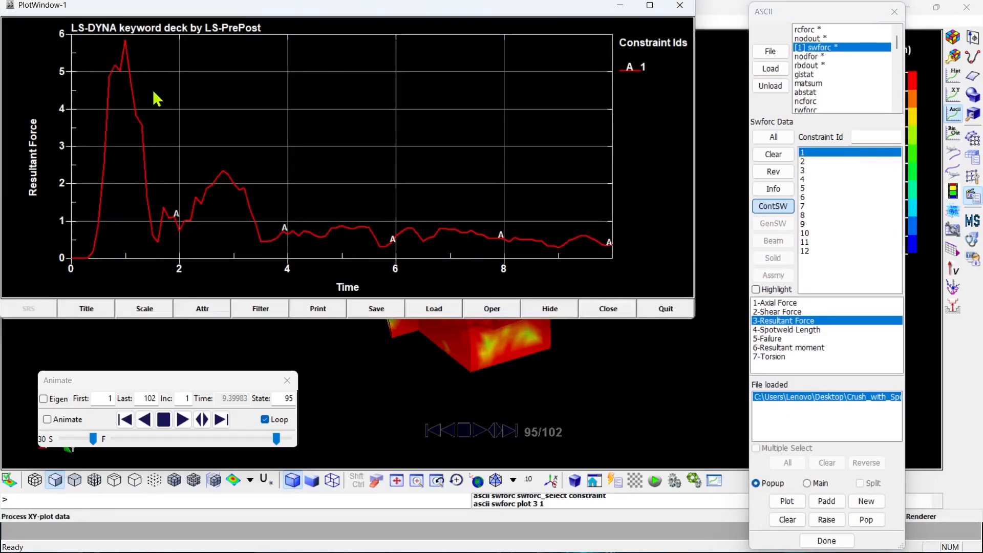
Plot the resultant force of spotweld constraint 2 alone, then switch the plot back to constraint 1.
left_click(803, 162)
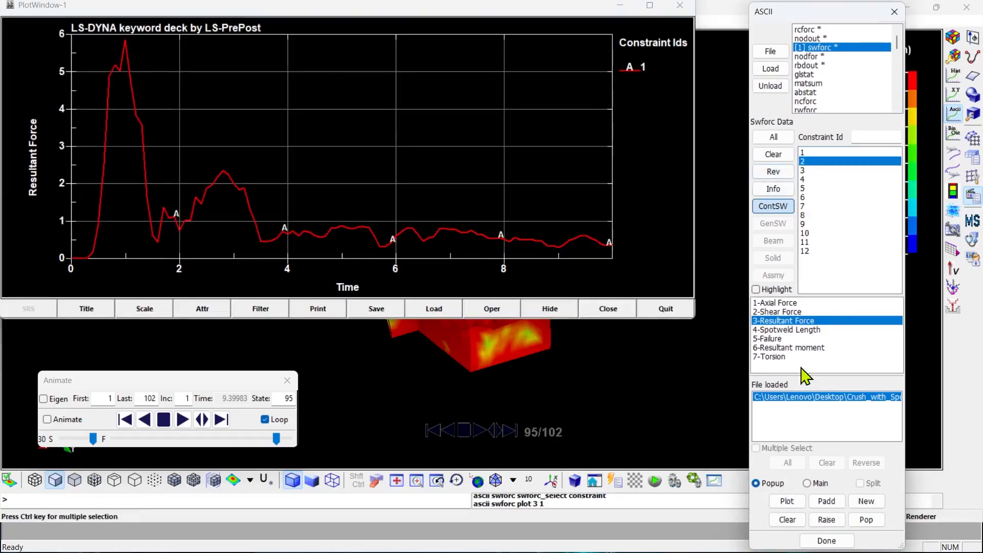
left_click(783, 500)
left_click(803, 153)
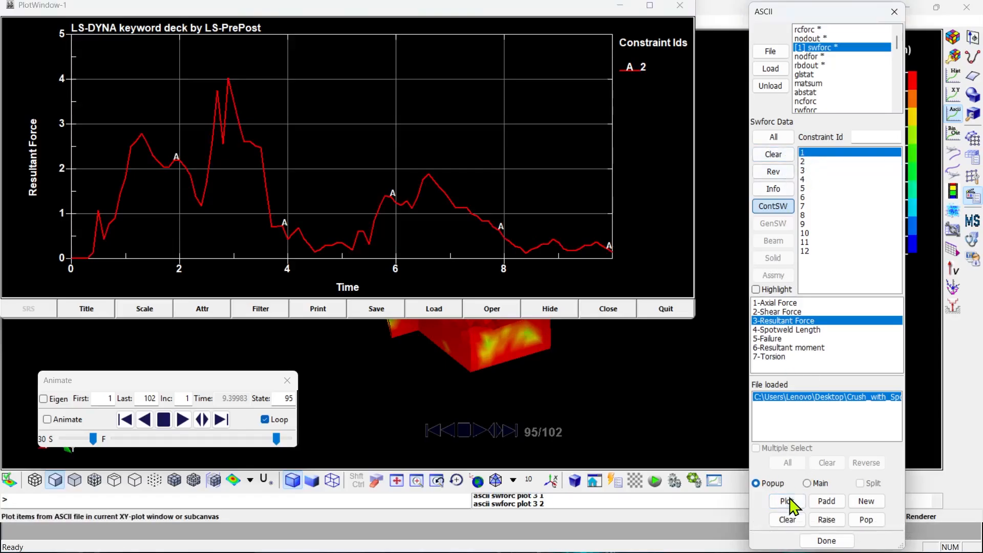
left_click(787, 501)
Add the resultant force curves of spotweld constraints 2, 3, 4 and 5 to the constraint 1 plot for comparison.
left_click(806, 162)
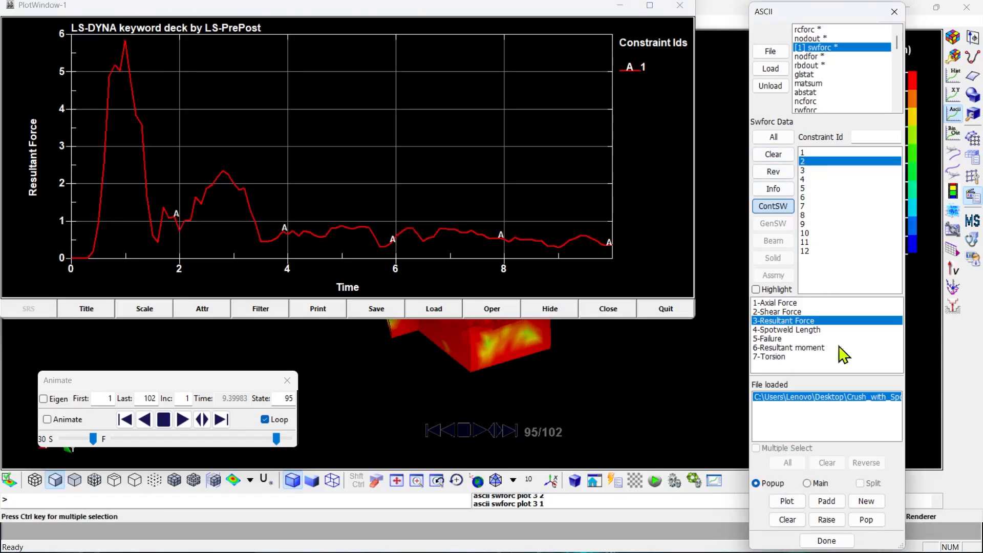
left_click(829, 501)
left_click(812, 170)
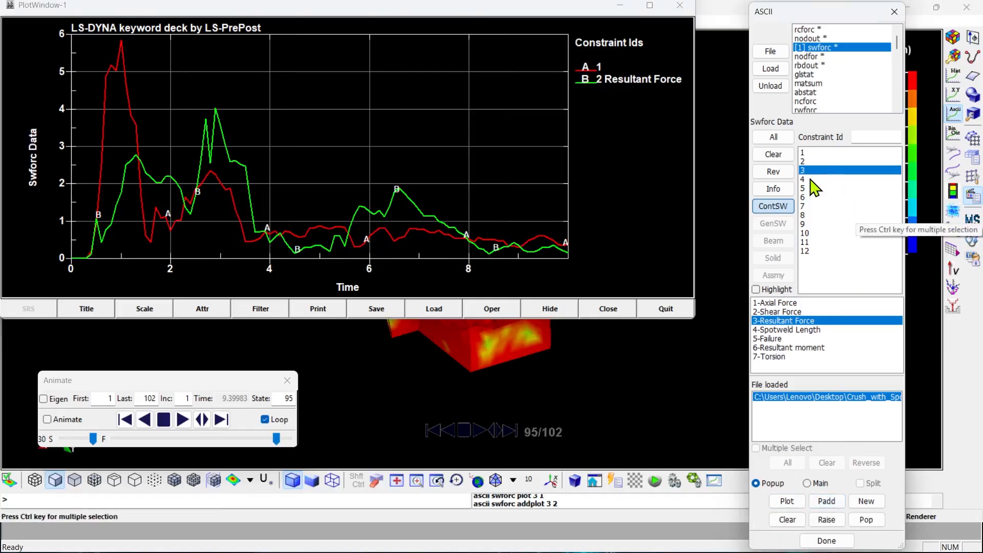
left_click(833, 499)
left_click(807, 179)
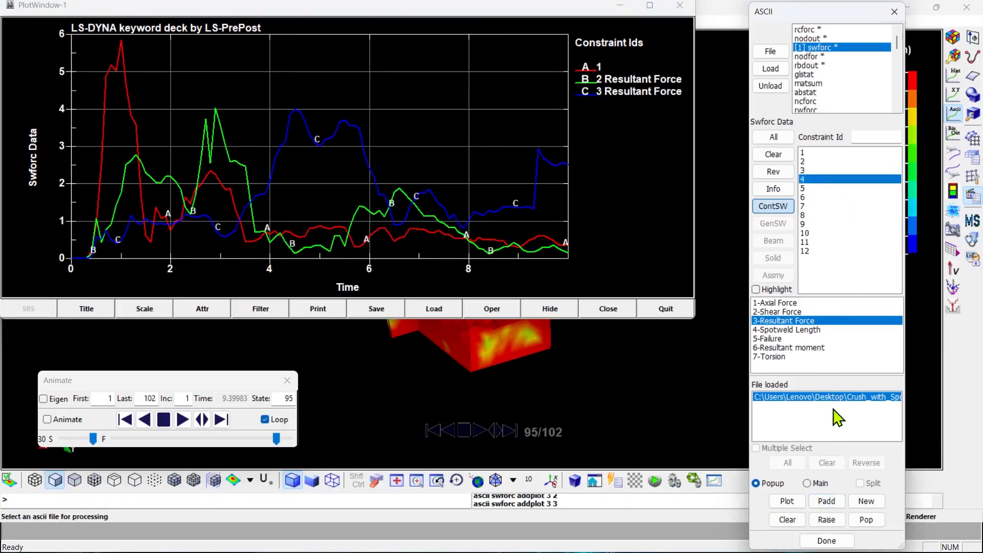
left_click(831, 502)
left_click(807, 188)
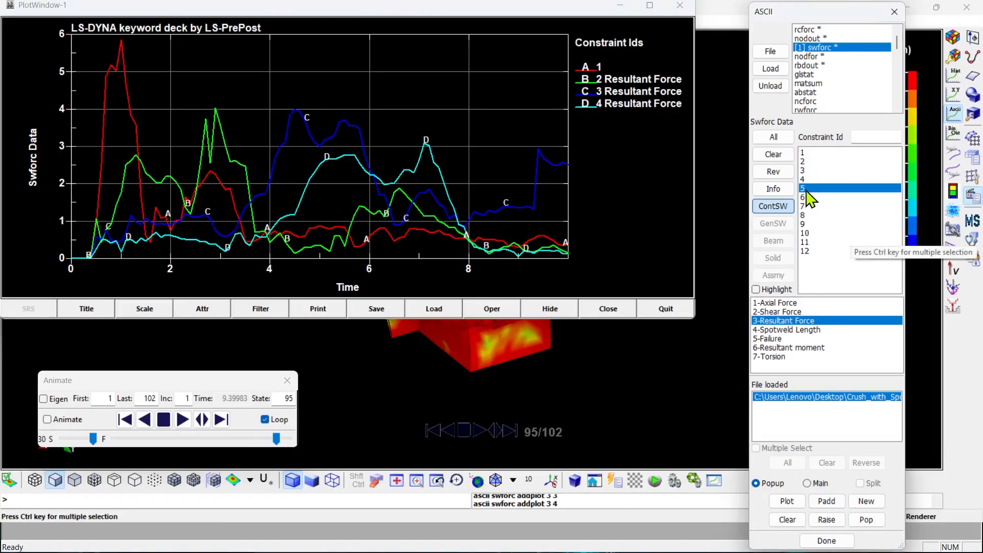
left_click(838, 506)
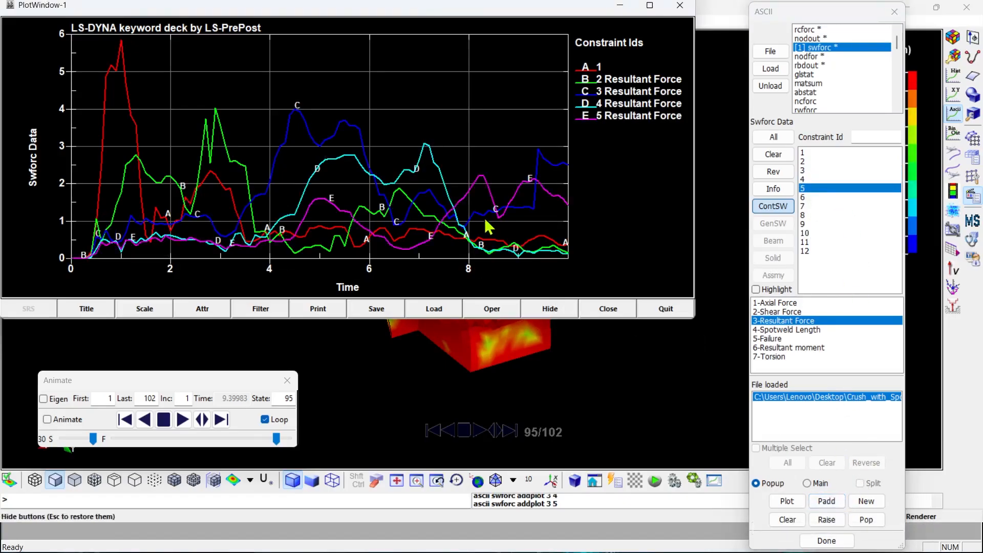
Close the spotweld force plot and load the rcforc ASCII results.
left_click(667, 309)
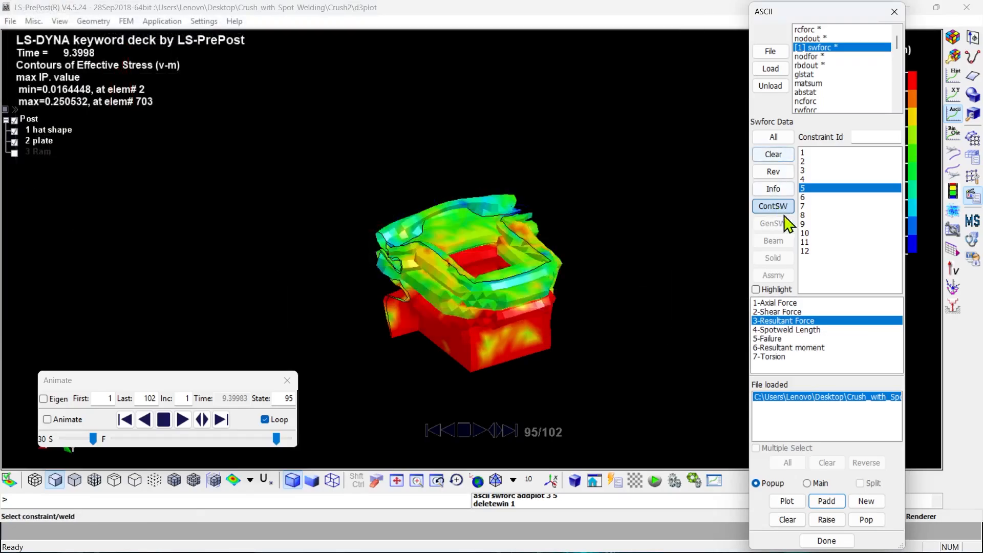
left_click(810, 179)
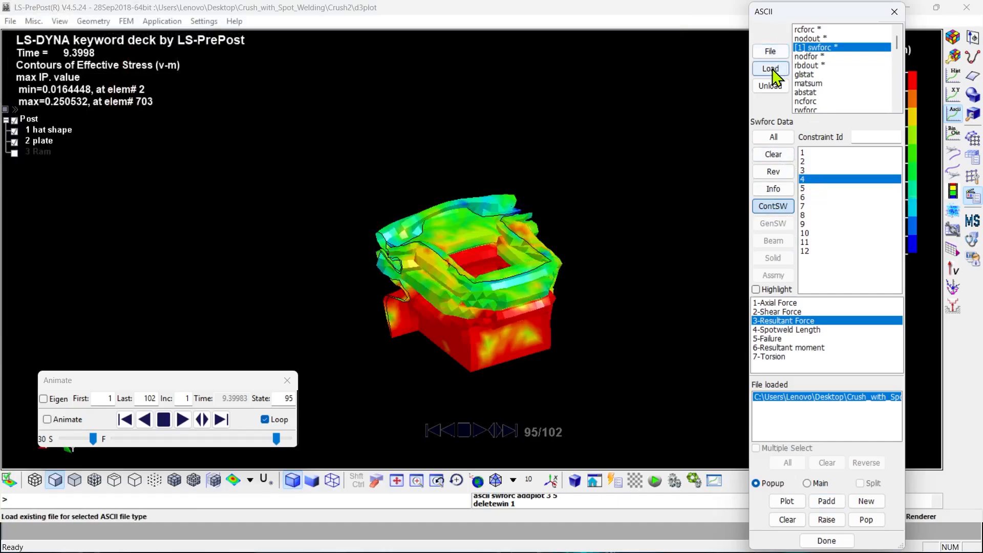
left_click(812, 29)
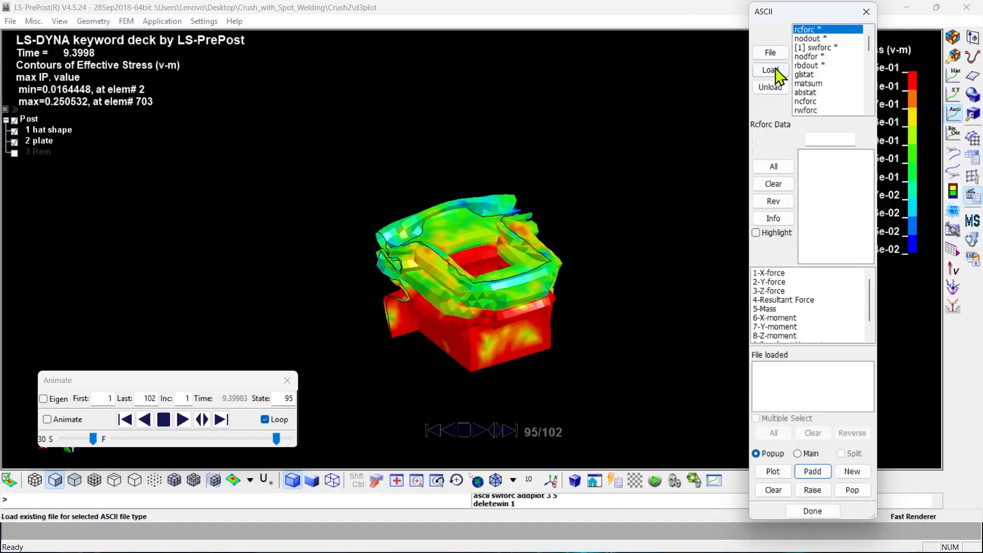
left_click(774, 72)
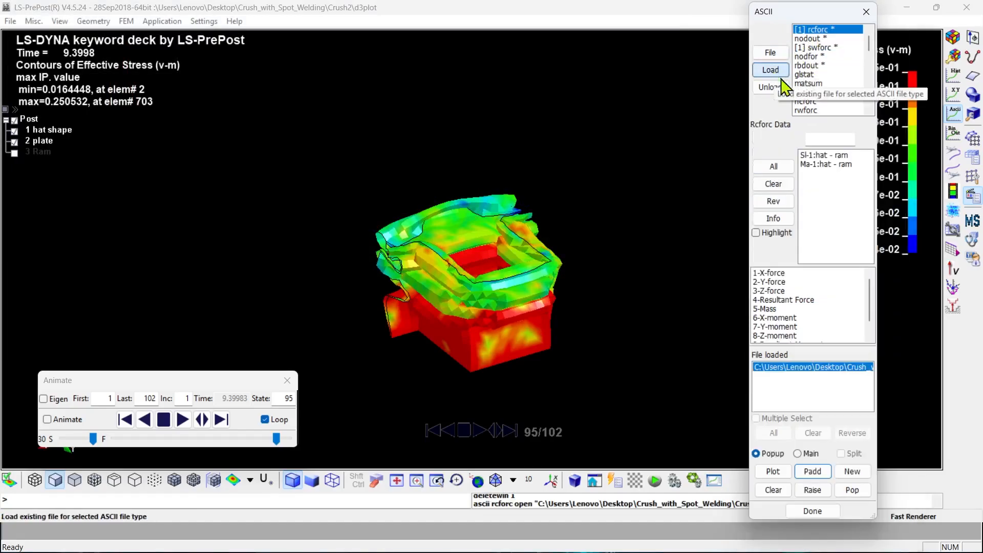
Plot the Z-force of the hat-ram contact's master side Ma-1 and add the slave side Sl-1 curve for comparison.
left_click(771, 290)
left_click(774, 471)
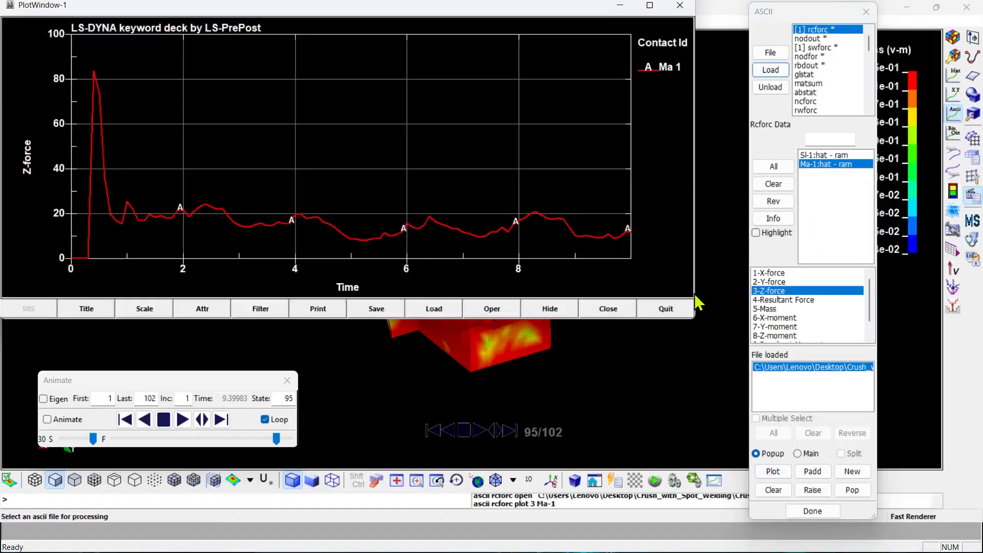
left_click(822, 155)
left_click(815, 473)
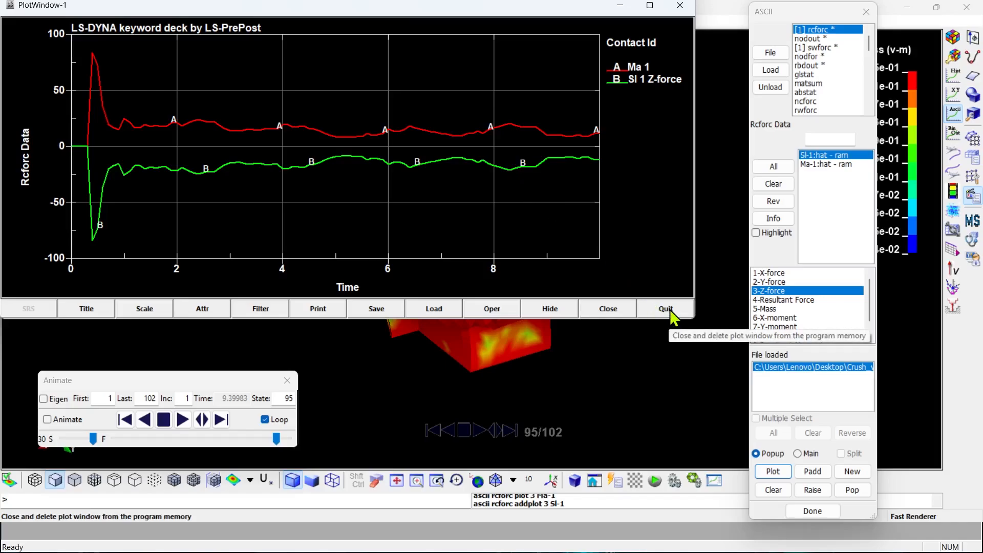
Plot the contact mass of Sl-1 with the Ma-1 curve added, then close the plot and the ASCII results.
left_click(773, 309)
left_click(781, 473)
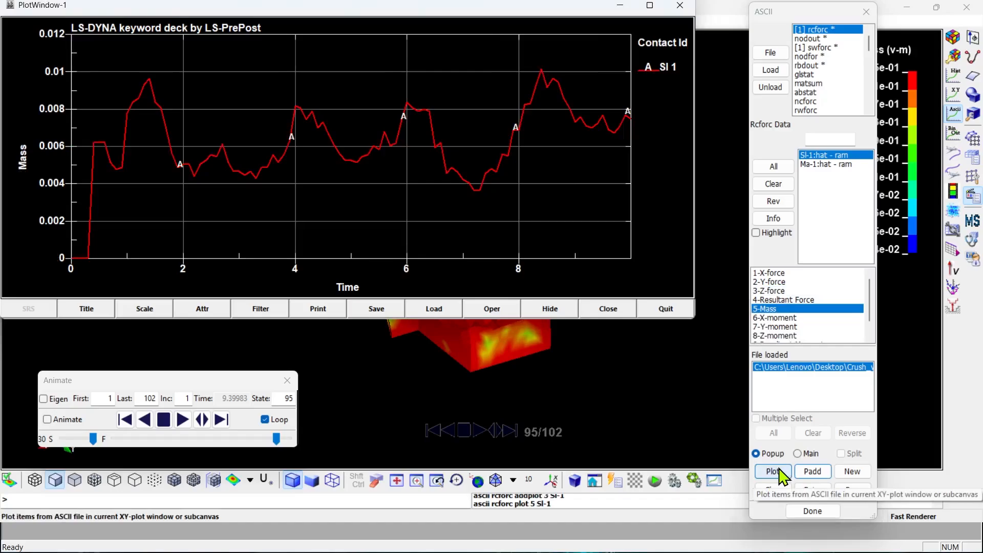
left_click(827, 165)
left_click(820, 474)
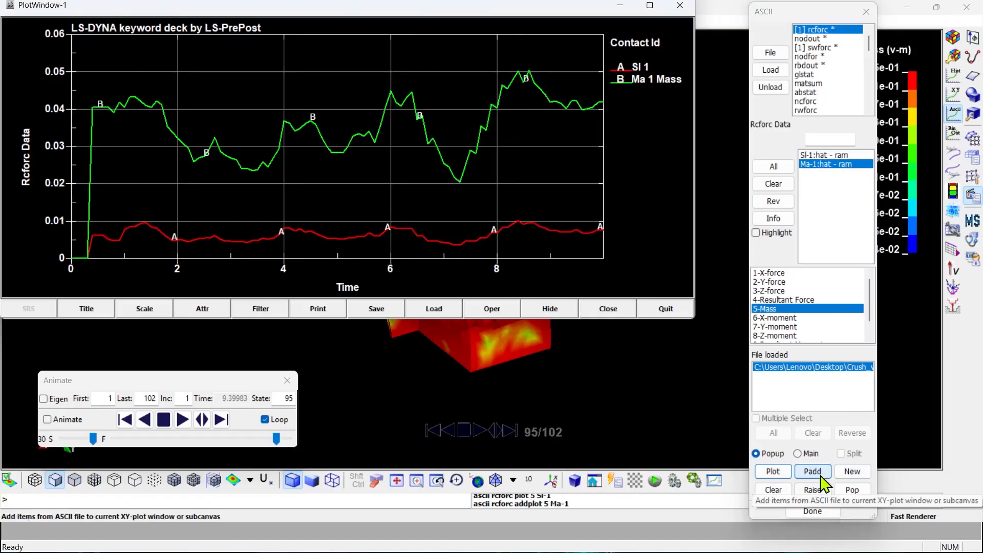
left_click(666, 309)
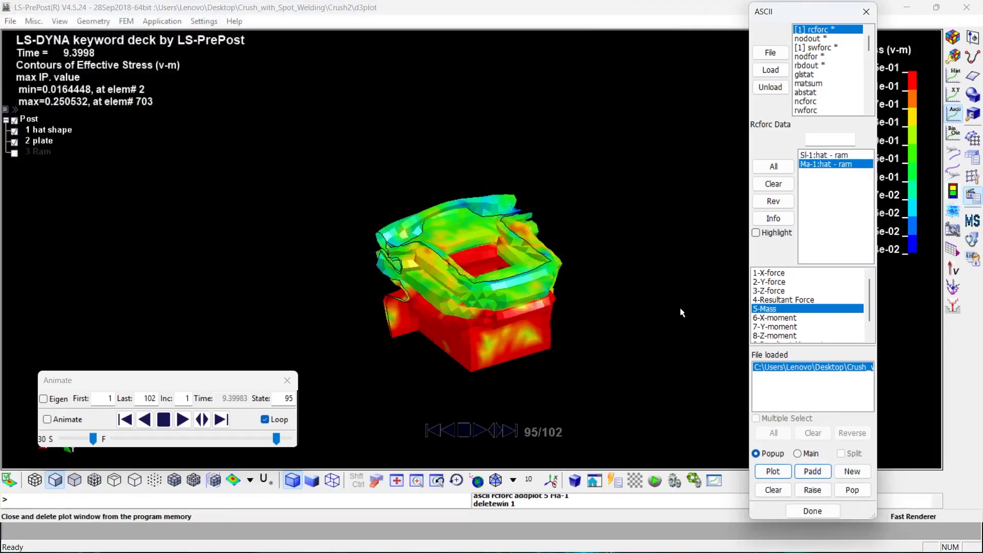
left_click(867, 12)
Play the Von Mises stress animation forward from state 1 at speed 22 in the isometric view.
left_click_drag(577, 298, 563, 327)
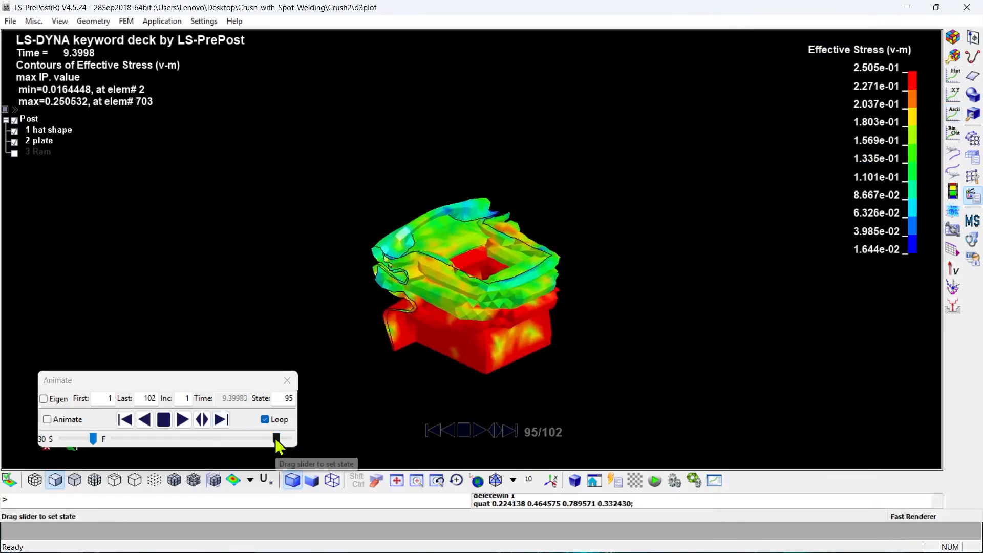
left_click_drag(277, 439, 85, 439)
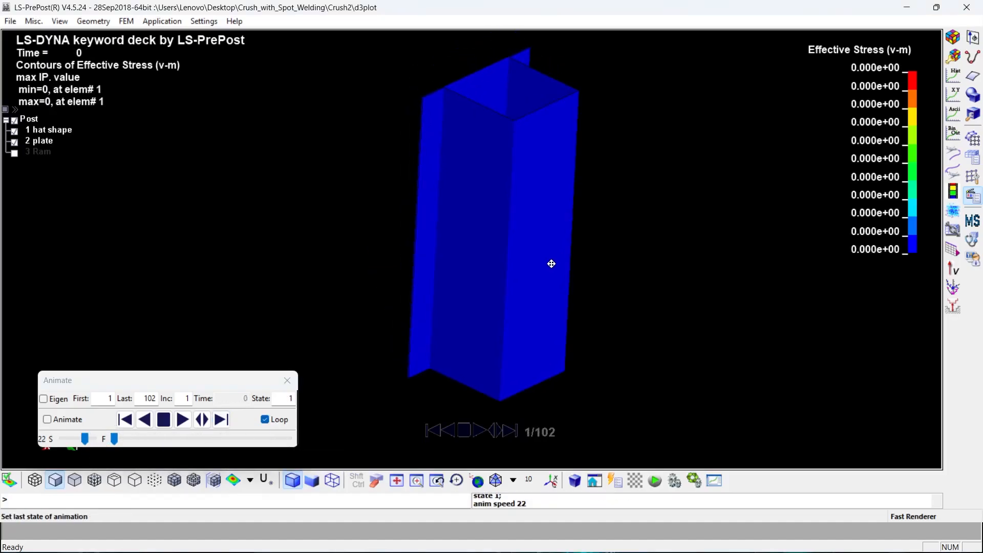
scroll(545, 275, "up", 3)
left_click(495, 480)
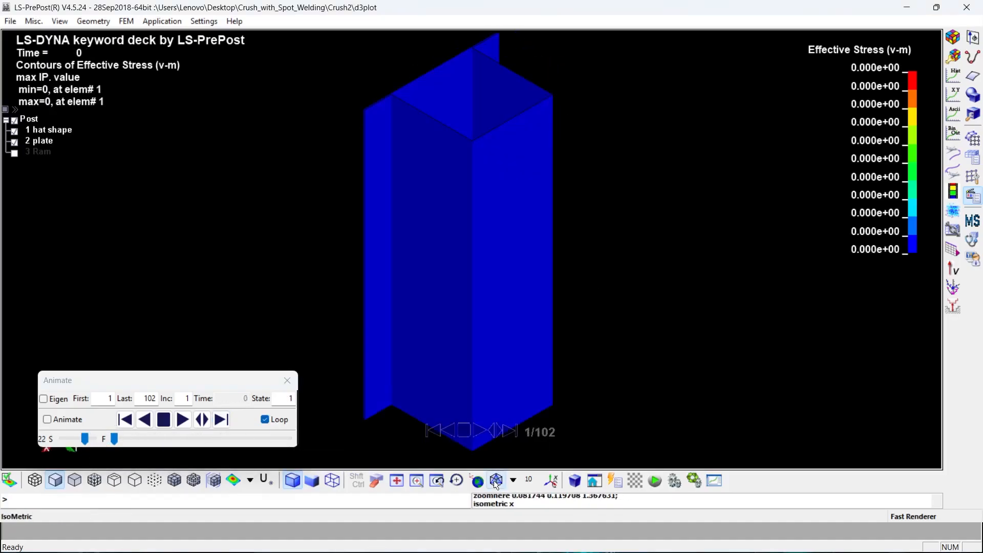
scroll(472, 156, "down", 2)
left_click(184, 420)
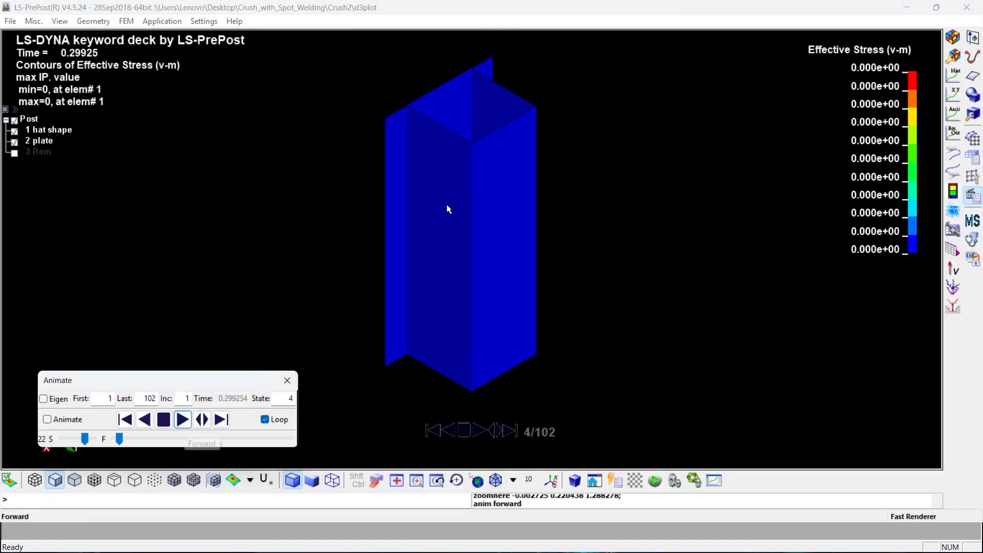